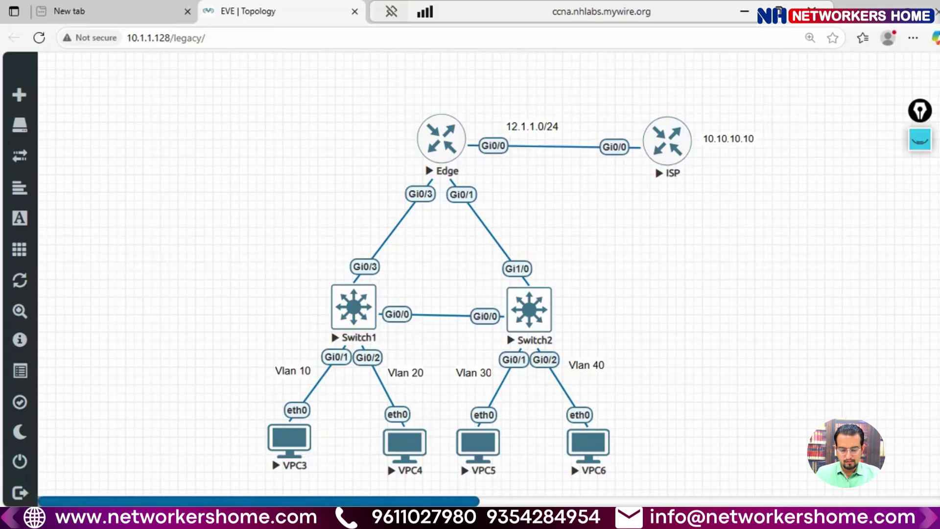
# Step: Display the IP settings of VPC3 with sh ip and check its address and gateway
pyautogui.click(69, 466)
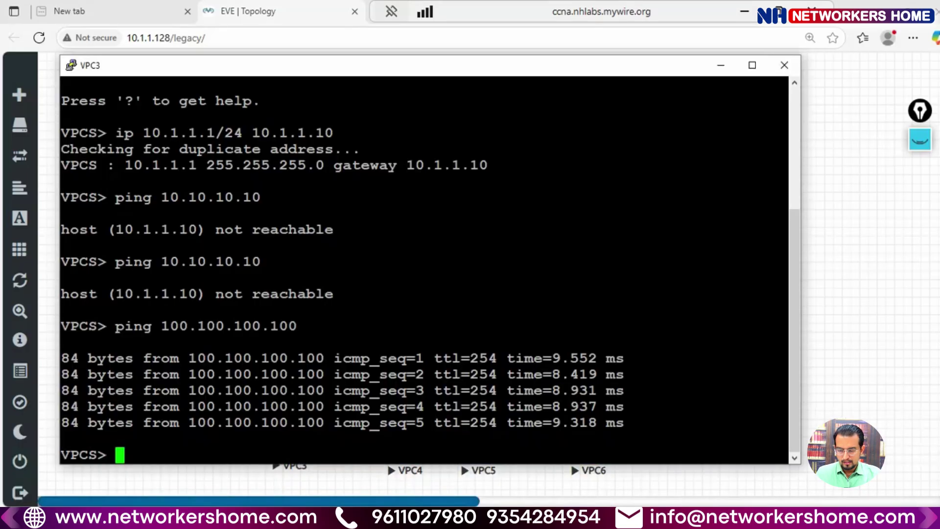
pyautogui.write('sh ip')
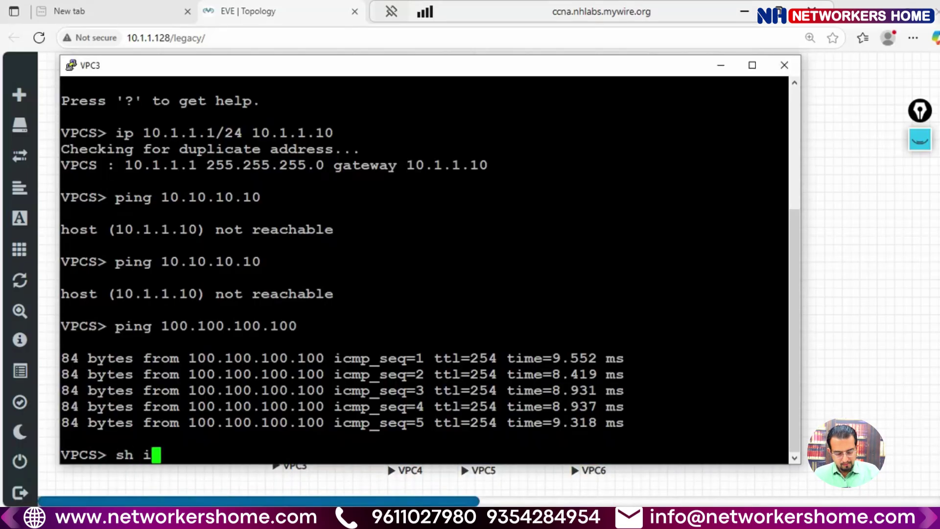
pyautogui.press('Return')
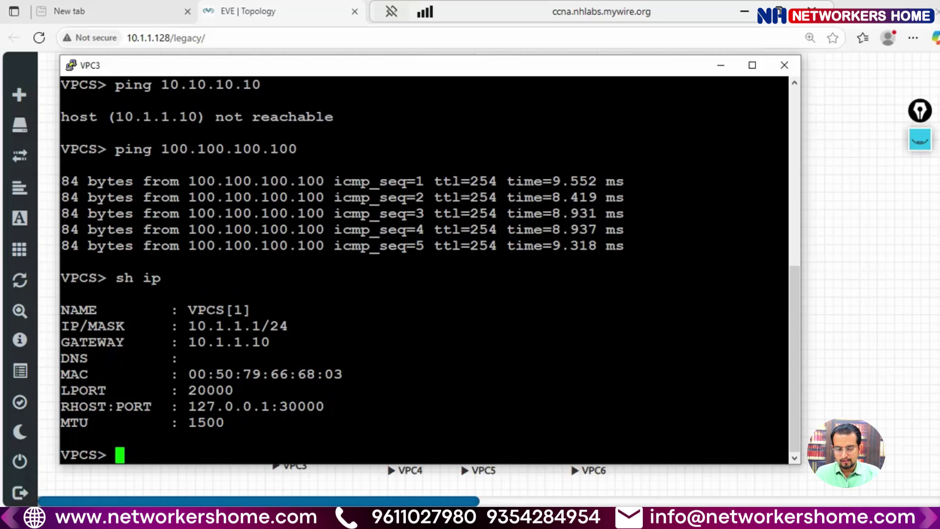
pyautogui.moveTo(181, 326); pyautogui.dragTo(261, 326)
pyautogui.click(260, 326)
pyautogui.moveTo(188, 342); pyautogui.dragTo(275, 343)
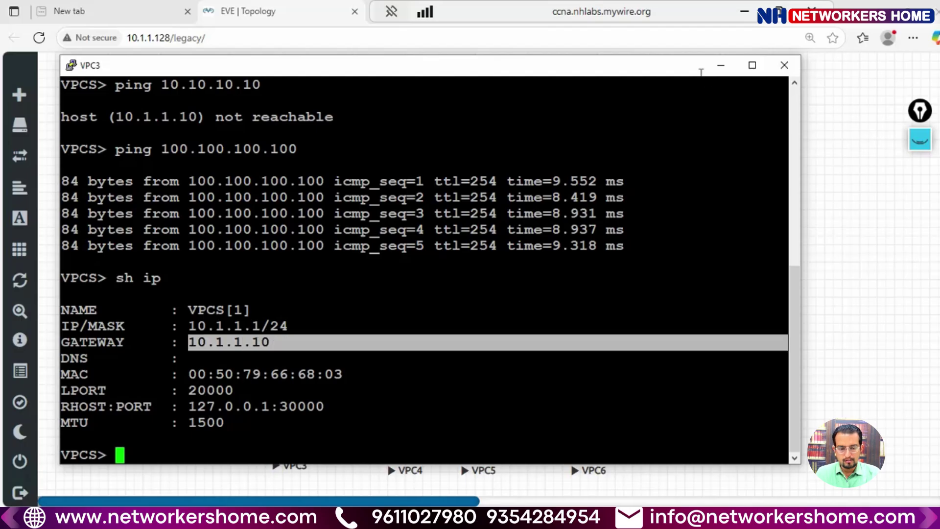
pyautogui.hotkey('alt', 'Tab')
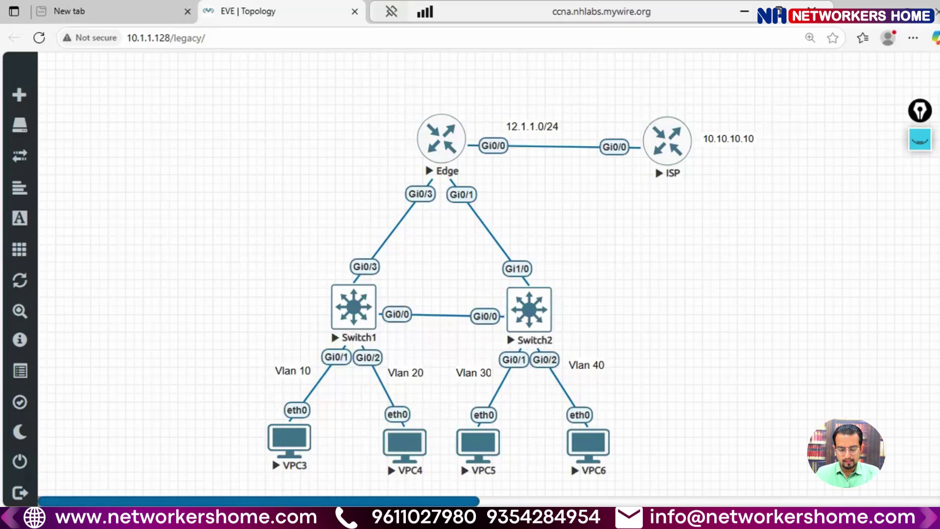
# Step: Bring up the Switch1 console, wake the session and enter privileged EXEC mode
pyautogui.click(539, 463)
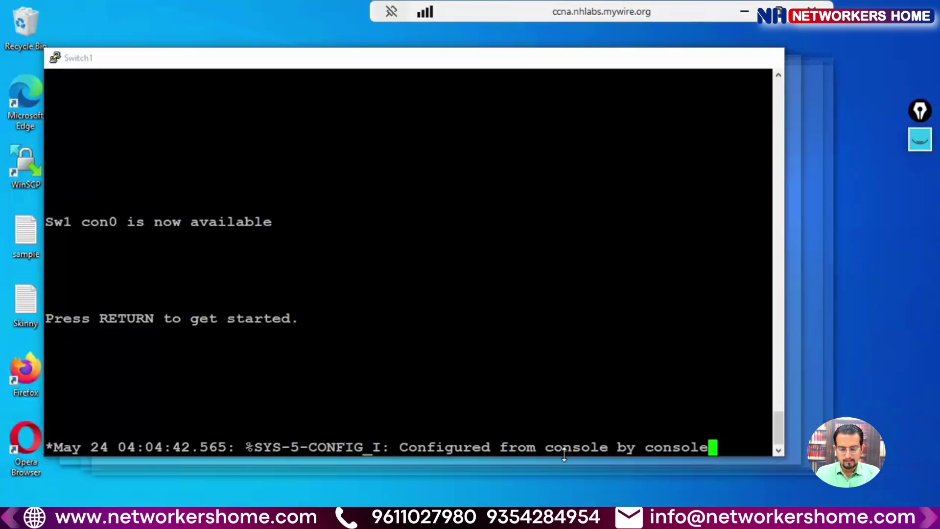
pyautogui.press('Return')
pyautogui.press('Return')
pyautogui.press('Return')
pyautogui.press('Return')
pyautogui.press('Return')
pyautogui.press('Return')
pyautogui.press('Return')
pyautogui.press('Return')
pyautogui.press('Return')
pyautogui.press('Return')
pyautogui.press('Return')
pyautogui.press('Return')
pyautogui.press('Return')
pyautogui.press('Return')
pyautogui.press('Return')
pyautogui.press('Return')
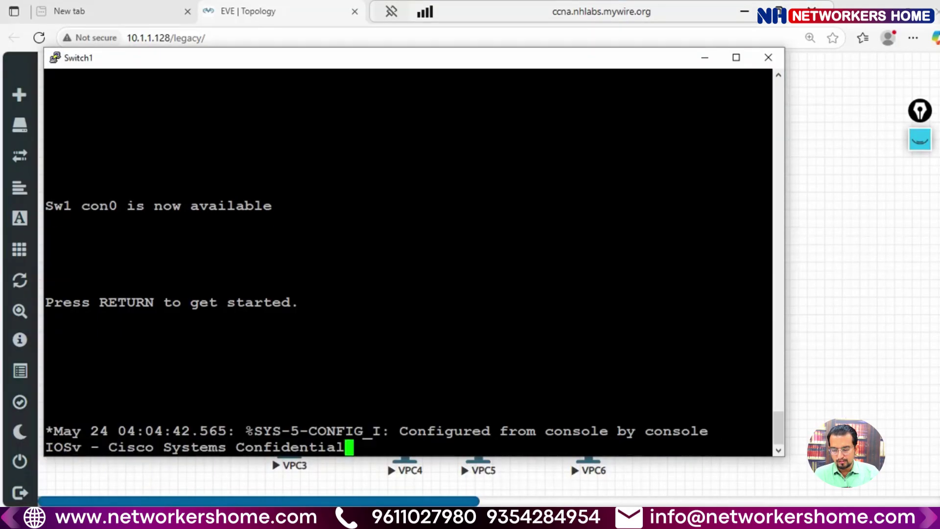
pyautogui.press('Return')
pyautogui.press('Return')
pyautogui.press('Return')
pyautogui.press('Return')
pyautogui.press('Return')
pyautogui.press('Return')
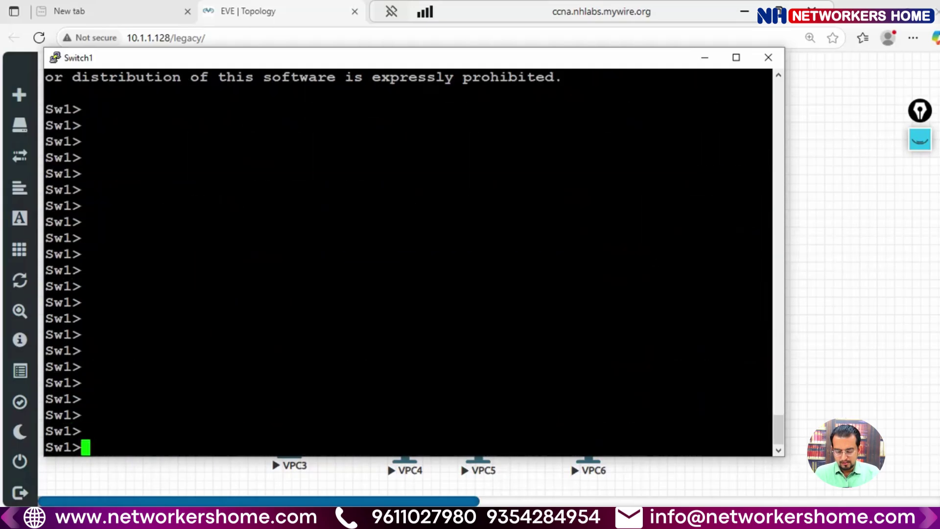
pyautogui.write('en')
pyautogui.press('Return')
pyautogui.press('Return')
# Step: List the VLANs configured on Switch1 with sh vlan brief
pyautogui.write('sh i')
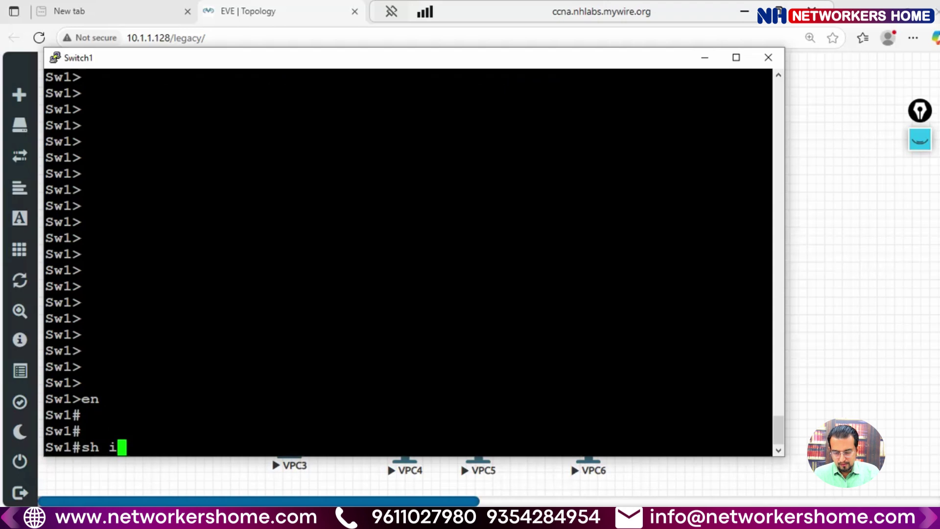
pyautogui.write('p')
pyautogui.press('BackSpace')
pyautogui.press('BackSpace')
pyautogui.press('Left')
pyautogui.write('vlan brief')
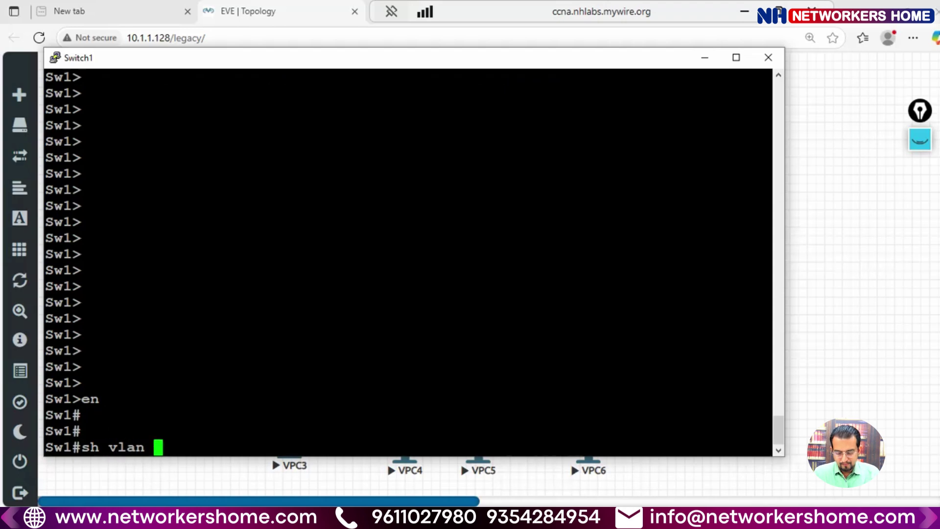
pyautogui.press('Return')
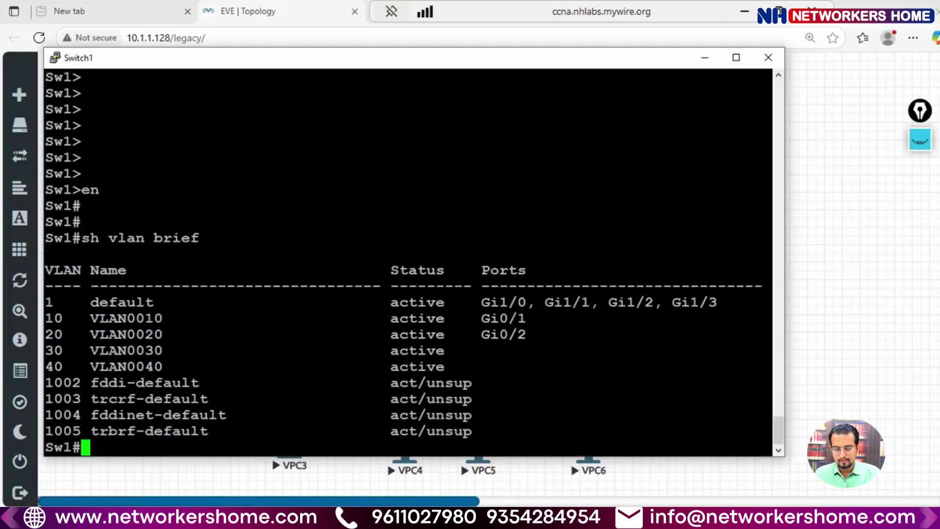
# Step: Examine the rows for VLANs 10 to 40 and their ports in Switch1's VLAN table, comparing them with the topology
pyautogui.moveTo(47, 317); pyautogui.dragTo(464, 363)
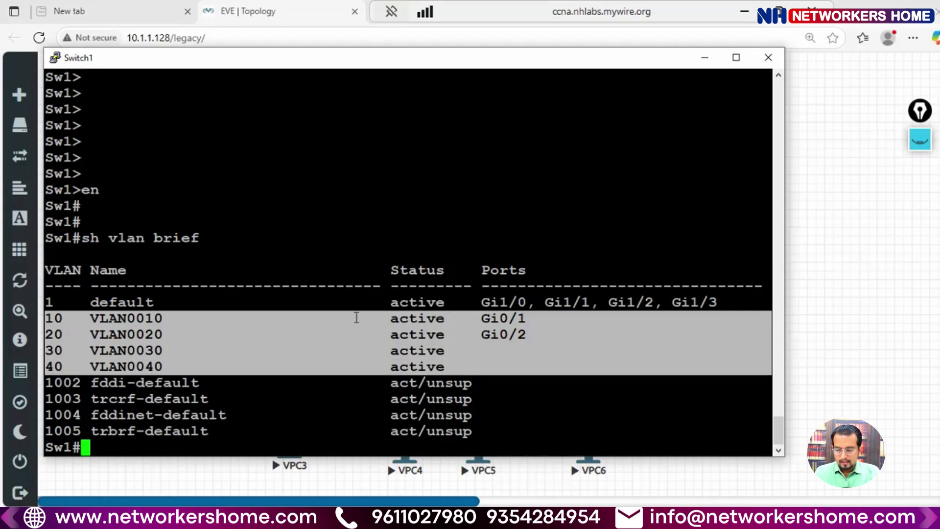
pyautogui.moveTo(56, 319); pyautogui.dragTo(533, 336)
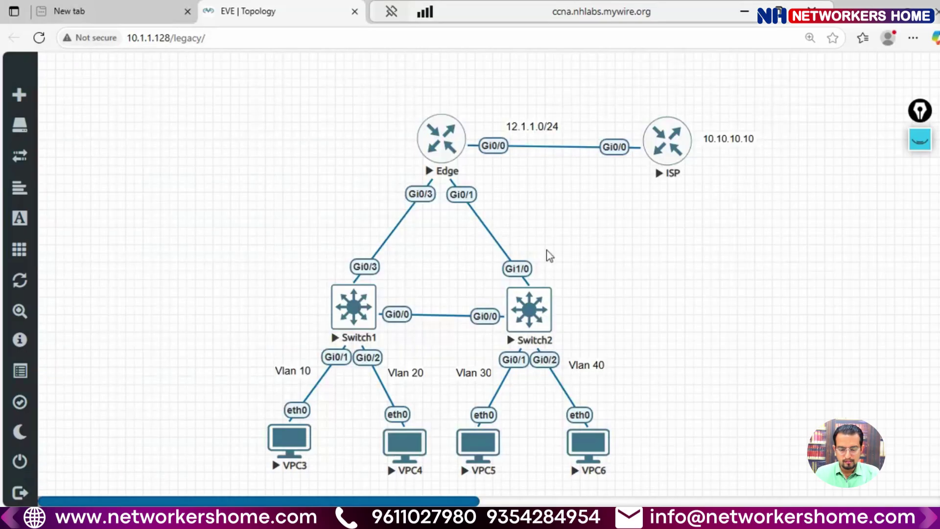
pyautogui.click(705, 57)
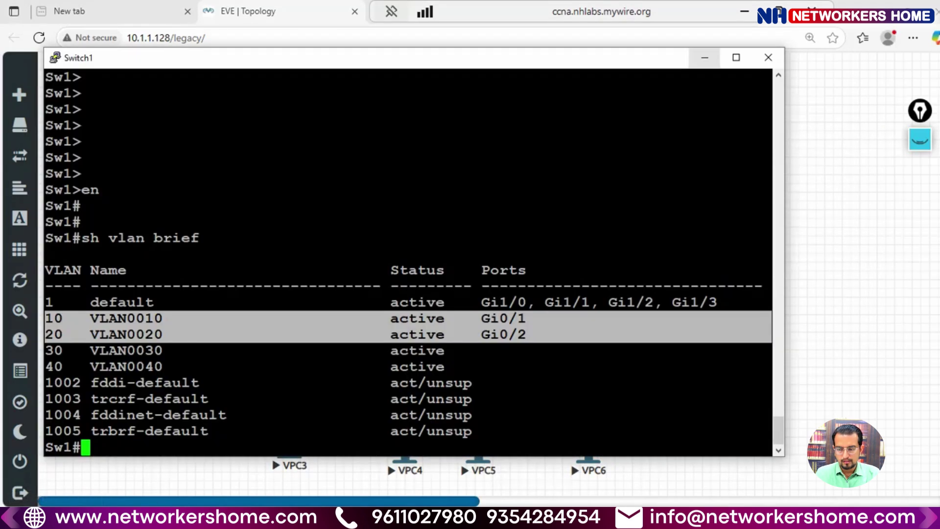
pyautogui.moveTo(218, 65); pyautogui.dragTo(273, 84)
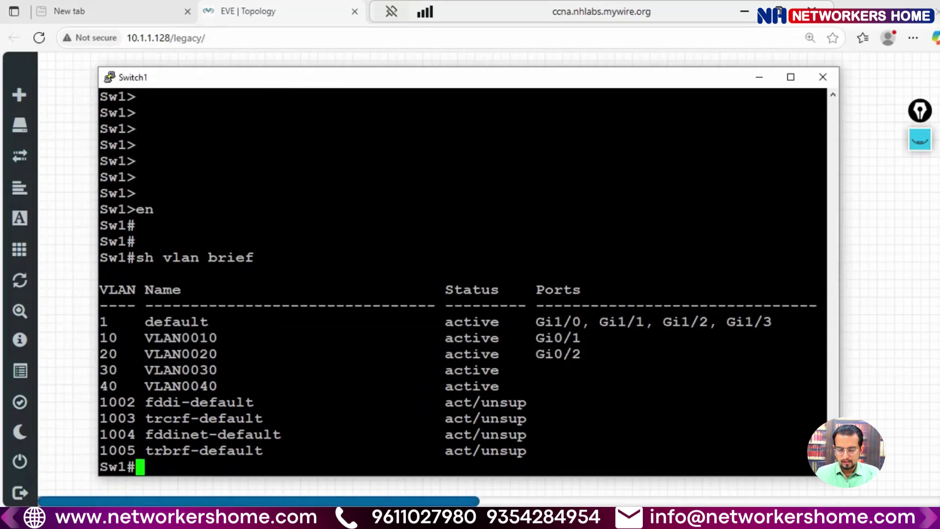
pyautogui.moveTo(145, 338); pyautogui.dragTo(823, 387)
pyautogui.click(760, 78)
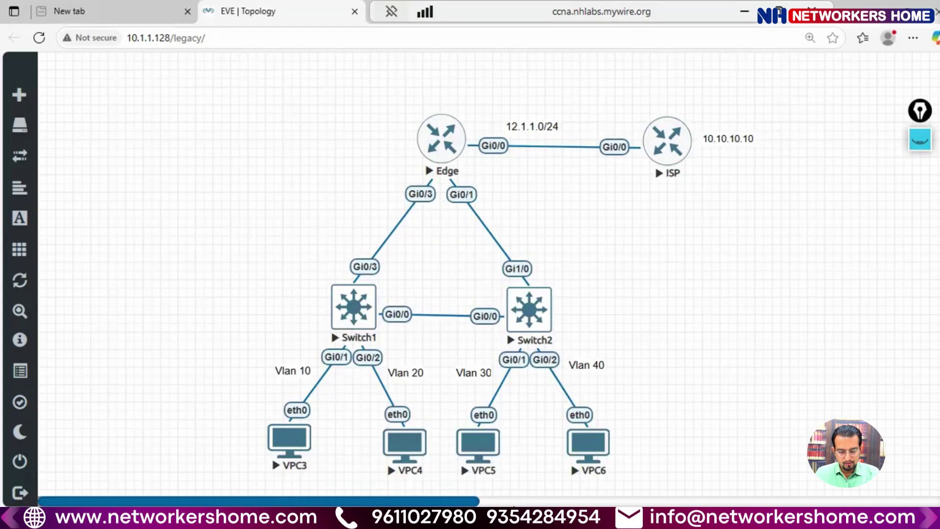
# Step: Bring up the Switch2 console, wake the session and enter privileged EXEC mode
pyautogui.moveTo(518, 472)
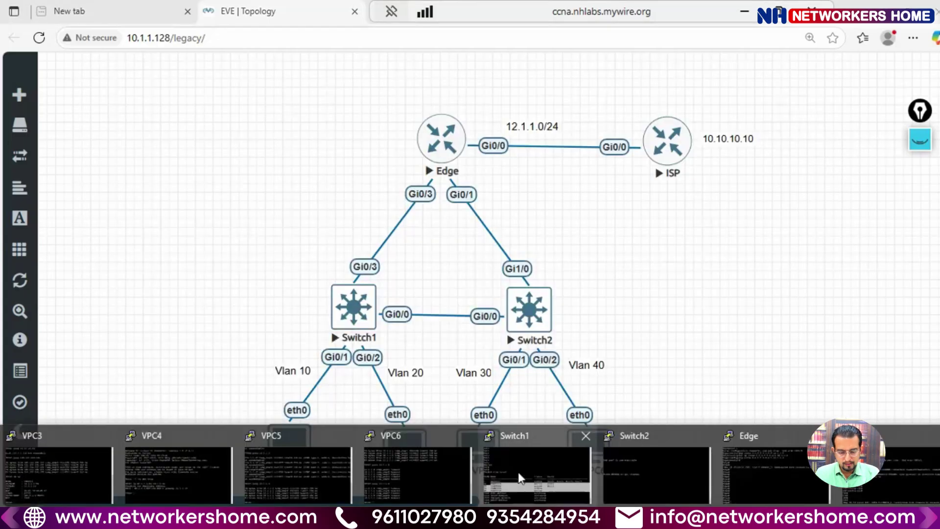
pyautogui.click(669, 452)
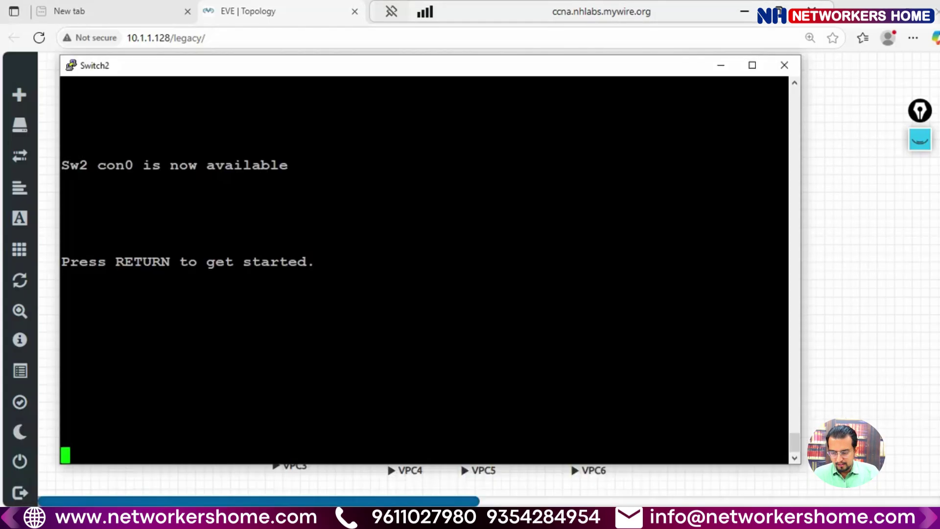
pyautogui.press('Return')
pyautogui.press('Return')
pyautogui.press('Return')
pyautogui.press('Return')
pyautogui.press('Return')
pyautogui.write('en')
pyautogui.press('Return')
pyautogui.press('Return')
pyautogui.press('Return')
# Step: List Switch2's VLANs with sh vlan brief and examine the VLAN 30 and 40 rows
pyautogui.write('sh spa')
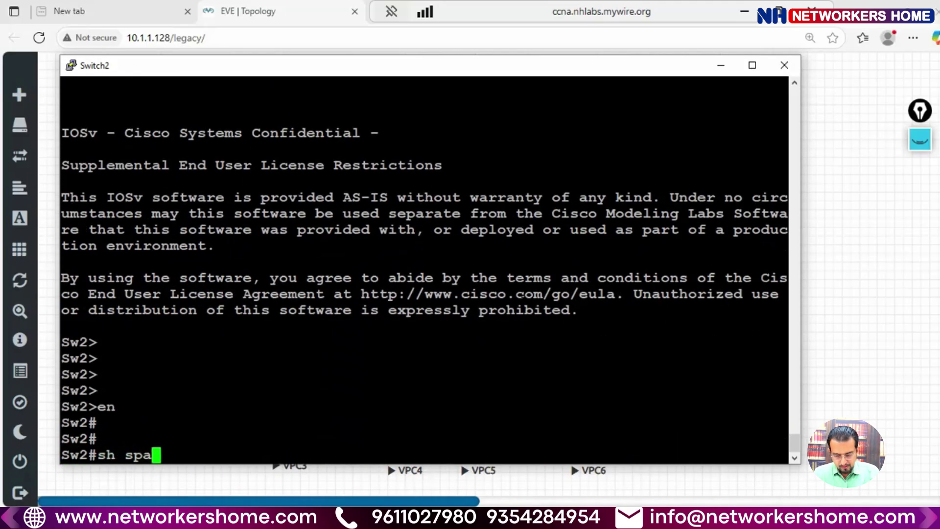
pyautogui.press('BackSpace')
pyautogui.press('BackSpace')
pyautogui.press('BackSpace')
pyautogui.write('vlan brief')
pyautogui.press('Return')
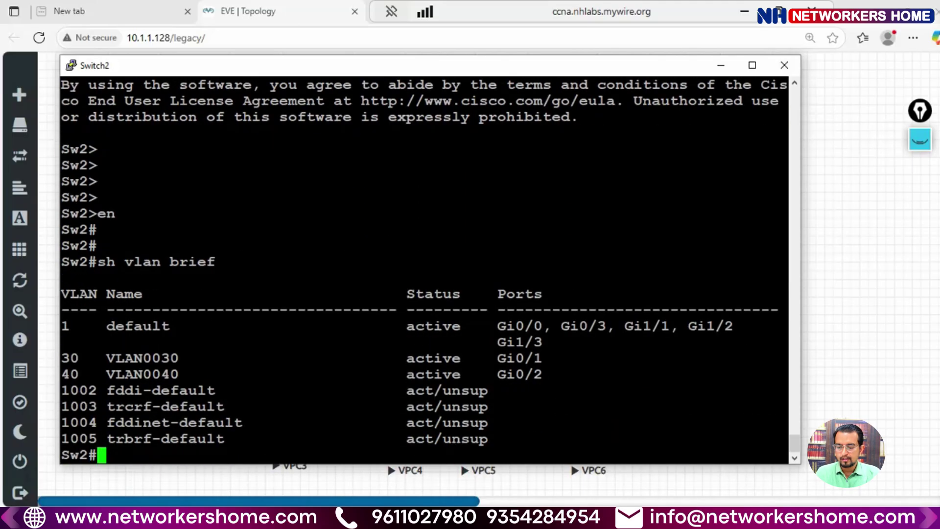
pyautogui.moveTo(62, 358); pyautogui.dragTo(551, 367)
pyautogui.click(721, 66)
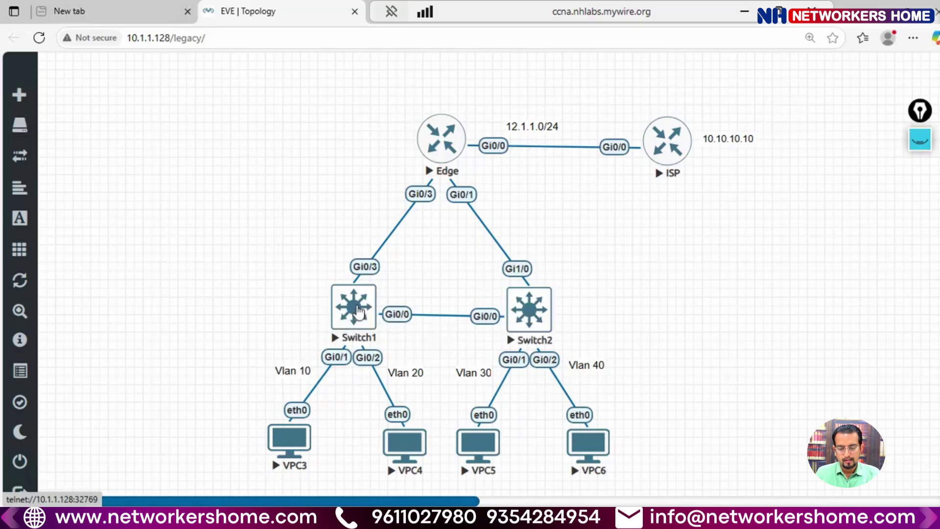
# Step: Create VLAN 50 on Switch1 from global configuration mode and exit VLAN configuration
pyautogui.moveTo(484, 517)
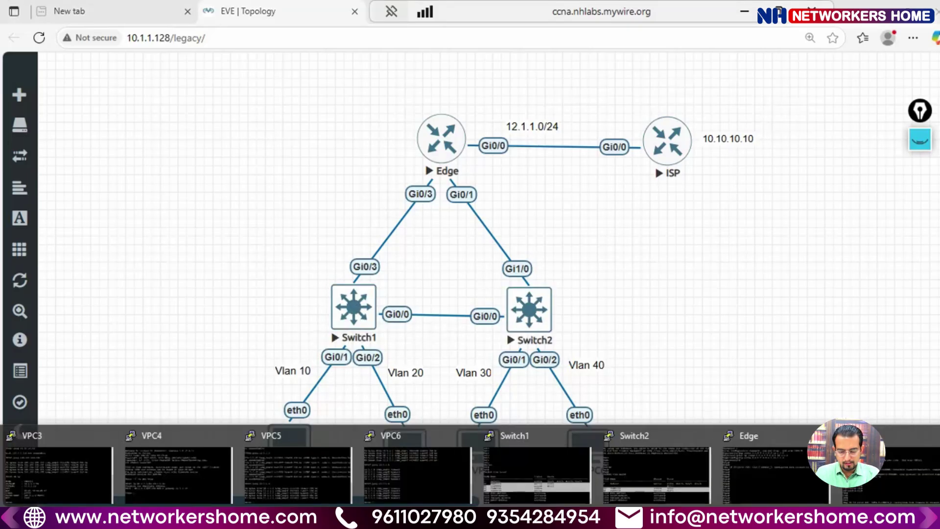
pyautogui.click(540, 486)
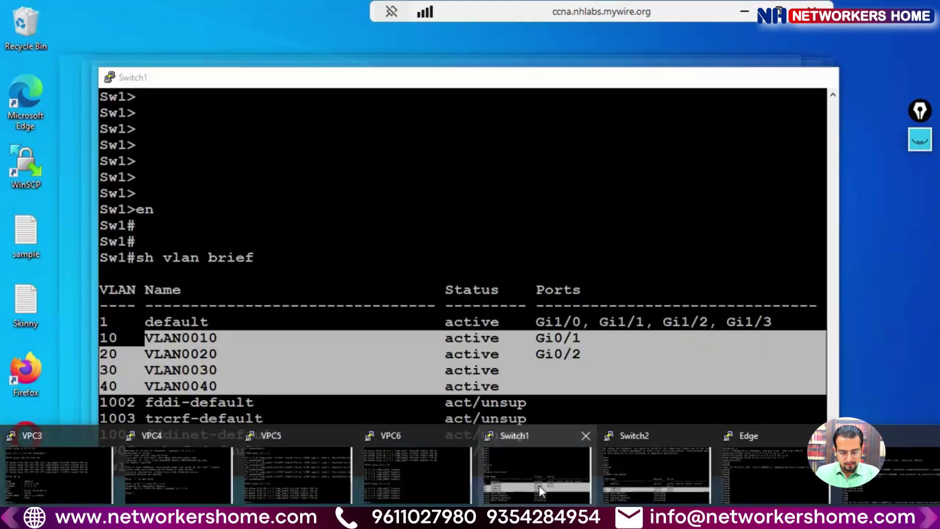
pyautogui.click(539, 486)
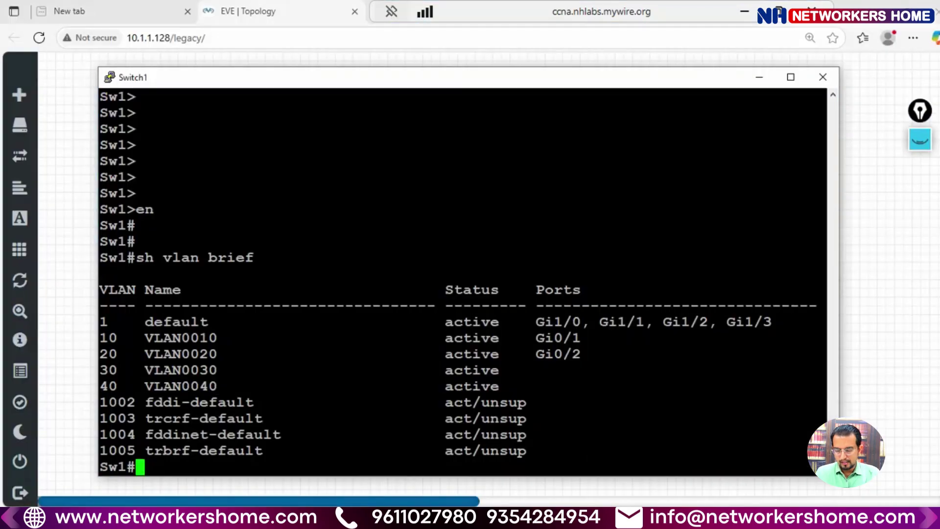
pyautogui.press('Return')
pyautogui.press('Return')
pyautogui.write('c')
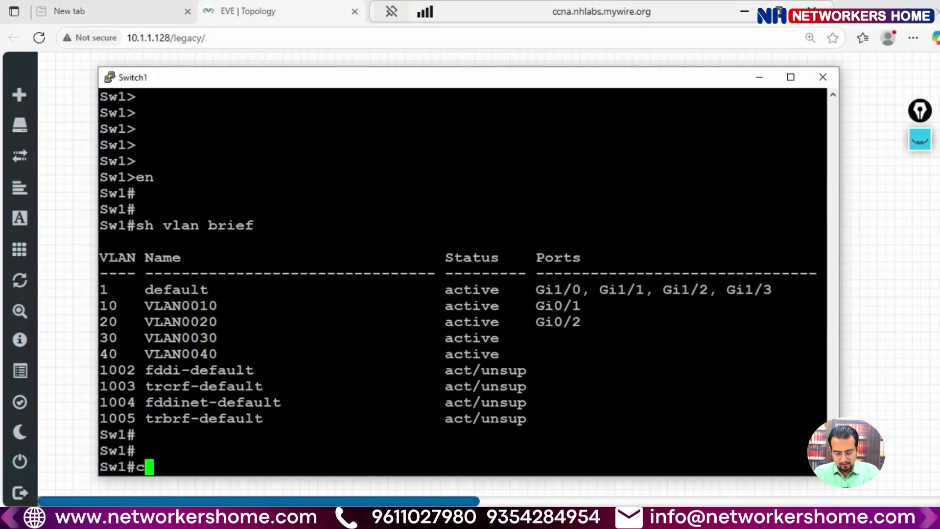
pyautogui.write('onf t')
pyautogui.press('Return')
pyautogui.write('v')
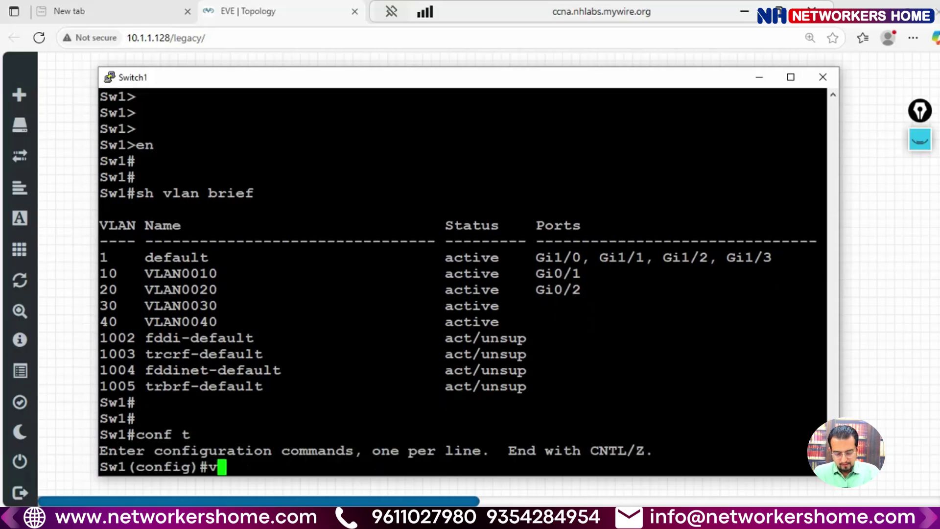
pyautogui.write('lan 50')
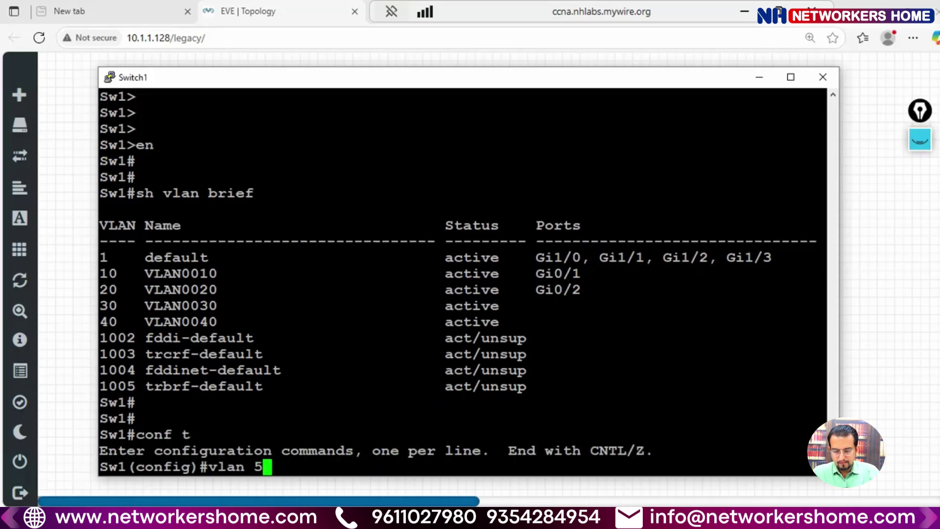
pyautogui.press('Return')
pyautogui.write('exit')
pyautogui.press('Return')
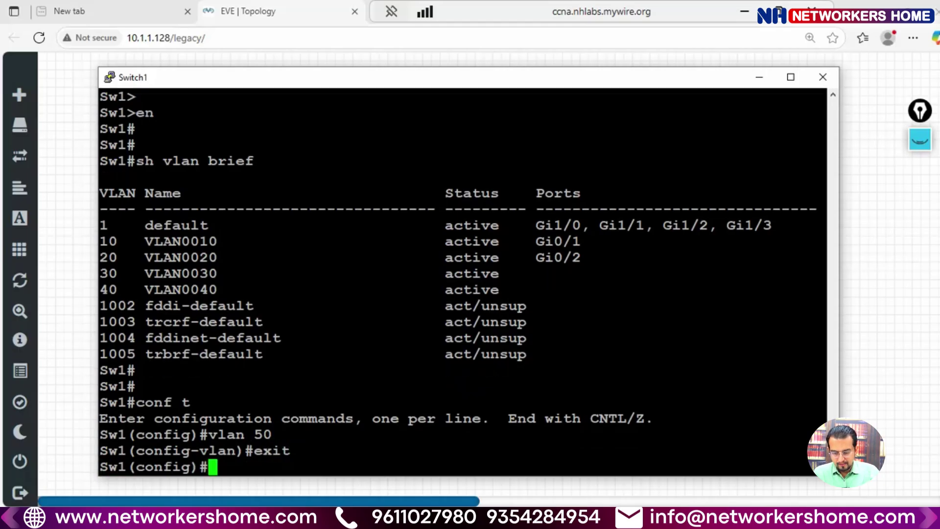
# Step: List Switch1's VLANs from configuration mode with do sh vlan brief and check the VLAN 50 entry
pyautogui.write('do sh vlan brief')
pyautogui.press('Return')
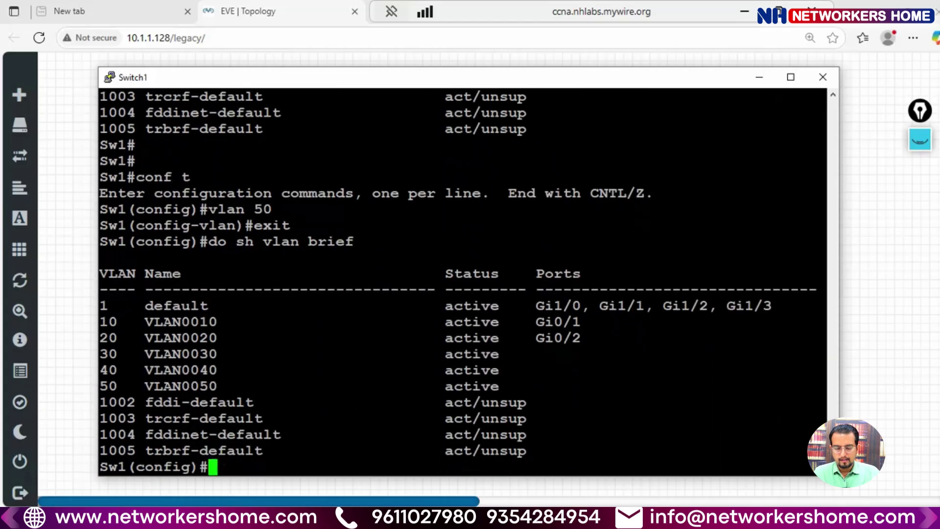
pyautogui.moveTo(94, 388); pyautogui.dragTo(175, 389)
pyautogui.click(760, 77)
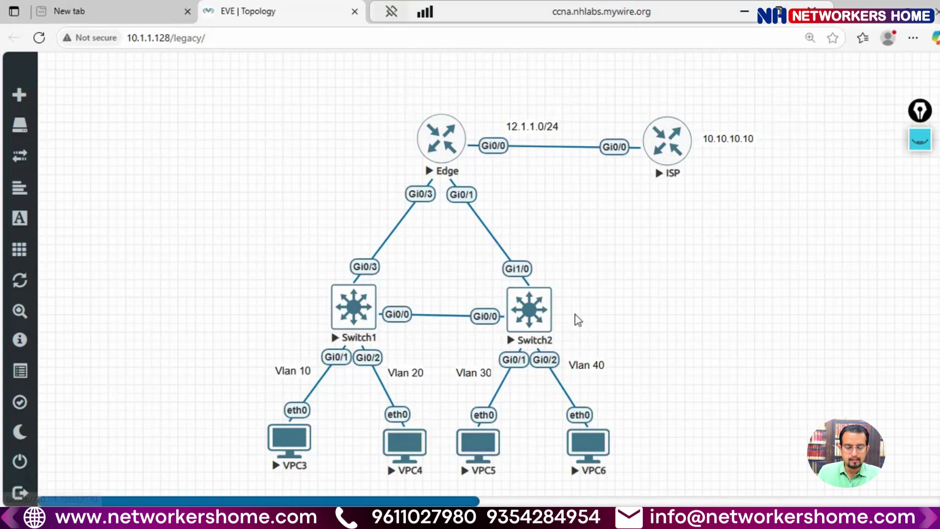
# Step: List the VLANs on Switch2 again with sh vlan brief to check whether VLAN 50 has propagated
pyautogui.moveTo(536, 519)
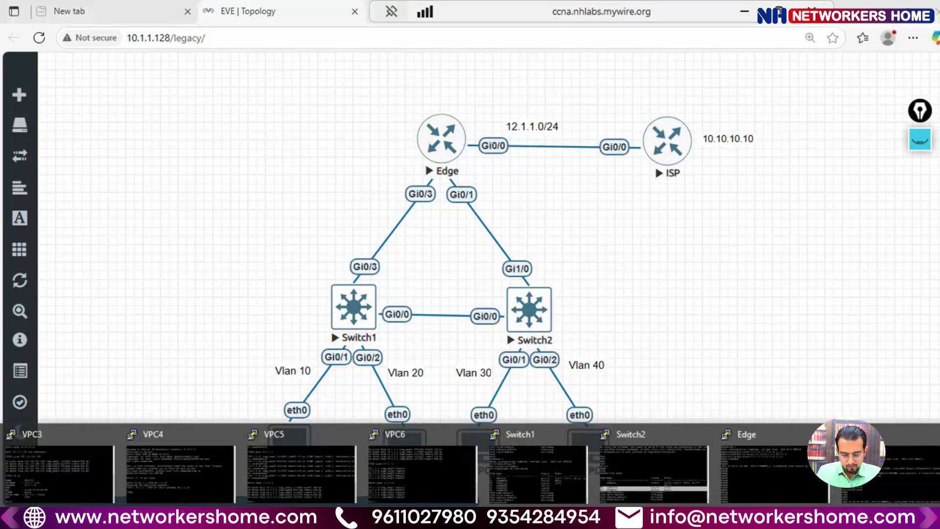
pyautogui.click(645, 460)
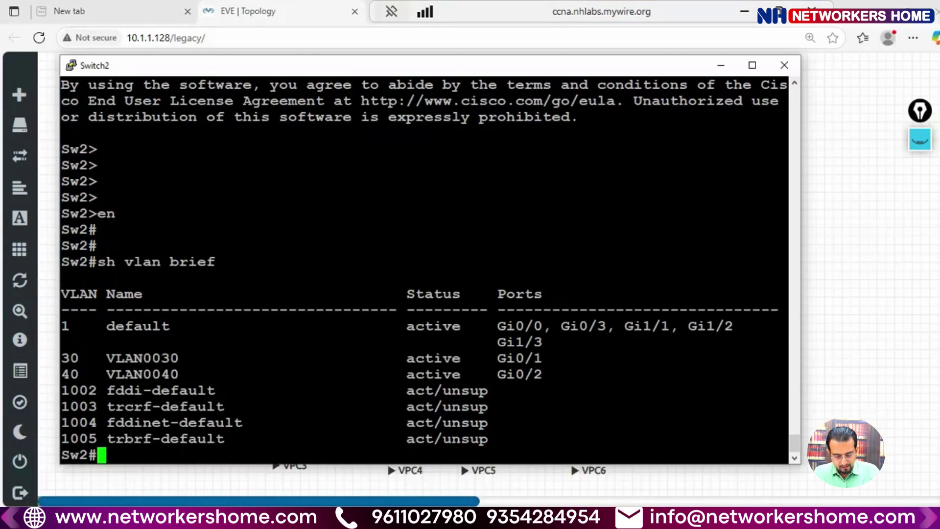
pyautogui.press('Return')
pyautogui.press('Return')
pyautogui.write('vlan brief')
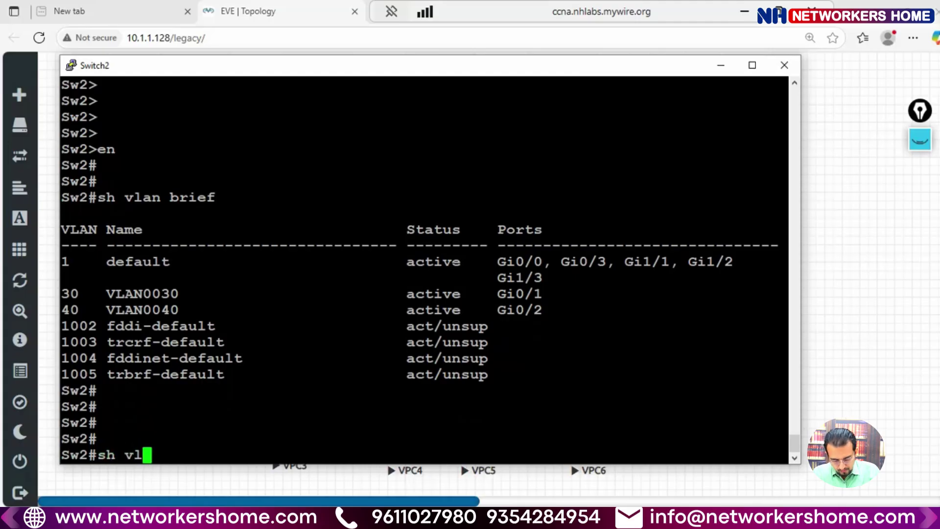
pyautogui.press('Return')
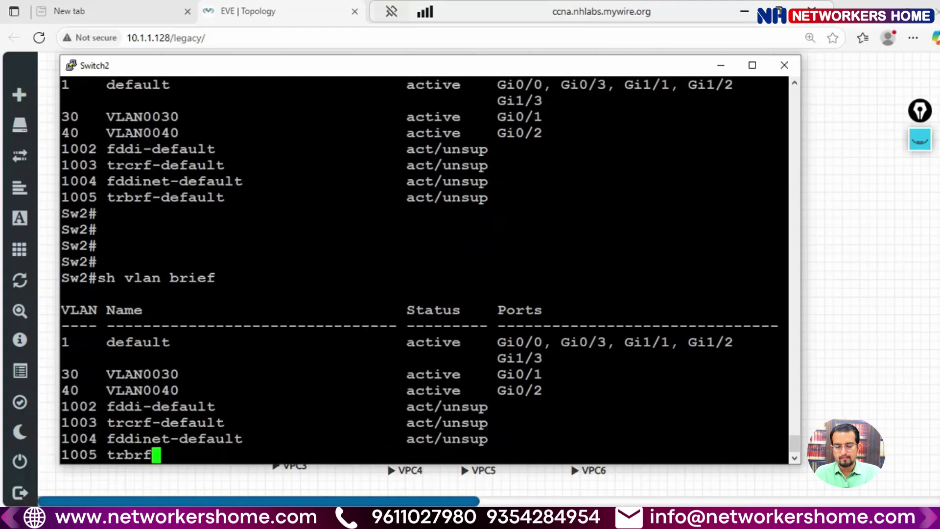
pyautogui.moveTo(107, 358); pyautogui.dragTo(546, 372)
pyautogui.click(546, 372)
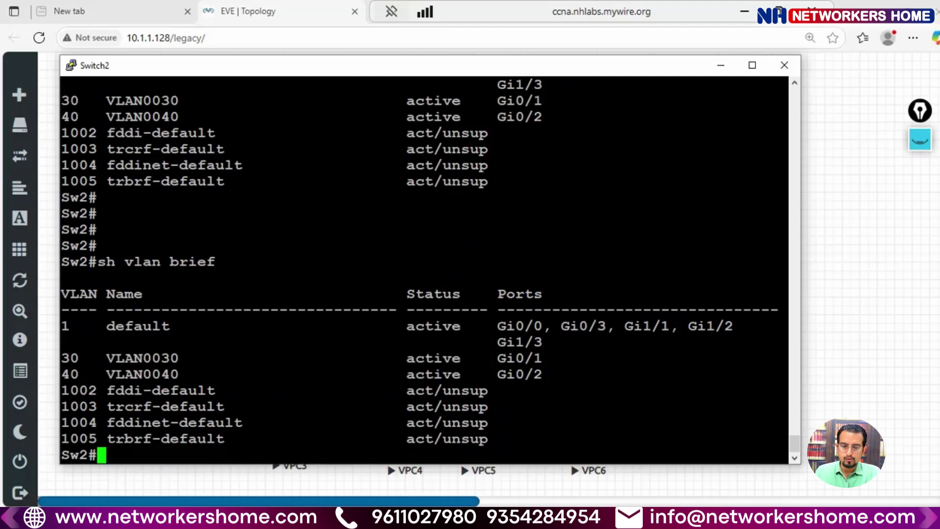
# Step: Display Switch1's trunk interfaces from configuration mode with do sh interfaces trunk
pyautogui.click(721, 66)
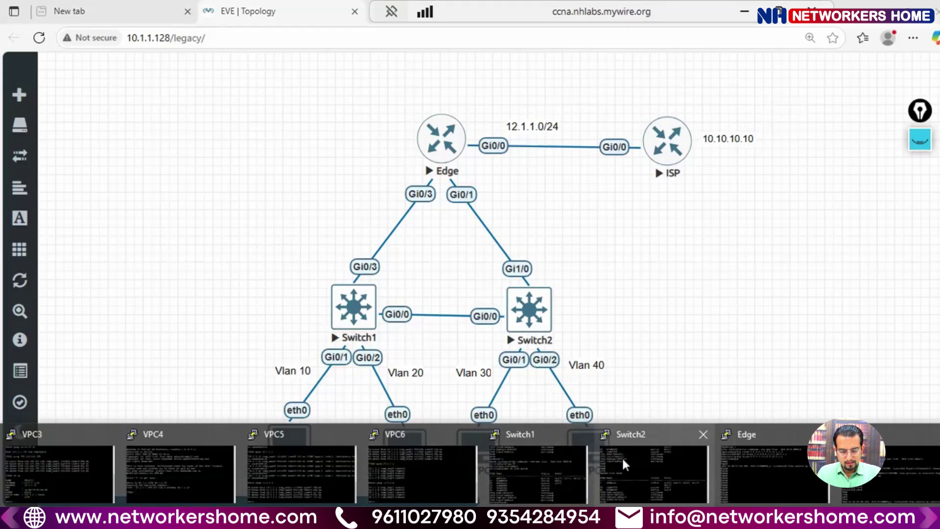
pyautogui.hotkey('alt', 'Tab')
pyautogui.write('do sh v')
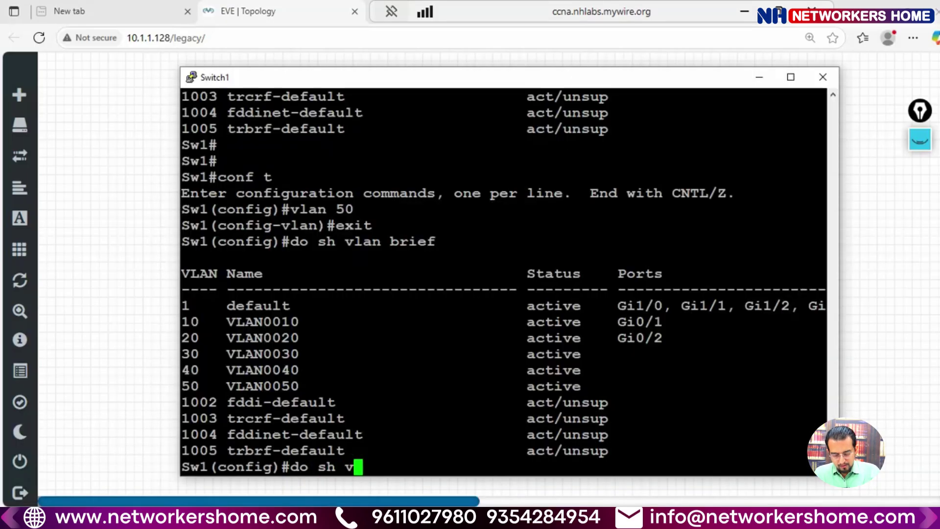
pyautogui.press('BackSpace')
pyautogui.write('interfaces tru')
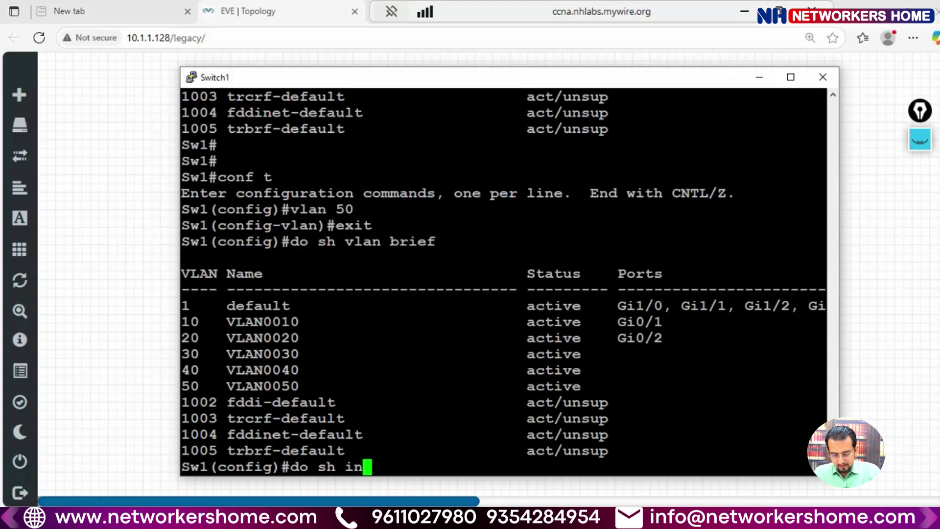
pyautogui.press('Tab')
pyautogui.write('tru')
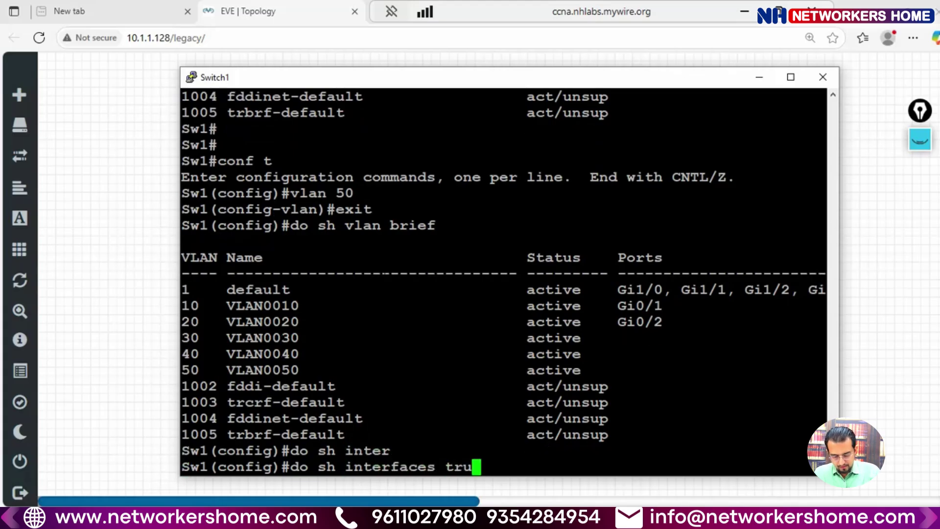
pyautogui.press('Tab')
pyautogui.press('Return')
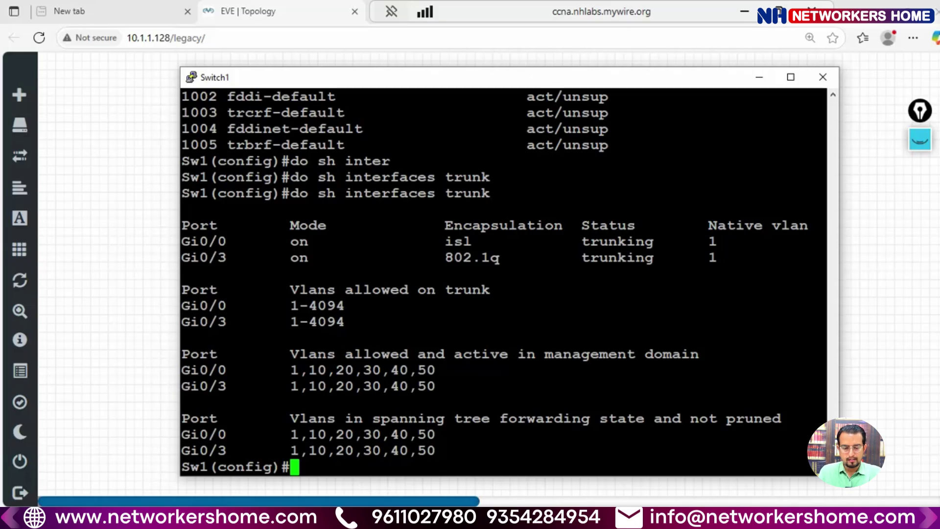
# Step: Examine Switch1's Gi0/0 trunk row and match it to the link between the two switches in the topology
pyautogui.hotkey('alt', 'Tab')
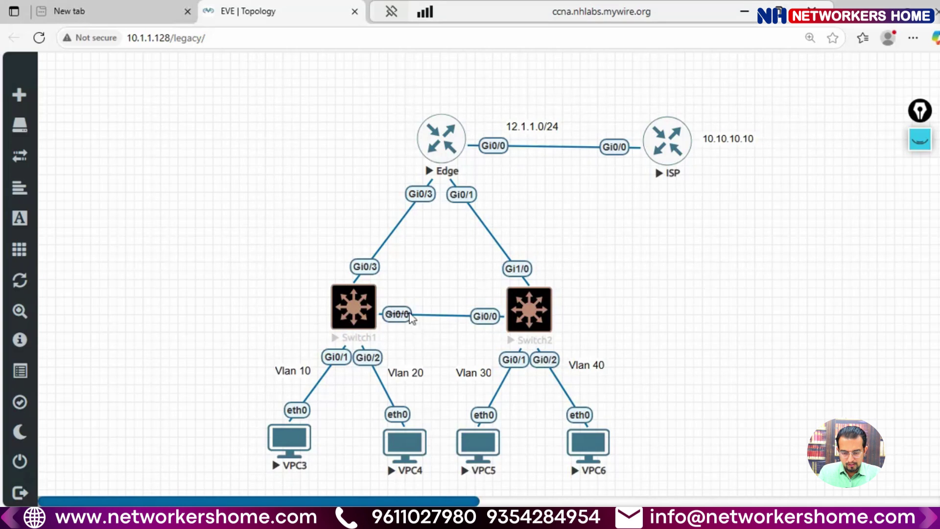
pyautogui.hotkey('alt', 'Tab')
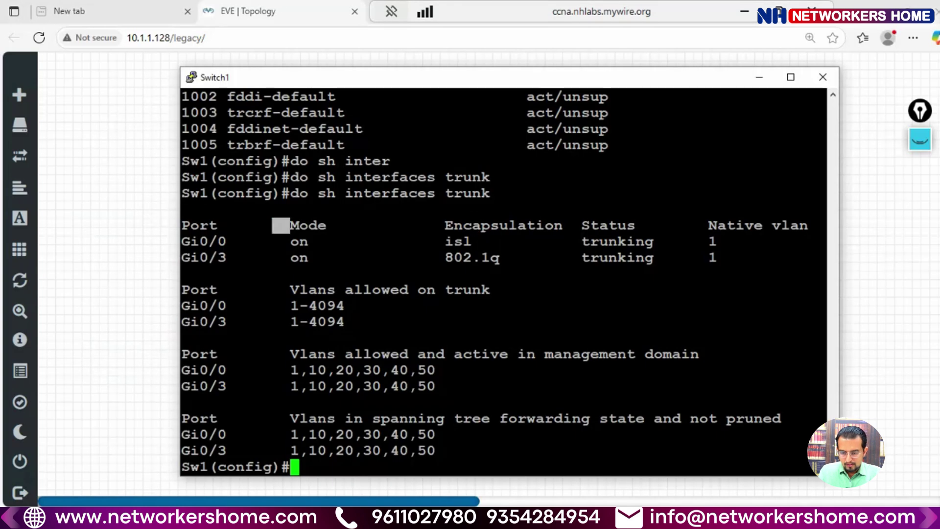
pyautogui.moveTo(190, 241); pyautogui.dragTo(724, 241)
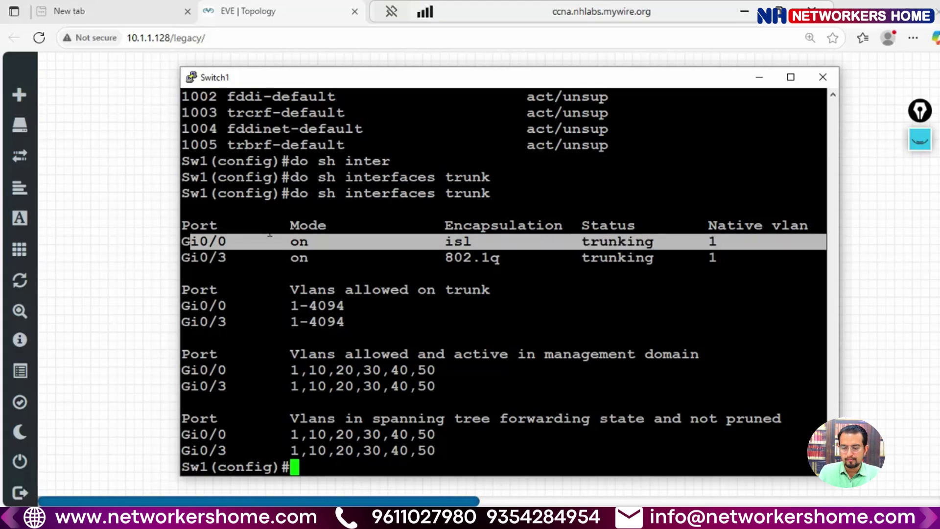
pyautogui.click(124, 243)
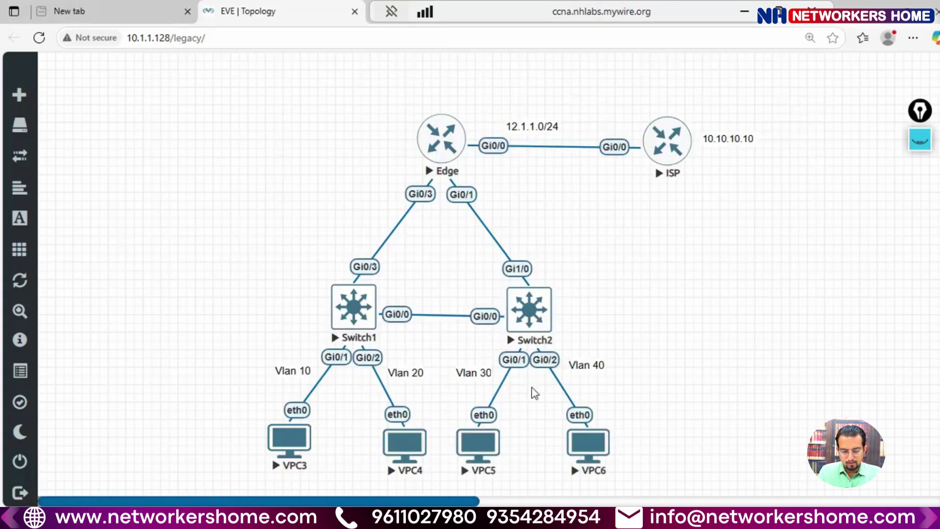
# Step: Display Switch2's trunk interfaces with sh interfaces trunk and compare the listed ports with the topology links
pyautogui.moveTo(471, 519)
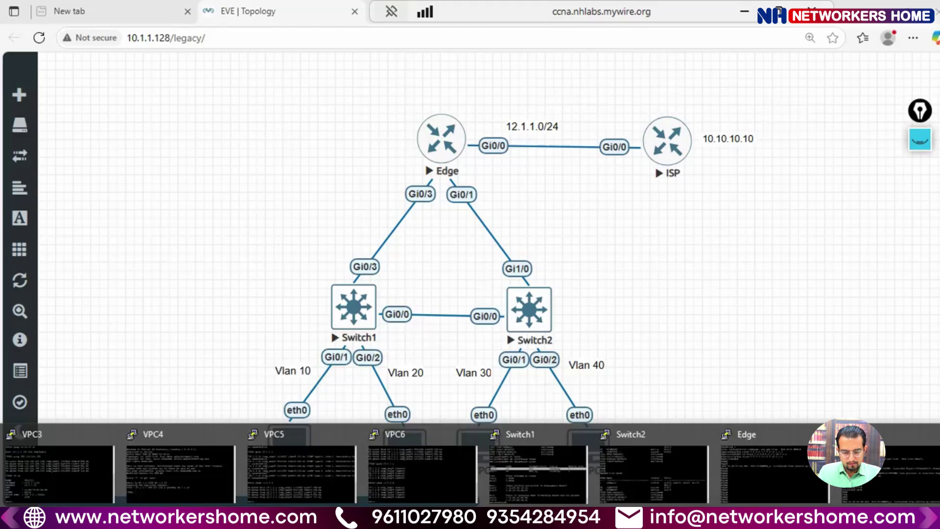
pyautogui.click(654, 470)
pyautogui.write('s')
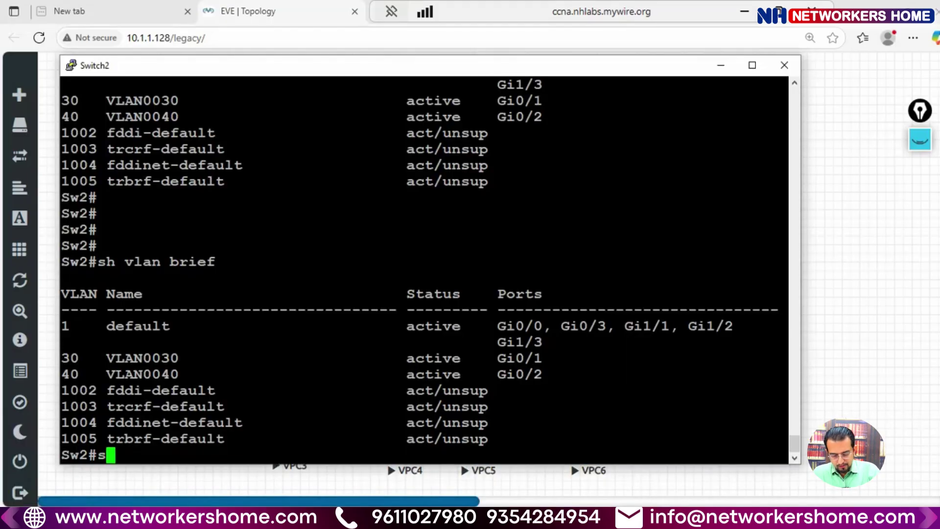
pyautogui.write('h interface')
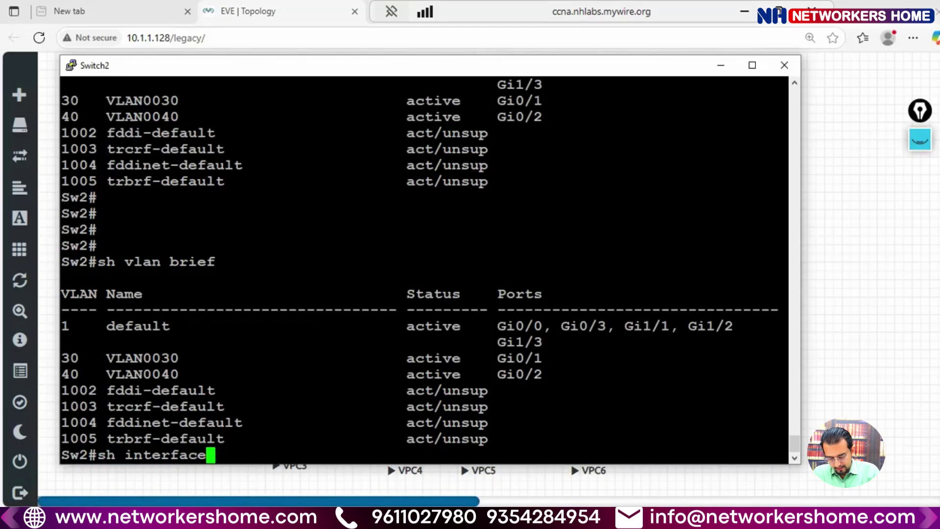
pyautogui.write('s trunk')
pyautogui.press('Return')
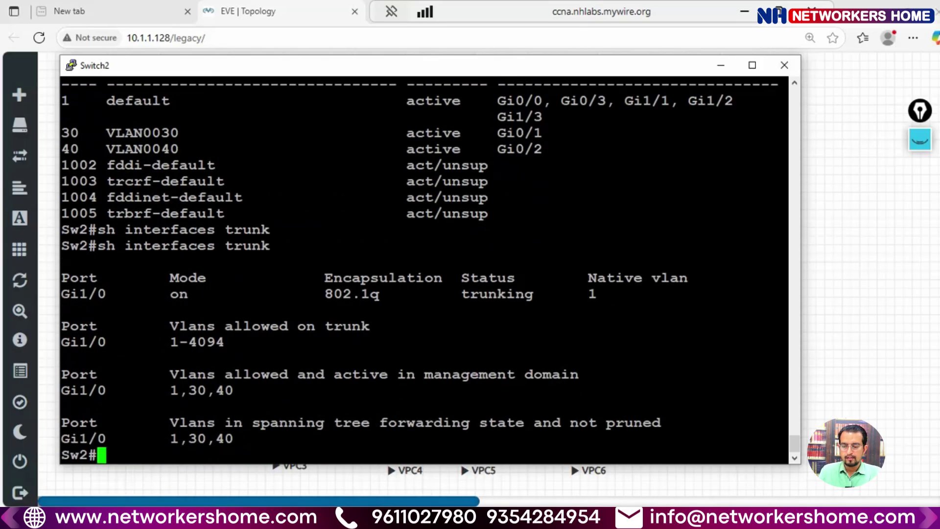
pyautogui.hotkey('alt', 'Tab')
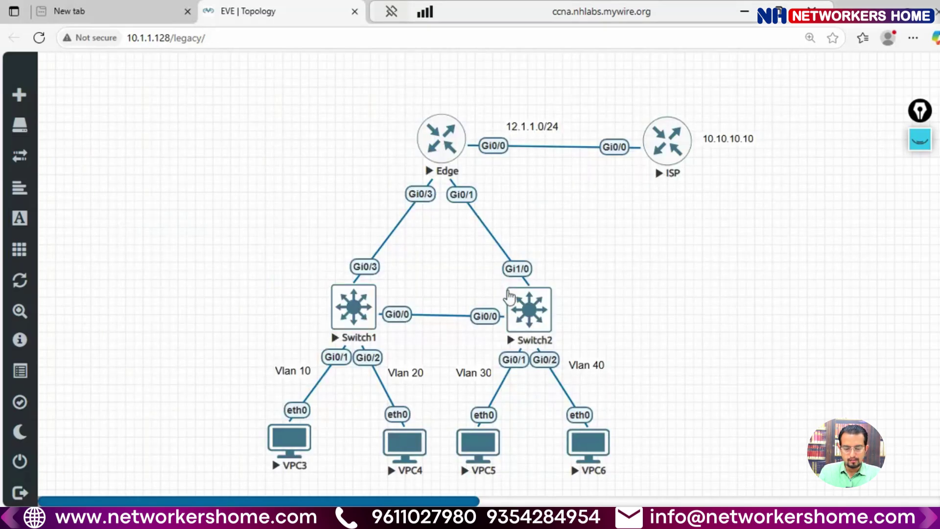
pyautogui.click(512, 296)
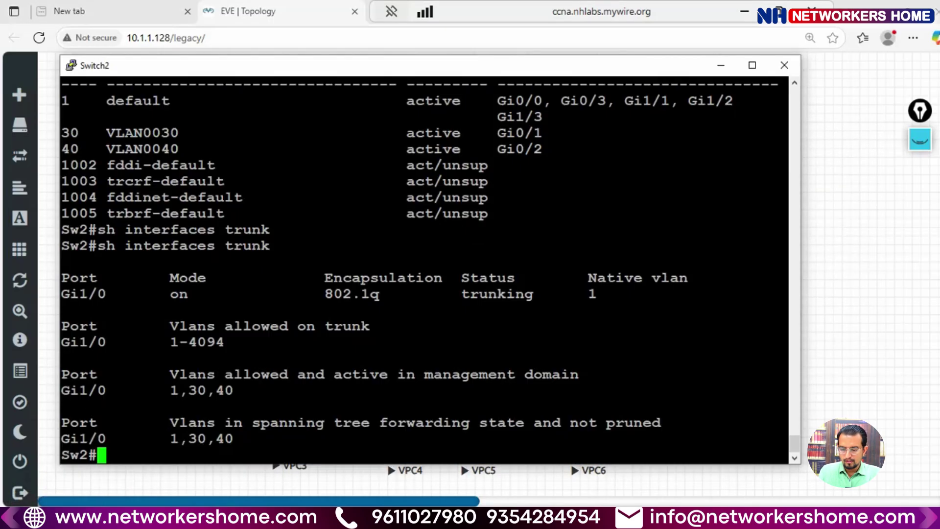
pyautogui.hotkey('alt', 'Tab')
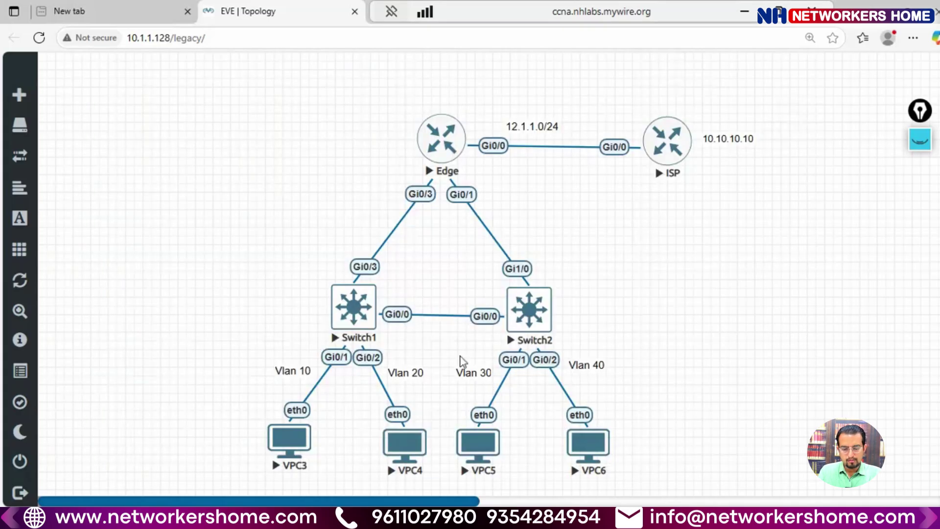
# Step: Enter interface configuration mode on Switch2 for g 0/0, the port facing Switch1
pyautogui.hotkey('alt', 'Tab')
pyautogui.write('conf t')
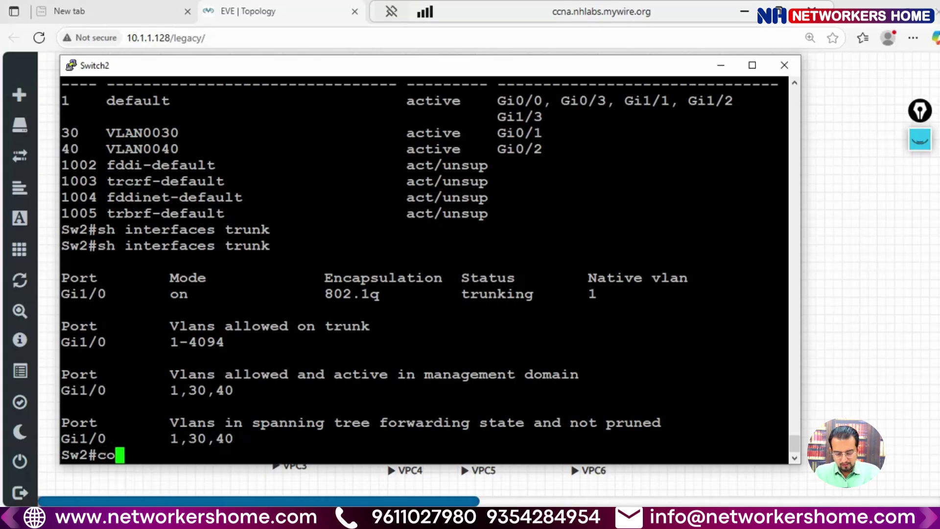
pyautogui.press('Return')
pyautogui.write('int g')
pyautogui.hotkey('alt', 'Tab')
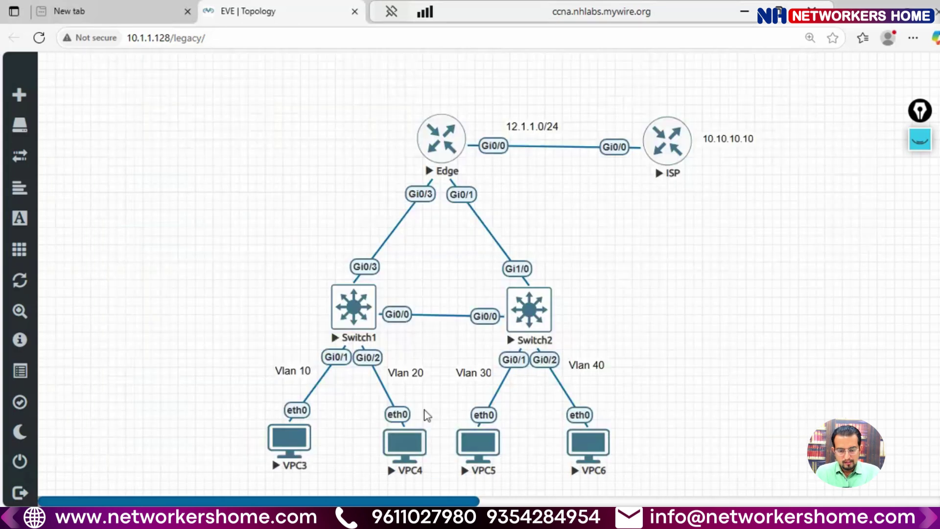
pyautogui.hotkey('alt', 'Tab')
pyautogui.write('0/0')
pyautogui.press('Return')
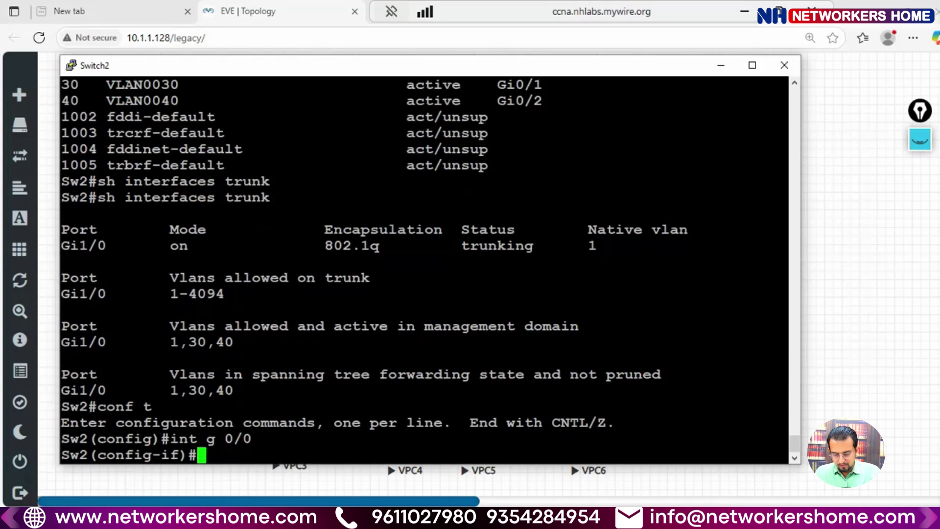
# Step: Set the trunk encapsulation of Switch2's g 0/0 interface to isl
pyautogui.write('sw')
pyautogui.press('Tab')
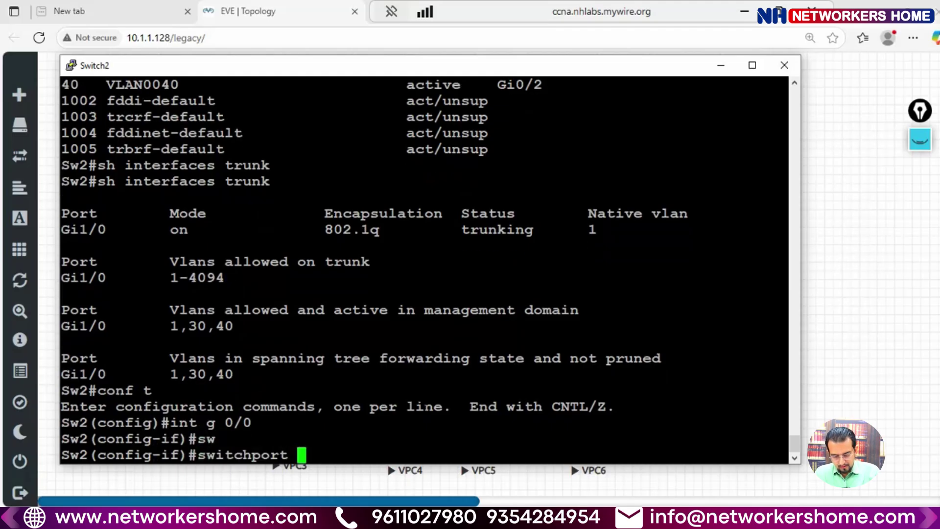
pyautogui.write('tr')
pyautogui.press('Tab')
pyautogui.write('en')
pyautogui.press('Tab')
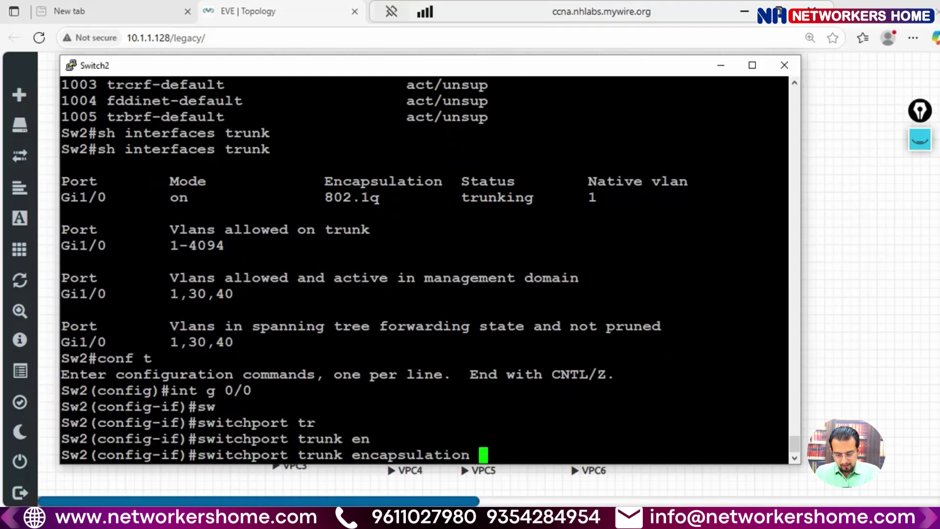
pyautogui.write('is')
pyautogui.press('Tab')
pyautogui.press('Return')
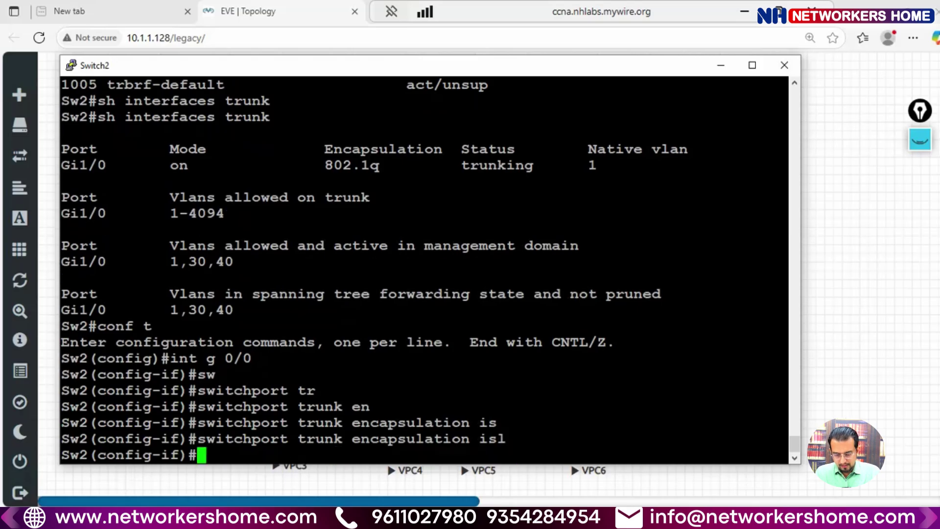
# Step: Set Switch2's g 0/0 interface to switchport mode trunk and return to privileged EXEC mode
pyautogui.write('sw')
pyautogui.press('Tab')
pyautogui.write('mo')
pyautogui.press('Tab')
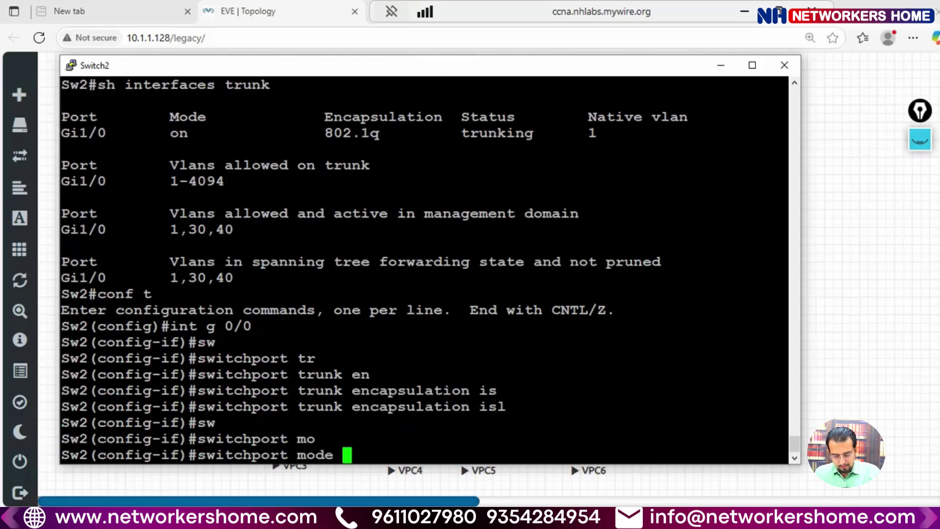
pyautogui.write('trunk')
pyautogui.press('Tab')
pyautogui.press('Return')
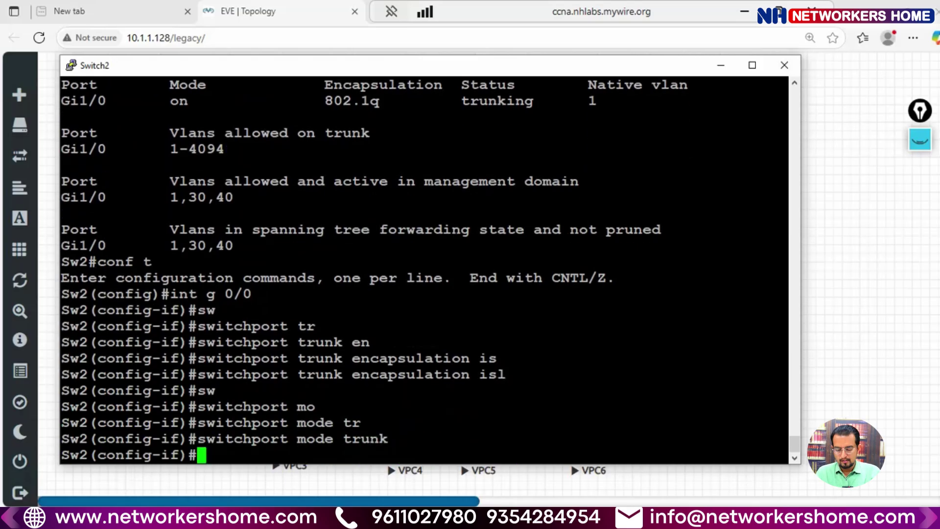
pyautogui.hotkey('ctrl', 'z')
pyautogui.press('Return')
pyautogui.press('Return')
pyautogui.press('Return')
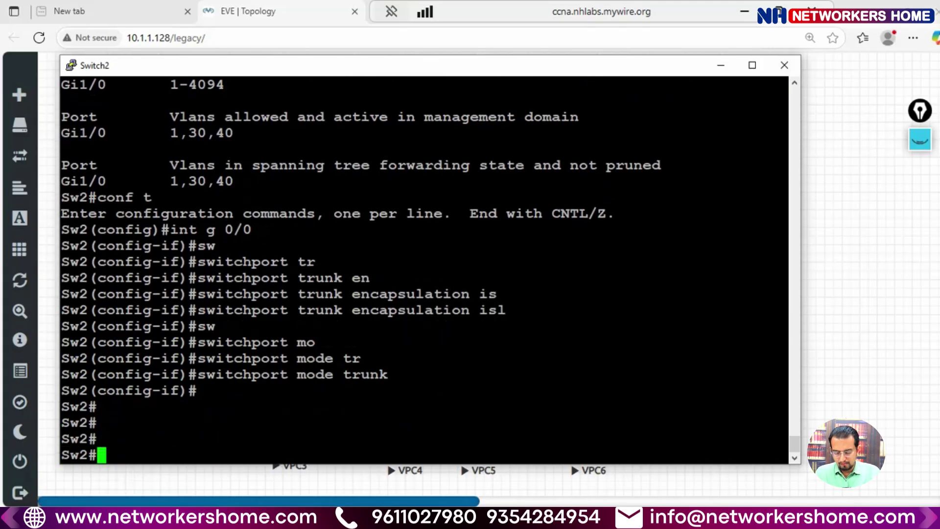
pyautogui.press('Return')
pyautogui.press('Return')
# Step: Display Switch2's trunk interfaces again with sh interfaces trunk and check the Gi0/0 row against the topology
pyautogui.write('sh inter')
pyautogui.press('Tab')
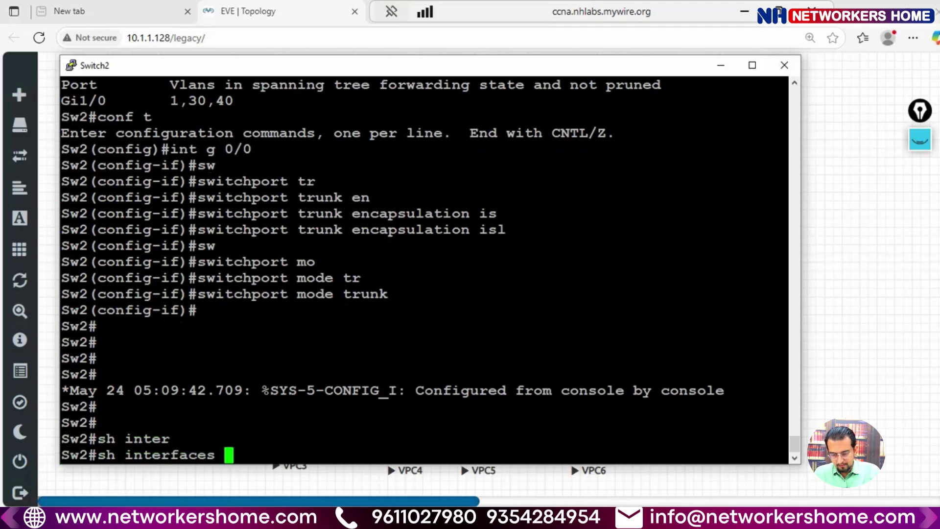
pyautogui.write('trun')
pyautogui.press('Tab')
pyautogui.press('Return')
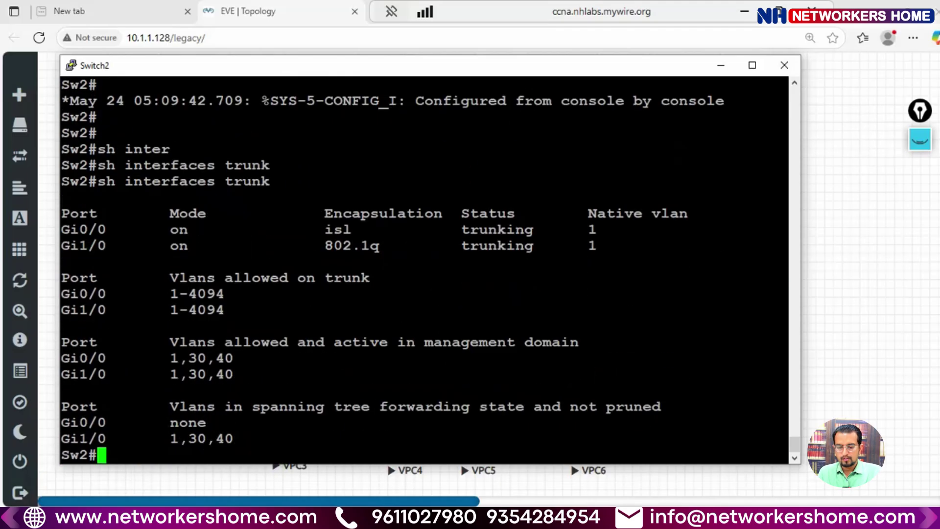
pyautogui.moveTo(70, 229); pyautogui.dragTo(591, 228)
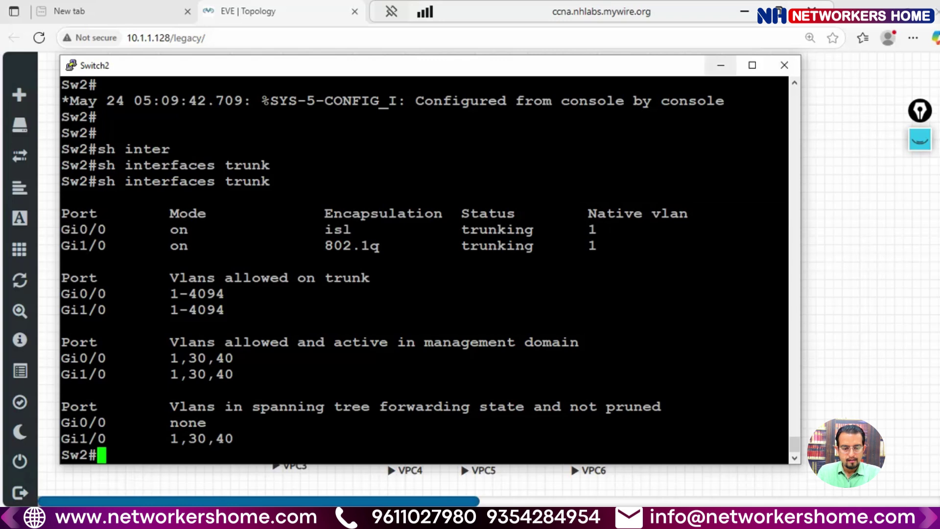
pyautogui.click(721, 65)
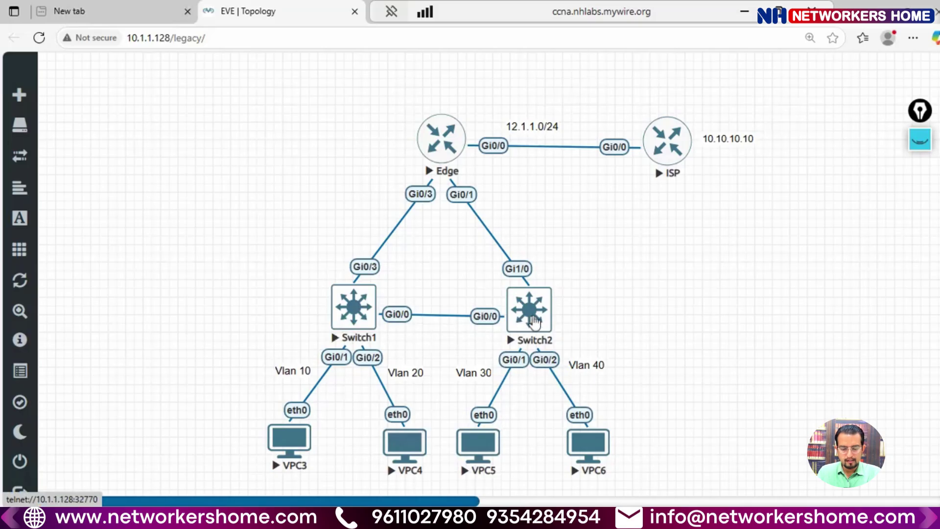
pyautogui.click(529, 310)
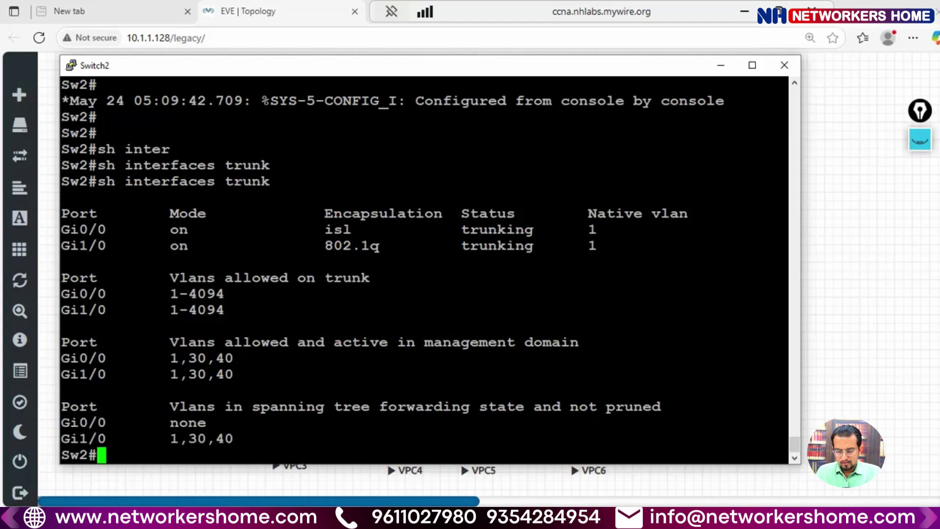
# Step: Open the VLAN 50 interface on Switch1 with int vlan 50, then exit back to global configuration mode
pyautogui.hotkey('alt', 'Tab')
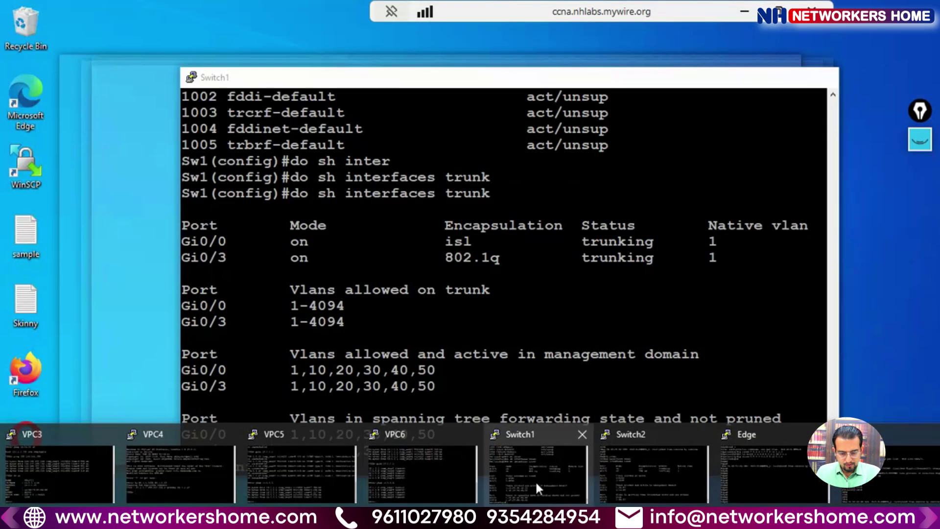
pyautogui.click(536, 480)
pyautogui.press('Return')
pyautogui.press('Return')
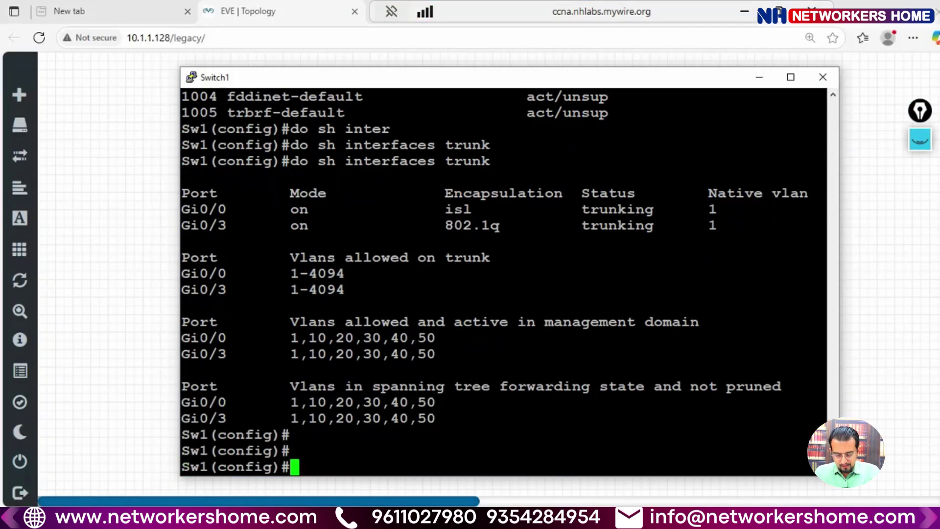
pyautogui.write('int')
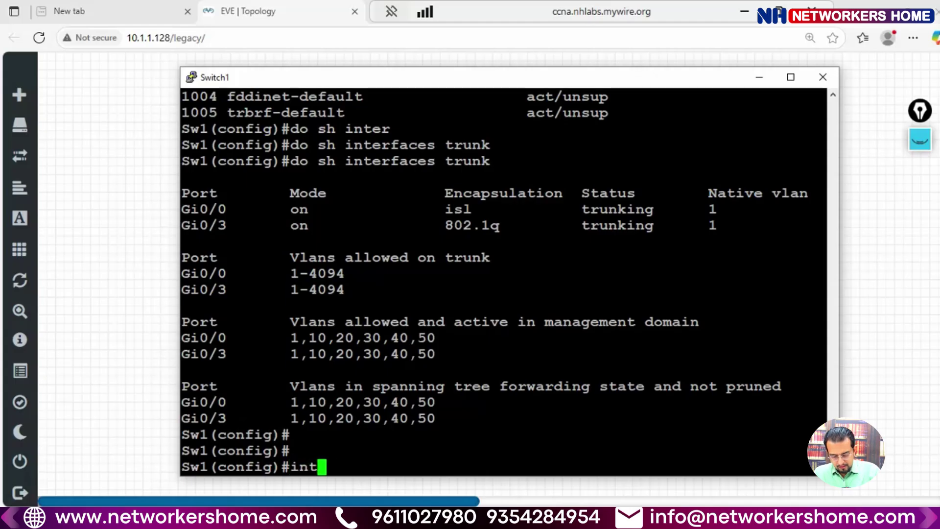
pyautogui.write(' vlan 50')
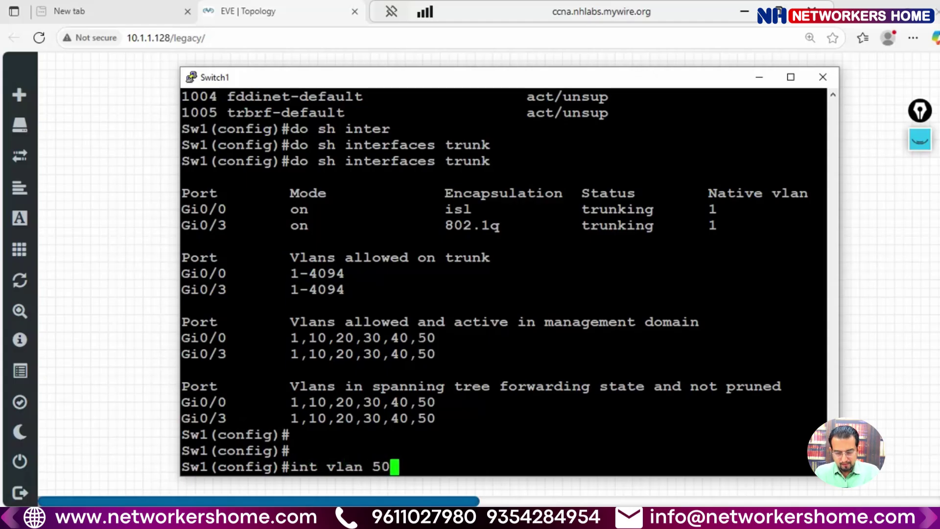
pyautogui.press('Return')
pyautogui.write('exit')
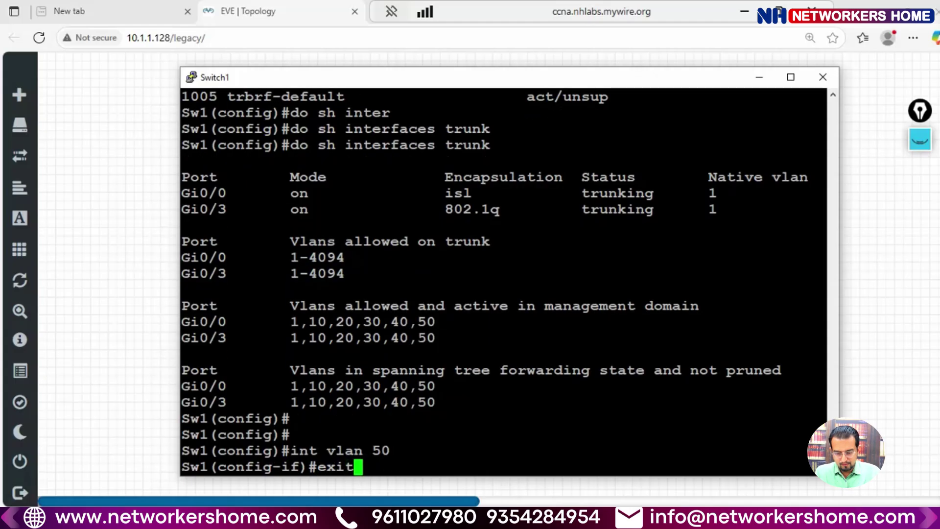
pyautogui.press('Return')
# Step: Remove VLAN 50 from Switch1 with no vlan 50 and return to privileged EXEC mode
pyautogui.write('no')
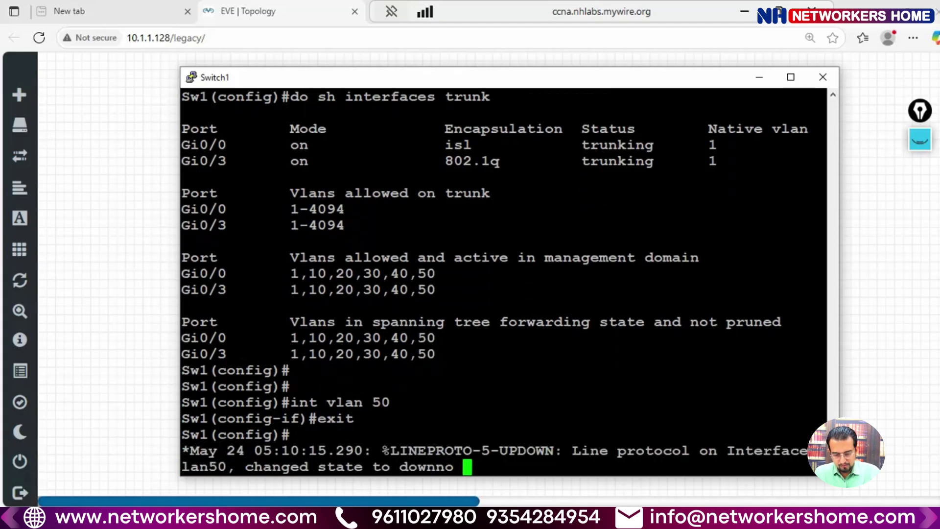
pyautogui.press('Return')
pyautogui.press('Return')
pyautogui.write('no int')
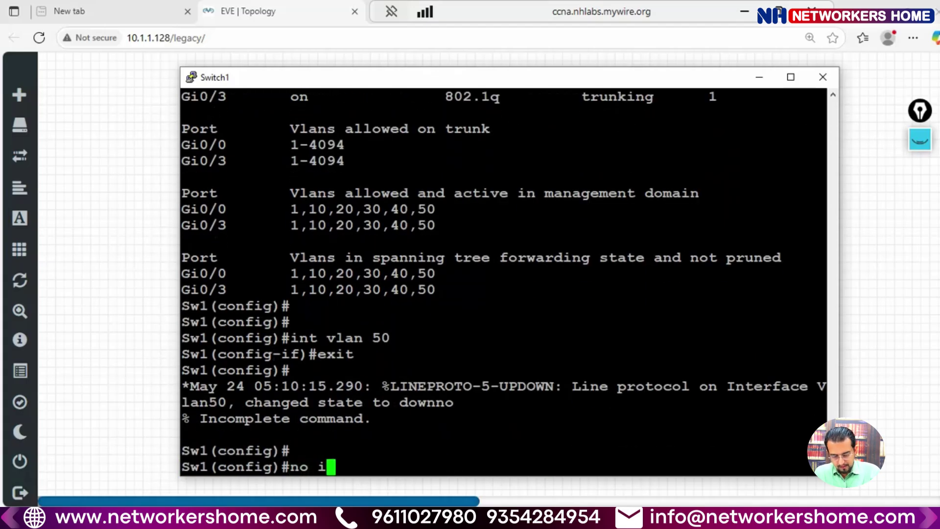
pyautogui.press('BackSpace')
pyautogui.press('BackSpace')
pyautogui.press('BackSpace')
pyautogui.press('BackSpace')
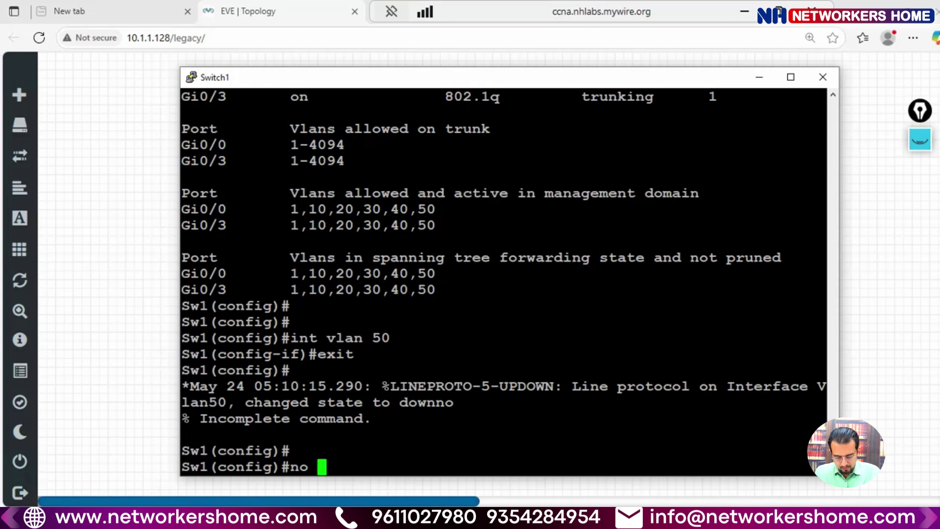
pyautogui.write('vlan 50')
pyautogui.press('Return')
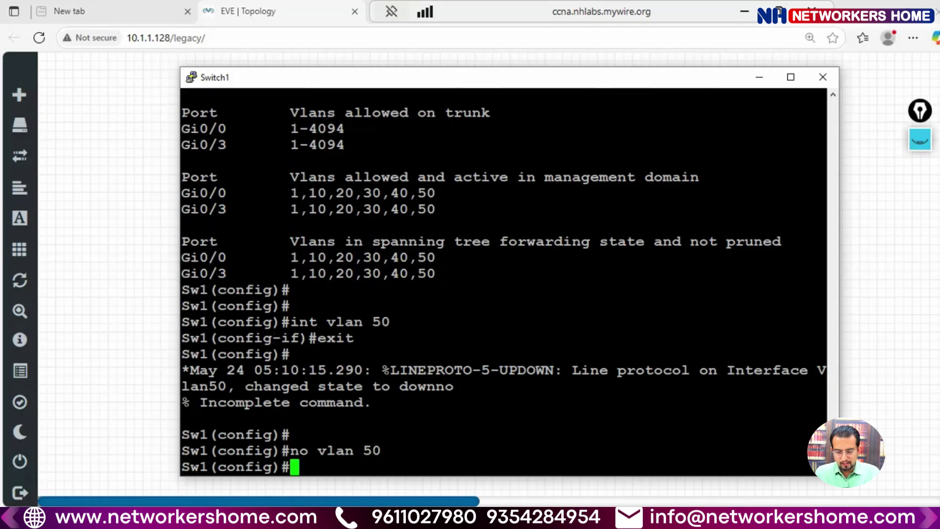
pyautogui.hotkey('ctrl', 'z')
pyautogui.press('Return')
pyautogui.press('Return')
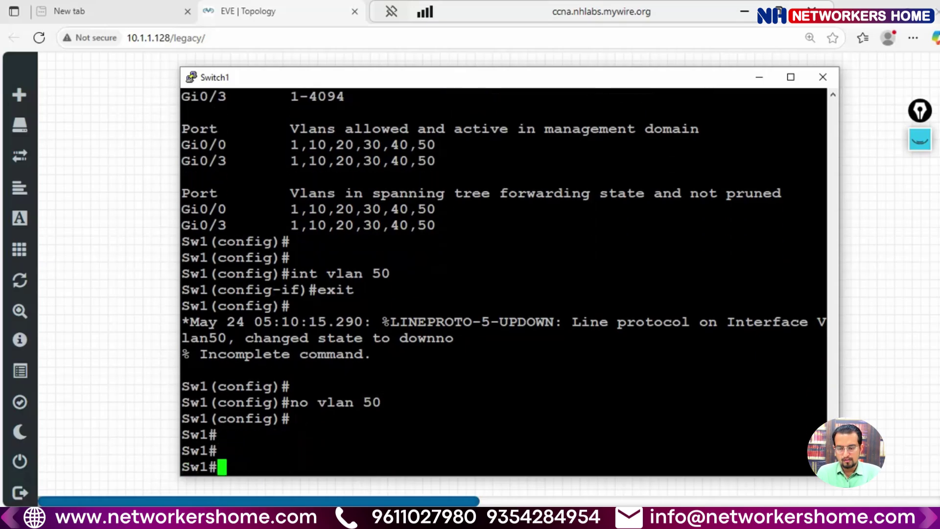
pyautogui.press('Return')
pyautogui.press('Return')
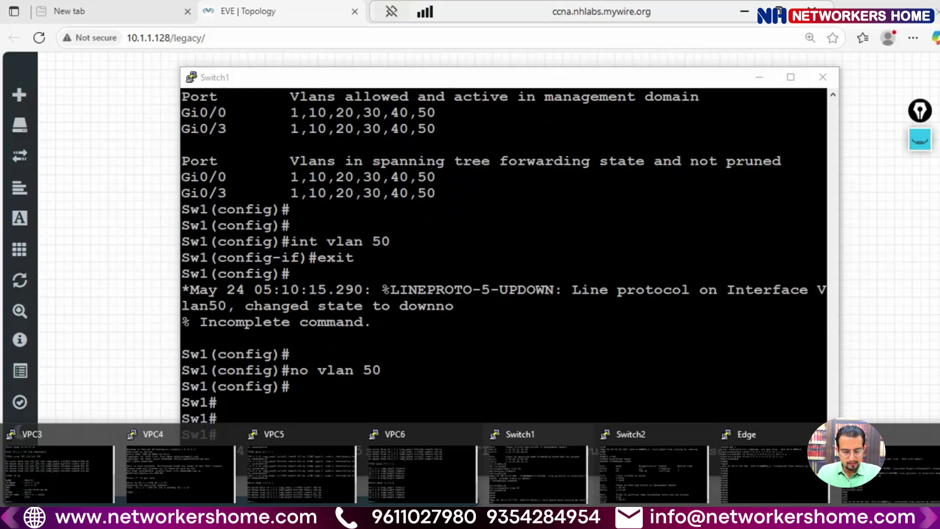
# Step: List Switch2's VLANs with sh vlan brief, check the VLAN 30 and 40 rows, and bring the topology back into view
pyautogui.click(654, 472)
pyautogui.write('sh vlan brief')
pyautogui.press('Return')
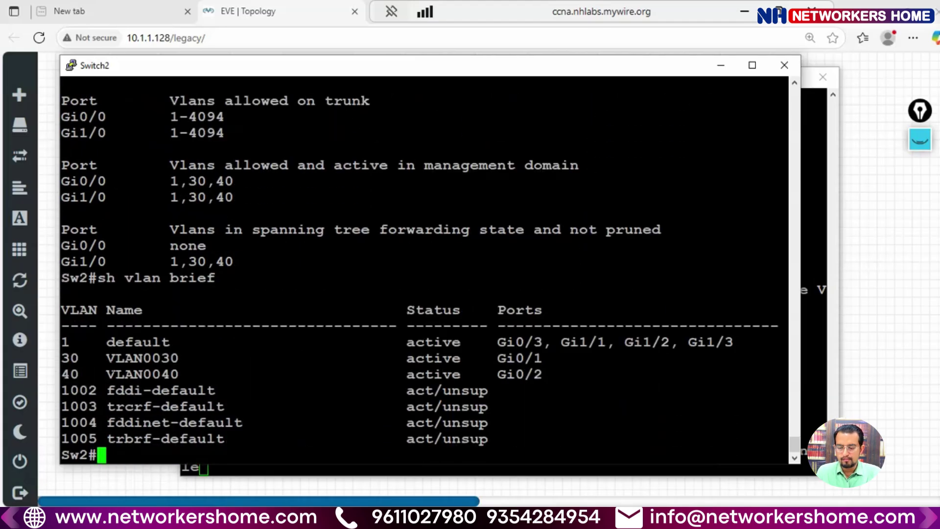
pyautogui.moveTo(98, 358); pyautogui.dragTo(550, 370)
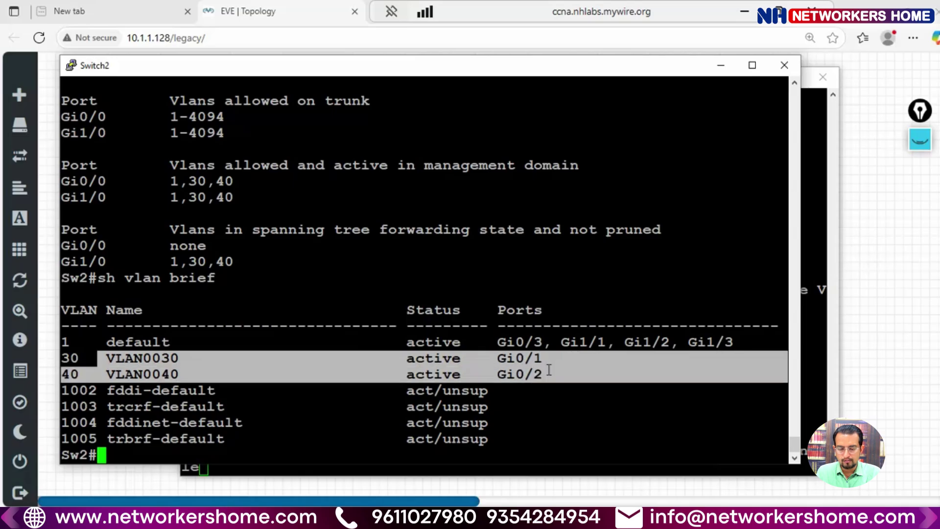
pyautogui.click(721, 66)
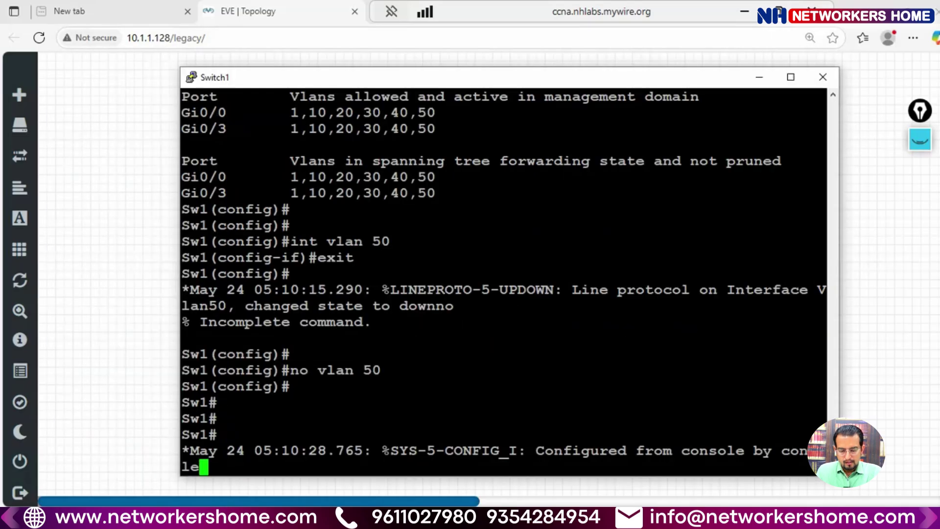
pyautogui.click(759, 77)
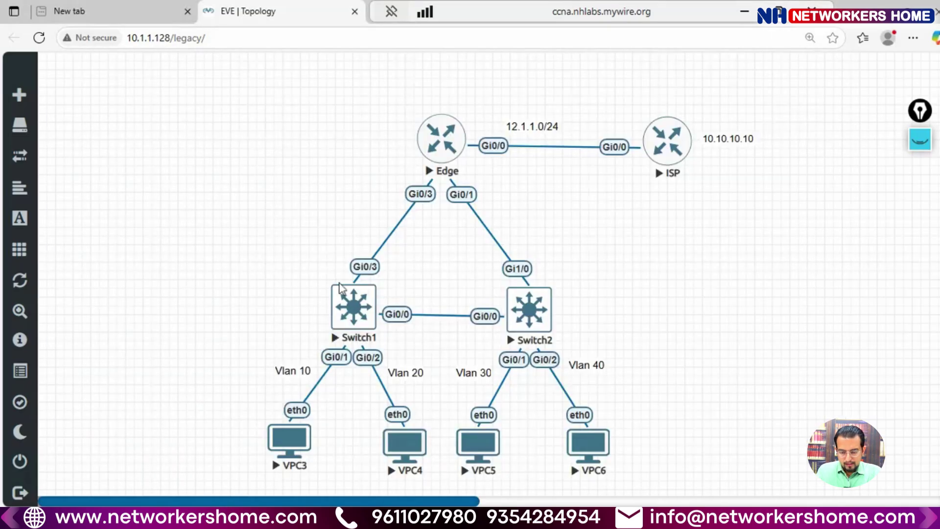
# Step: Display Switch1's VTP status with sh vtp status and check its running version, pruning mode and operating mode
pyautogui.click(548, 470)
pyautogui.press('Return')
pyautogui.press('Return')
pyautogui.press('Return')
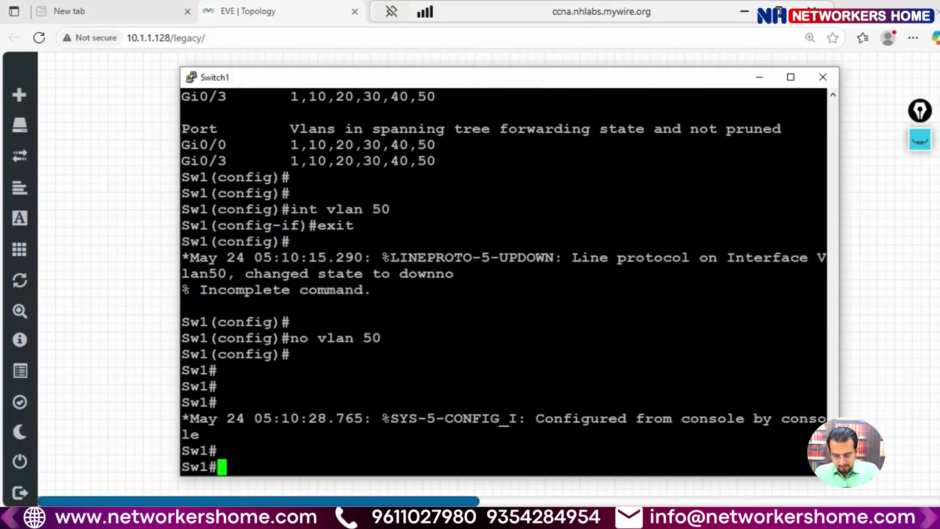
pyautogui.write('sh v')
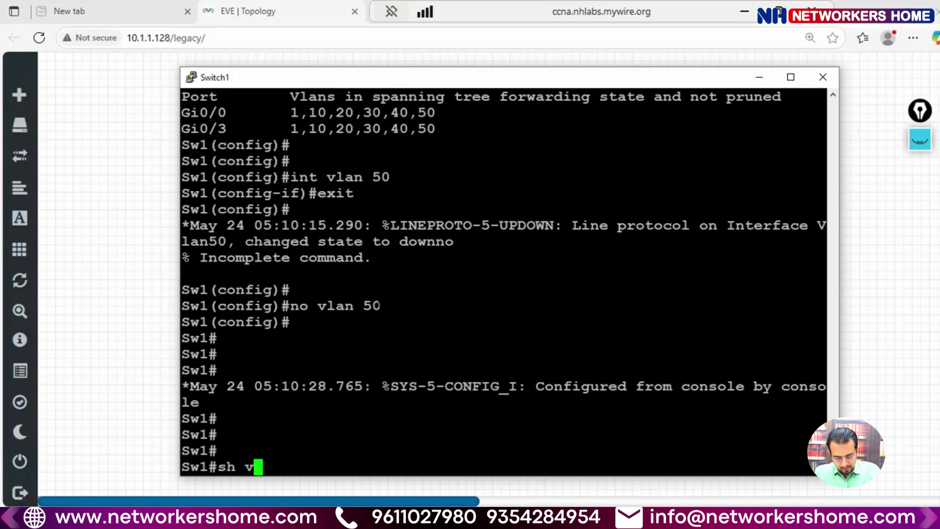
pyautogui.write('tp status')
pyautogui.press('Return')
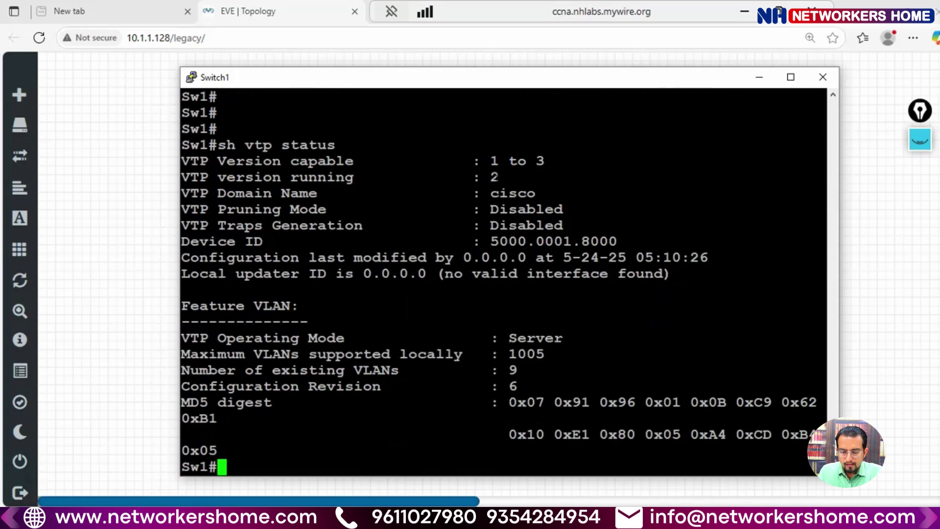
pyautogui.moveTo(262, 178); pyautogui.dragTo(502, 179)
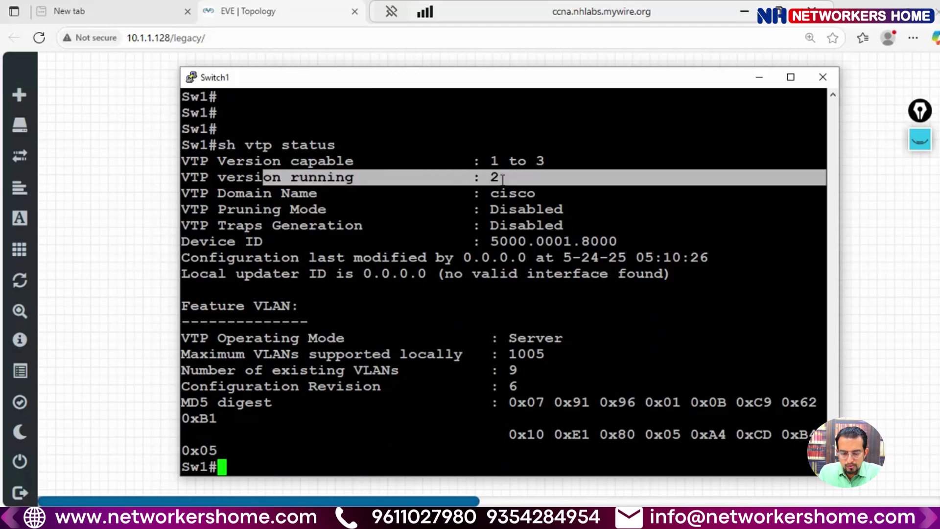
pyautogui.moveTo(282, 210); pyautogui.dragTo(547, 209)
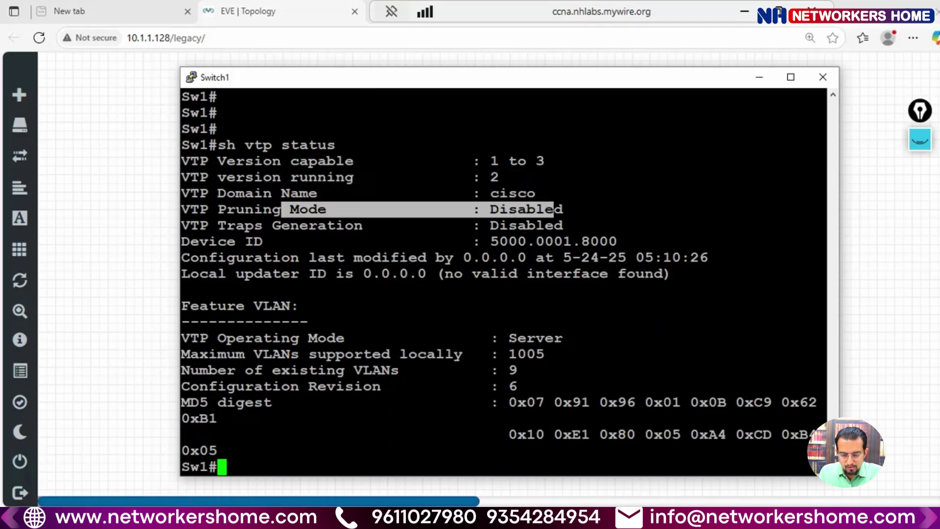
pyautogui.moveTo(299, 338); pyautogui.dragTo(564, 337)
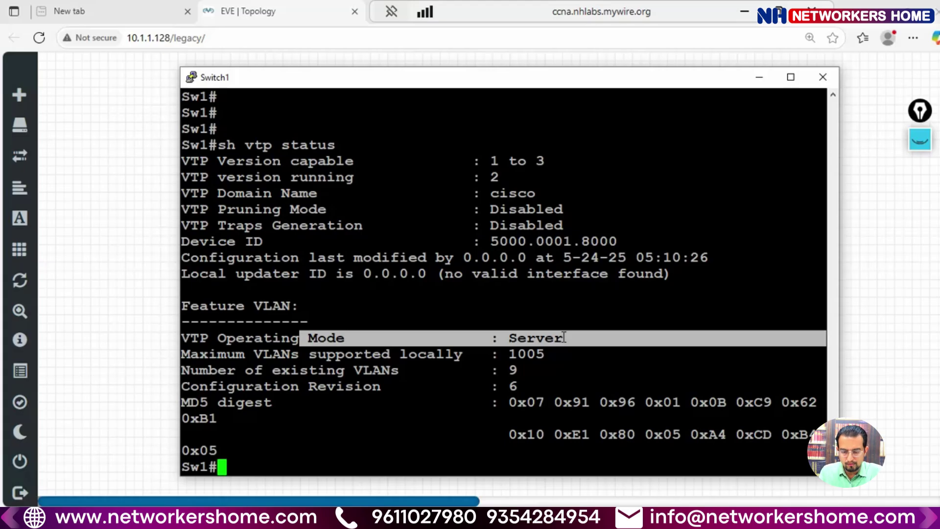
pyautogui.click(343, 484)
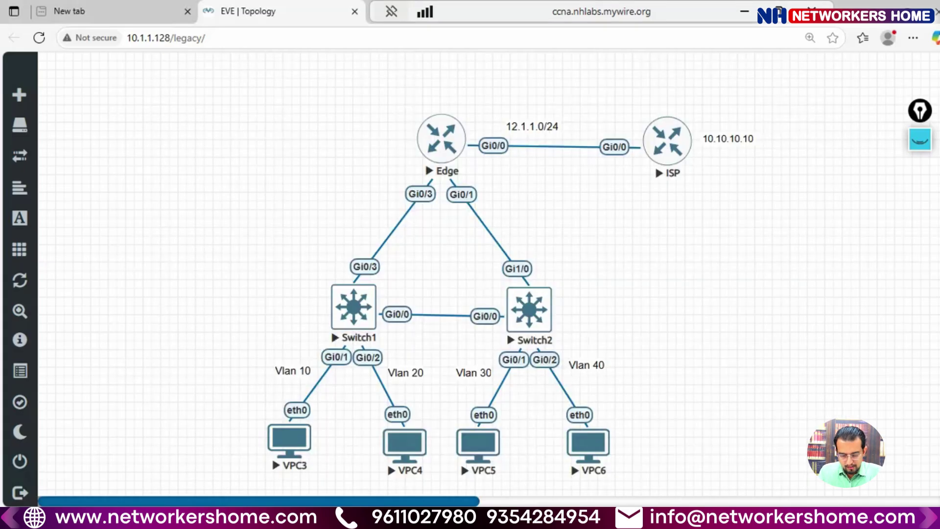
# Step: Display Switch2's VTP status with sh vtp status for comparison with Switch1's settings
pyautogui.click(657, 471)
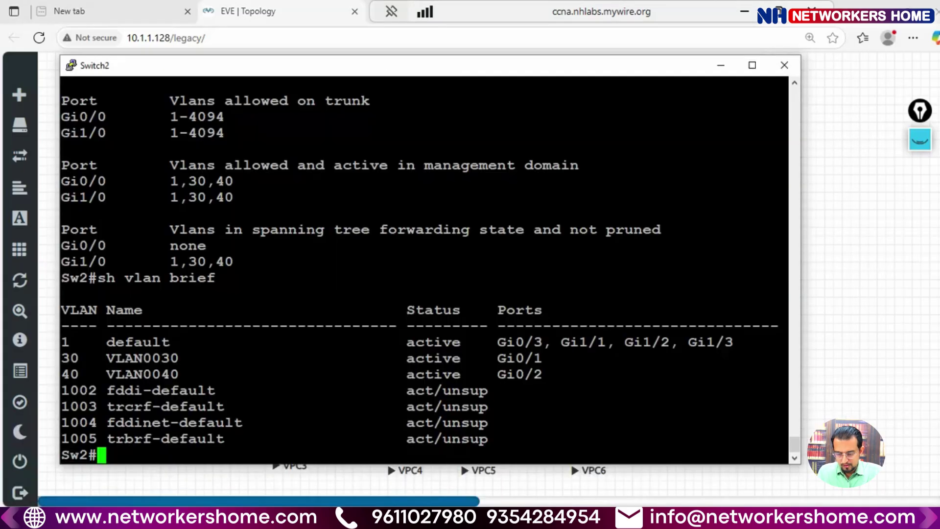
pyautogui.write('sh vtp s')
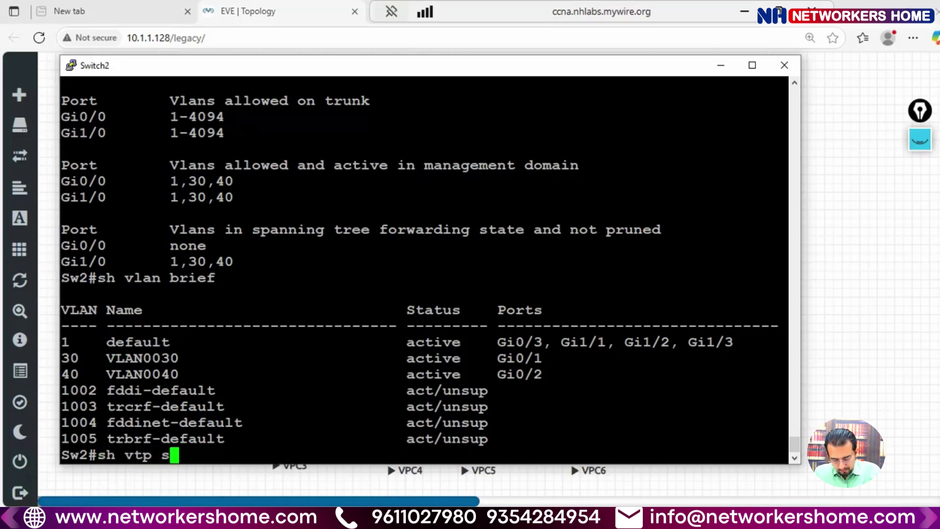
pyautogui.write('tatus')
pyautogui.press('Return')
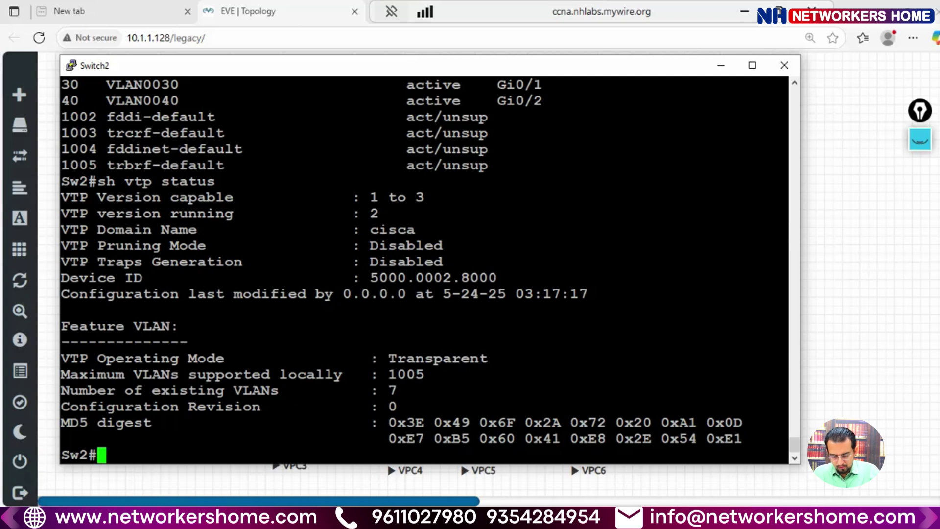
# Step: Enter global configuration mode on Switch2 and set its VTP mode to client
pyautogui.write('conf t')
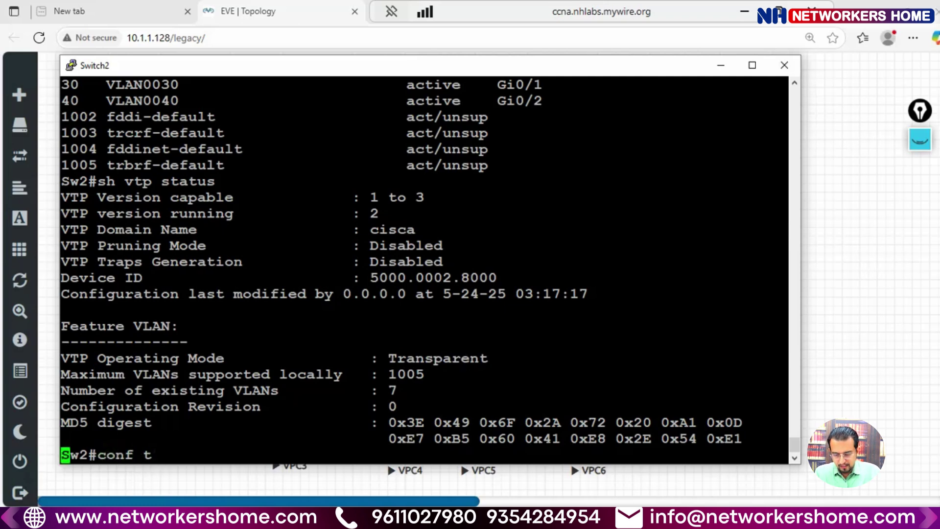
pyautogui.press('Return')
pyautogui.write('vtp ')
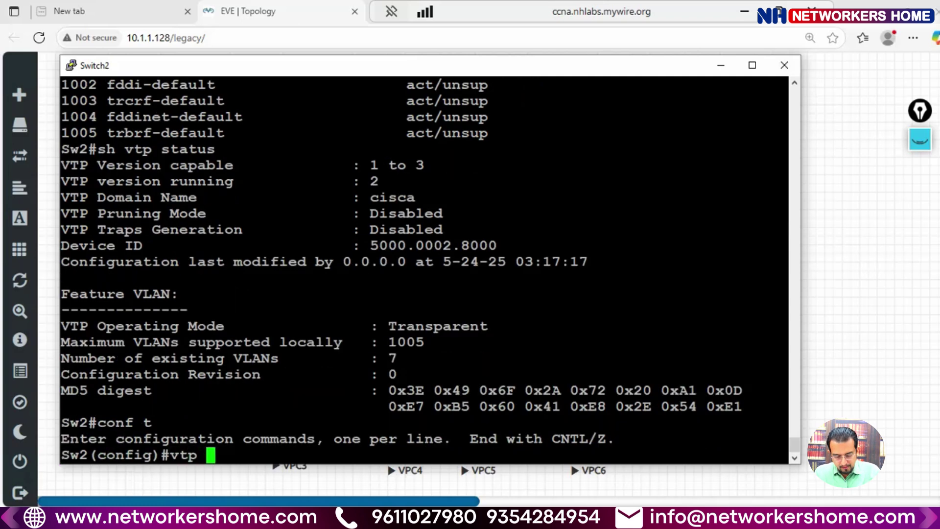
pyautogui.write('mode ')
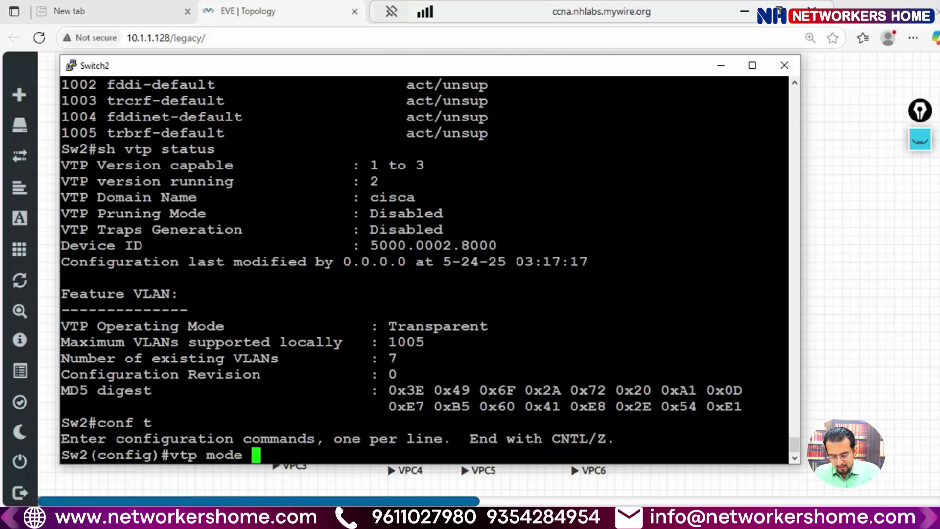
pyautogui.write('clie')
pyautogui.press('BackSpace')
pyautogui.press('BackSpace')
pyautogui.press('BackSpace')
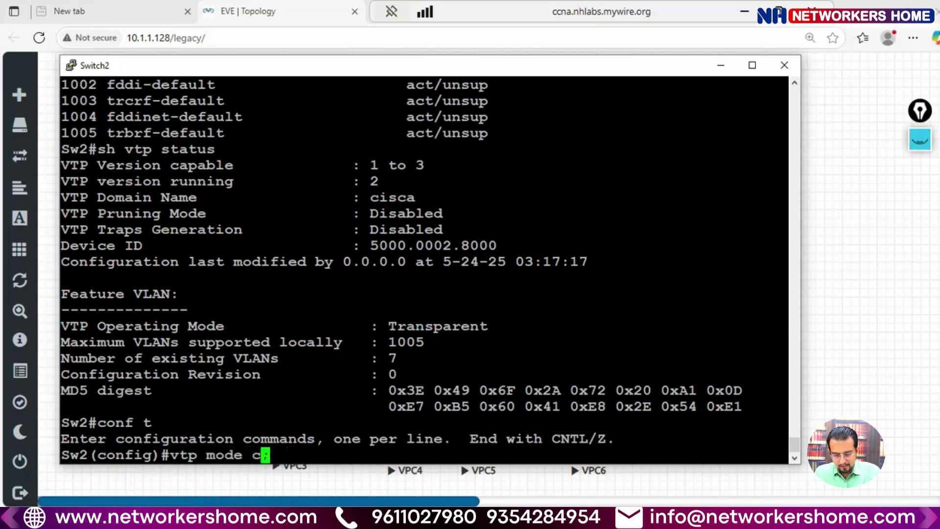
pyautogui.write('li')
pyautogui.press('Tab')
pyautogui.press('Return')
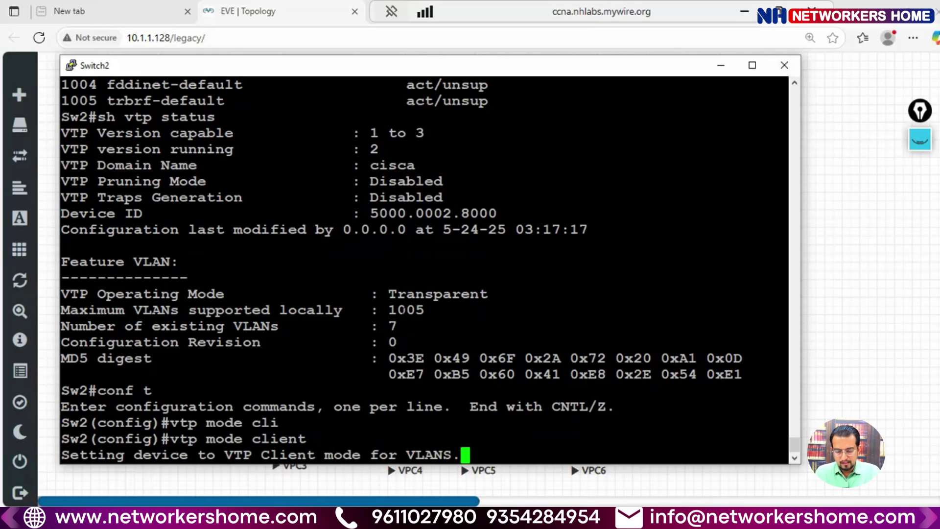
pyautogui.press('Return')
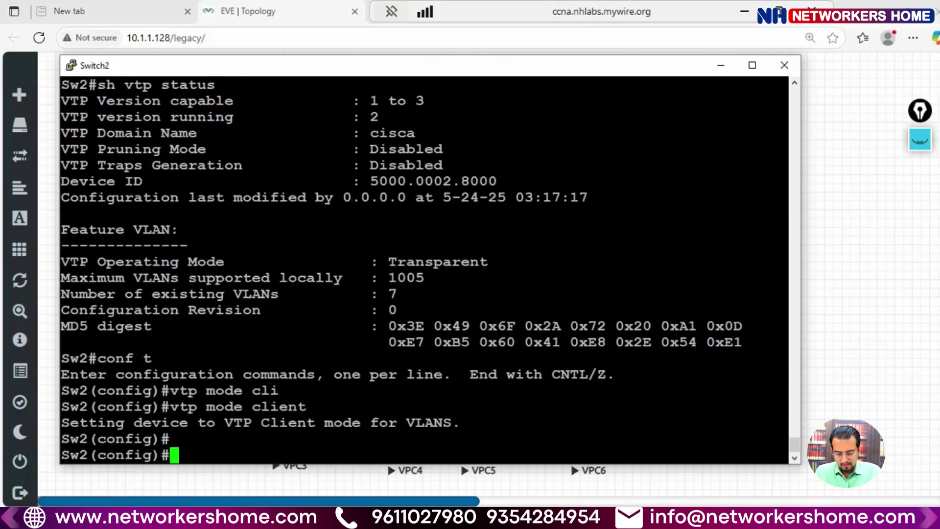
# Step: Set Switch2's VTP domain name to cisco, matching Switch1's domain
pyautogui.write('vtp ')
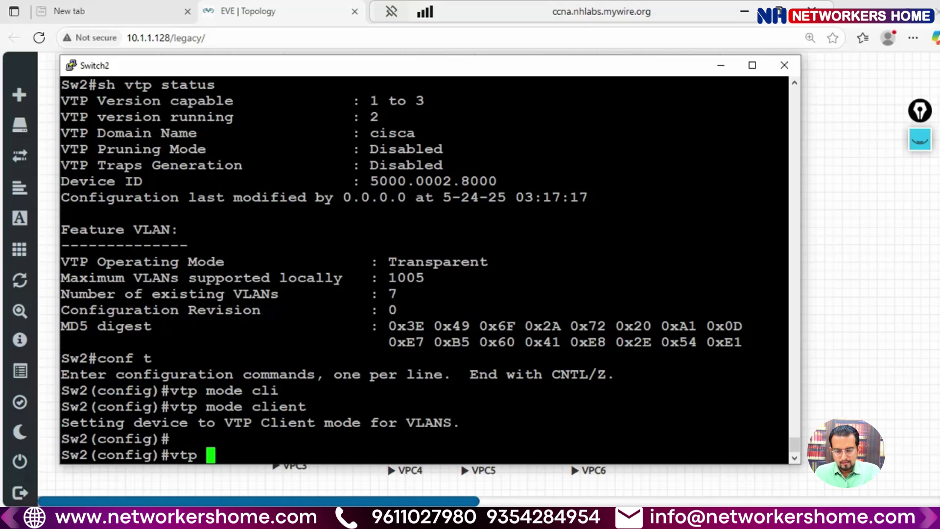
pyautogui.write('dom')
pyautogui.press('Tab')
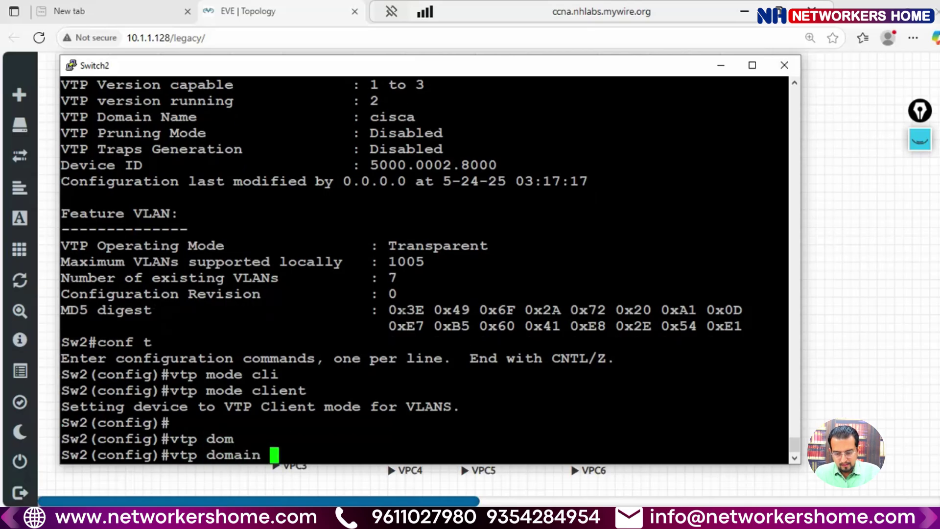
pyautogui.write('Cis')
pyautogui.press('BackSpace')
pyautogui.press('BackSpace')
pyautogui.press('BackSpace')
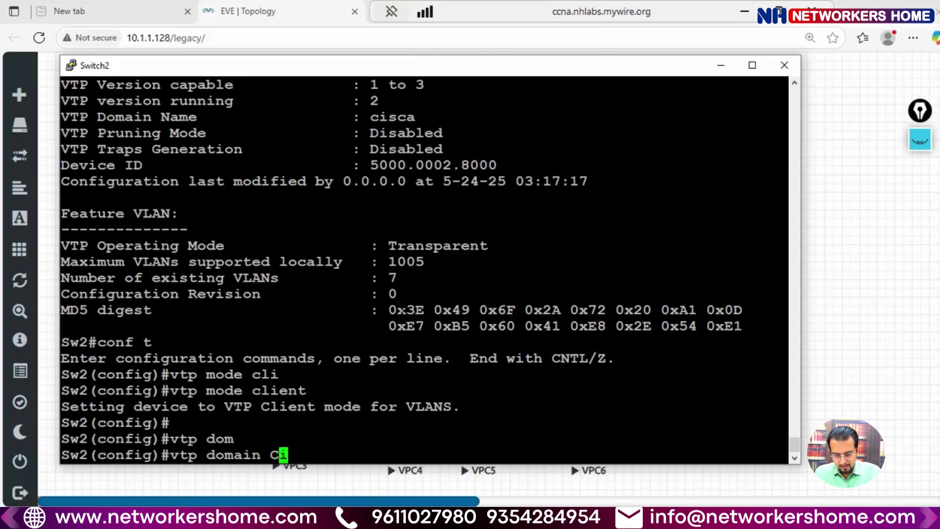
pyautogui.write('cisco')
pyautogui.press('Return')
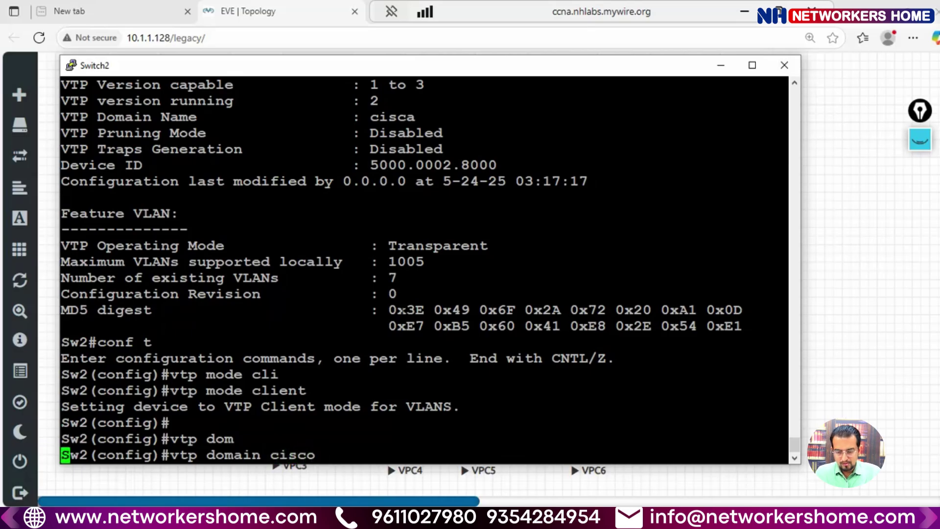
# Step: Apply the vtp domain cisco command in Switch2's global configuration mode
pyautogui.press('Return')
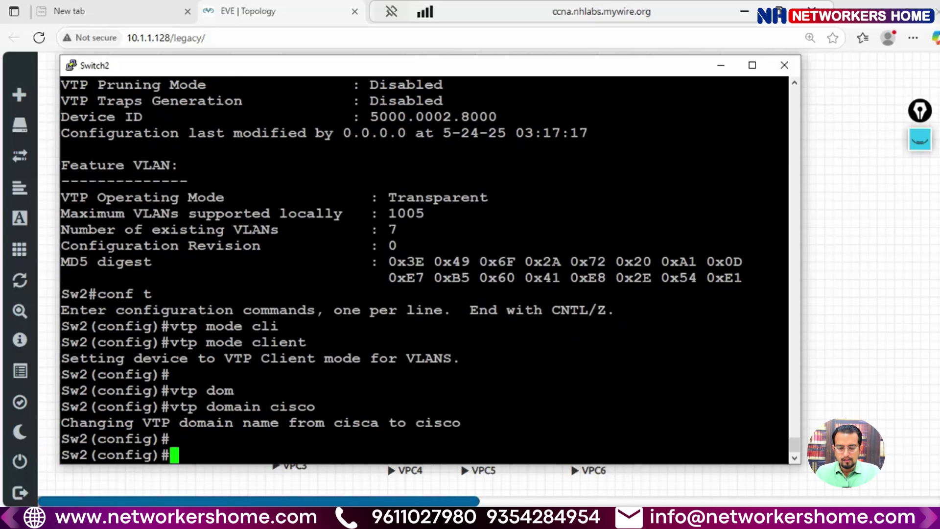
pyautogui.press('Return')
pyautogui.press('Return')
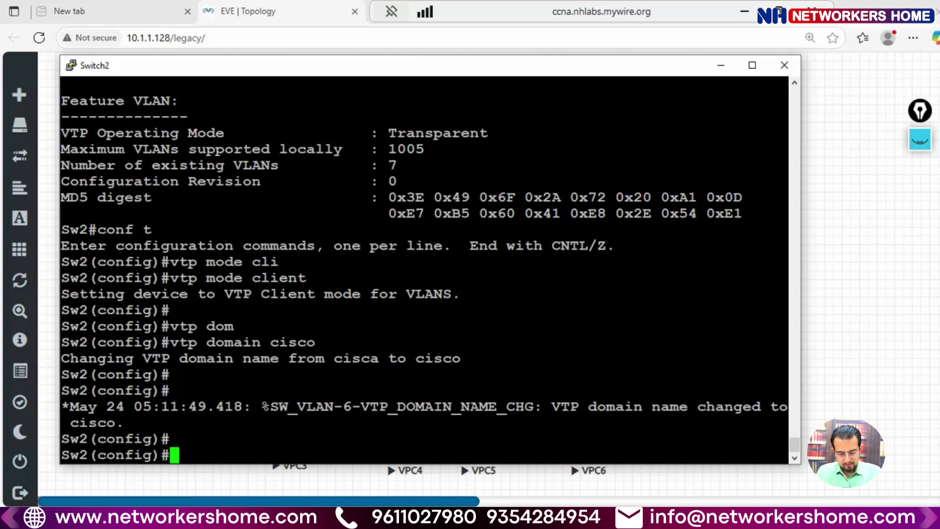
# Step: Switch to the Switch1 console and display its VLAN table with sh vlan brief
pyautogui.click(543, 478)
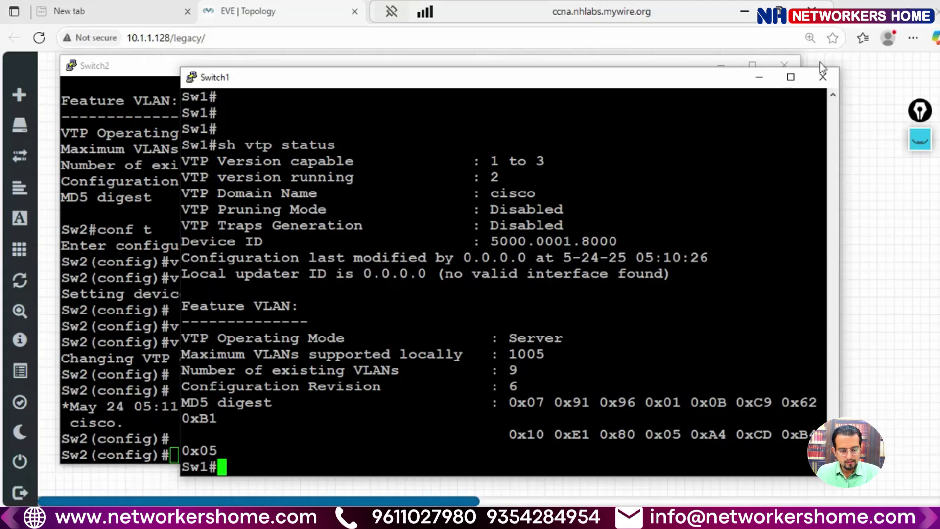
pyautogui.click(791, 77)
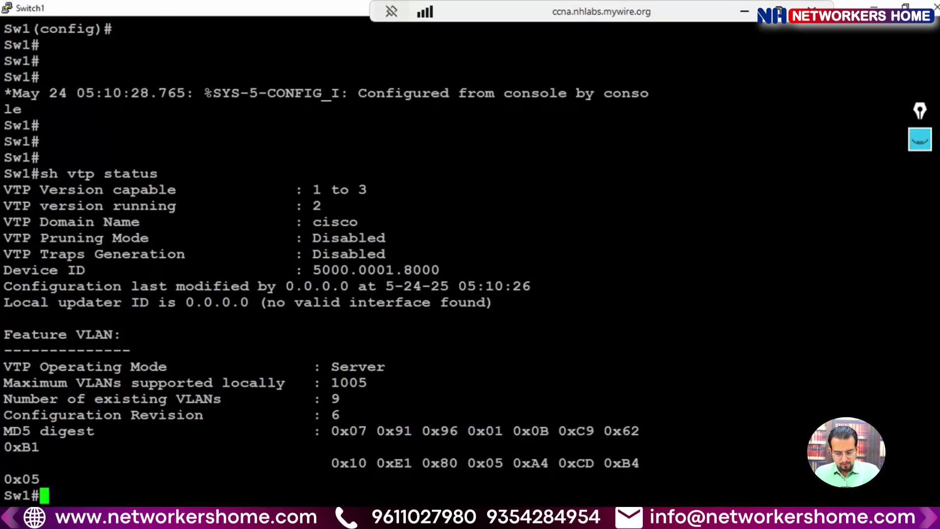
pyautogui.press('Return')
pyautogui.press('Return')
pyautogui.press('Return')
pyautogui.write('sh vlan brief')
pyautogui.press('Return')
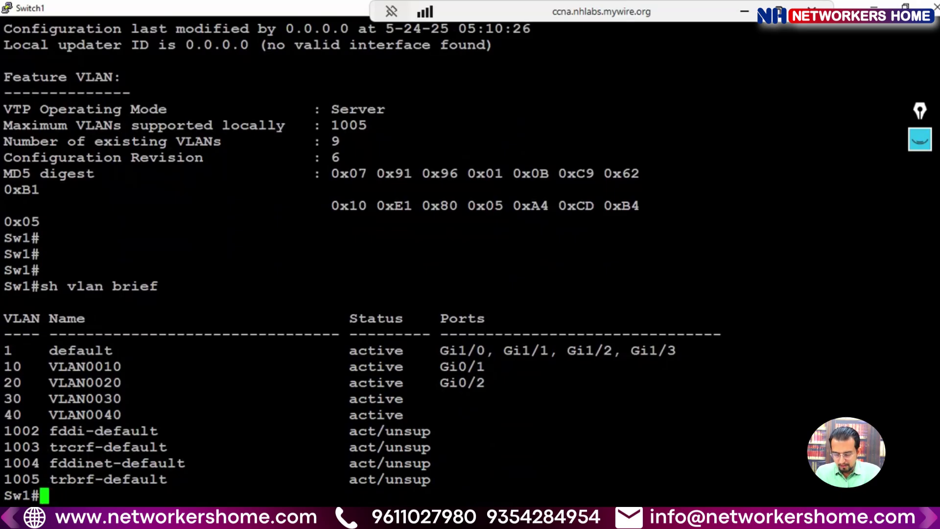
# Step: Enter global configuration mode on Switch1, create VLAN 50 and exit its VLAN configuration mode
pyautogui.write('conf t')
pyautogui.press('Return')
pyautogui.write('vl')
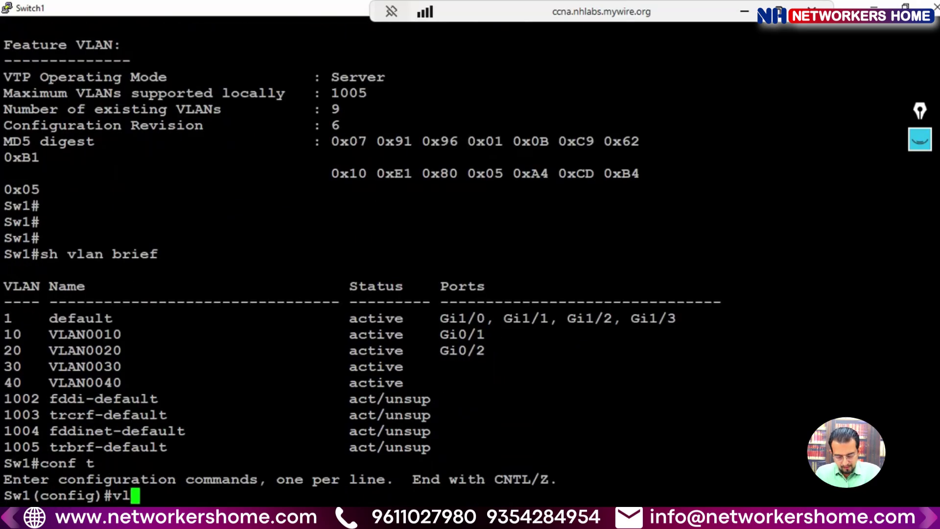
pyautogui.write('an 50')
pyautogui.press('Return')
pyautogui.write('exit')
pyautogui.press('Return')
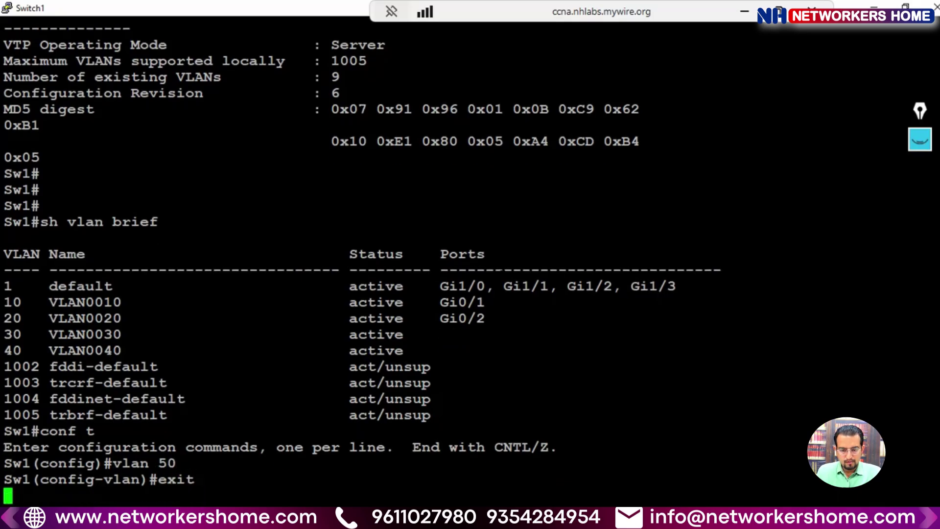
# Step: Display Switch2's VLAN table with do sh vlan brief to check whether VLAN 50 has propagated
pyautogui.click(632, 492)
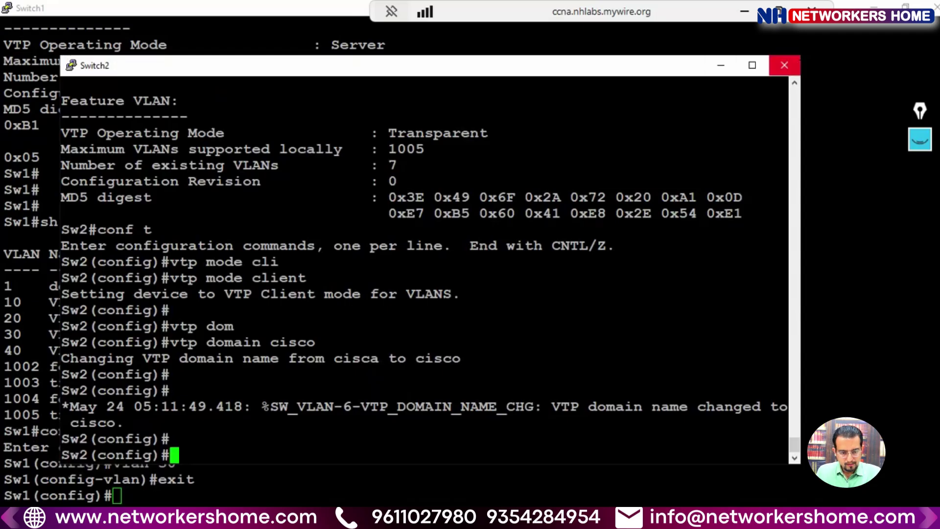
pyautogui.click(753, 65)
pyautogui.write('do sh vlan brief')
pyautogui.press('Return')
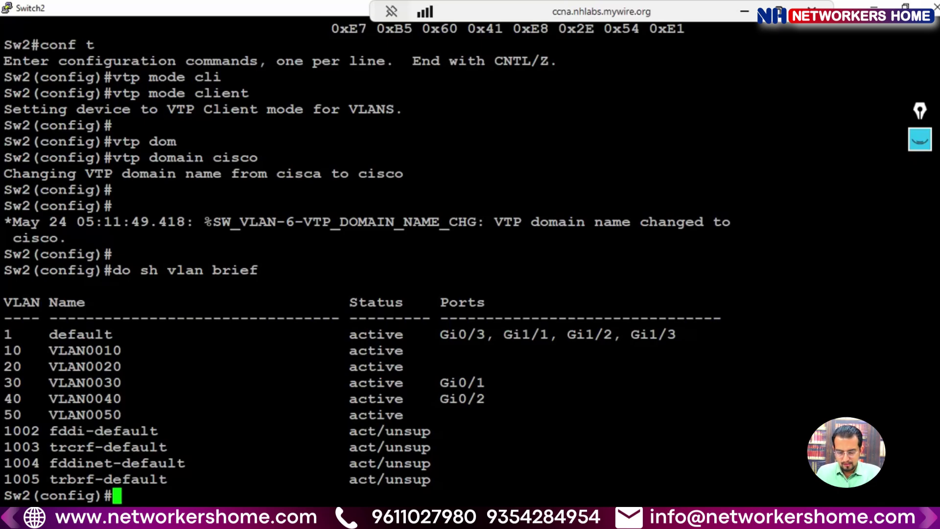
# Step: Redisplay Switch1's VLAN table with do sh vlan brief and compare its VLANs 10 to 50 with Switch2's table
pyautogui.hotkey('alt', 'Tab')
pyautogui.hotkey('alt', 'Tab')
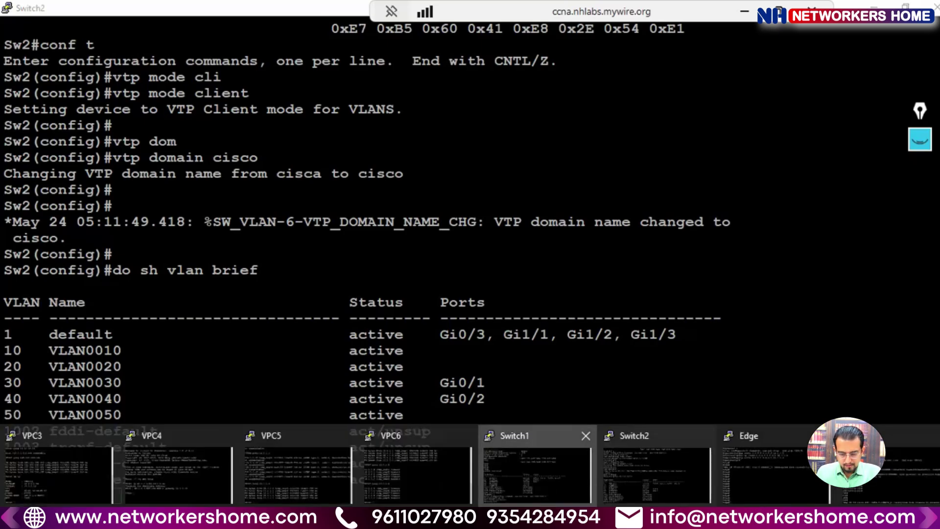
pyautogui.moveTo(40, 302); pyautogui.dragTo(404, 350)
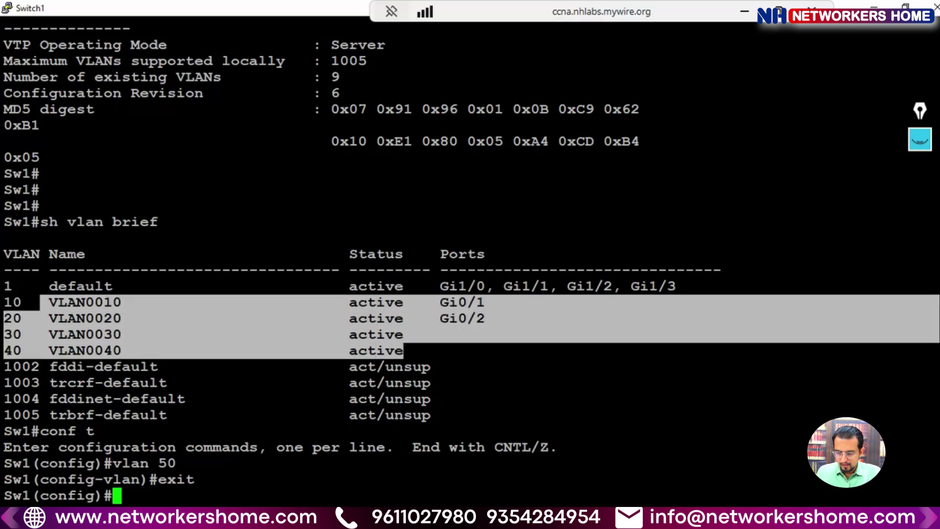
pyautogui.hotkey('alt', 'Tab')
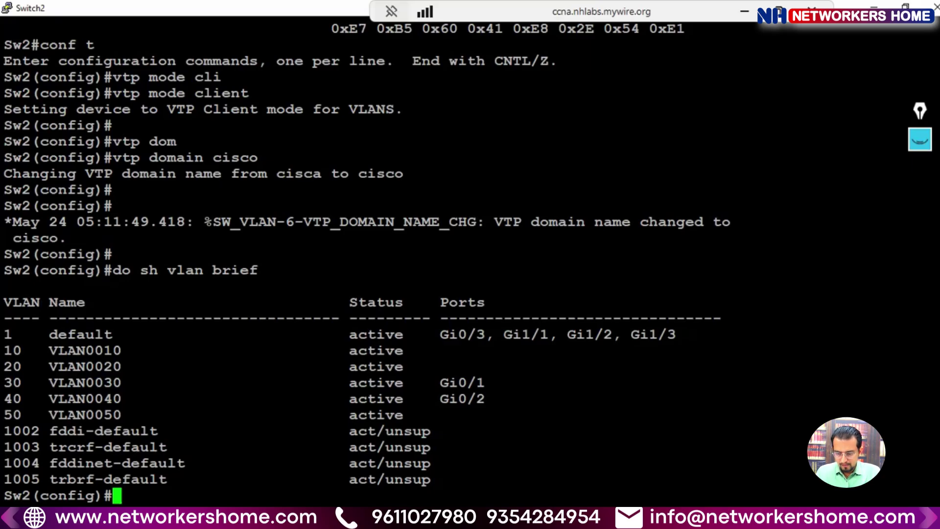
pyautogui.hotkey('alt', 'Tab')
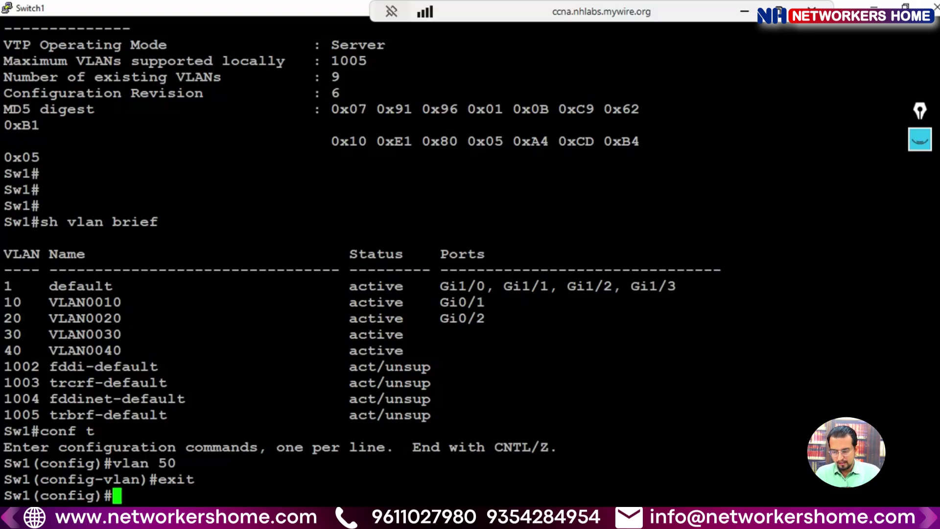
pyautogui.write('do sh vlan brief')
pyautogui.press('Return')
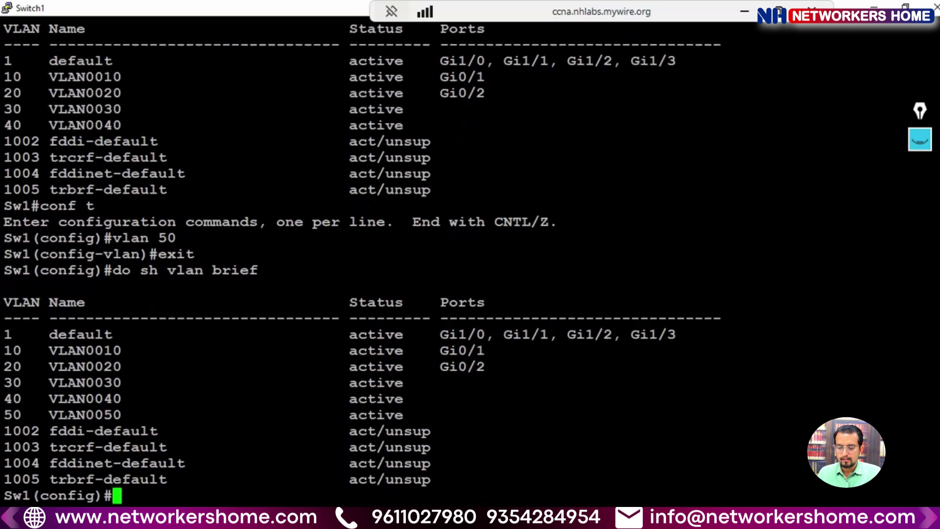
pyautogui.moveTo(40, 350); pyautogui.dragTo(435, 410)
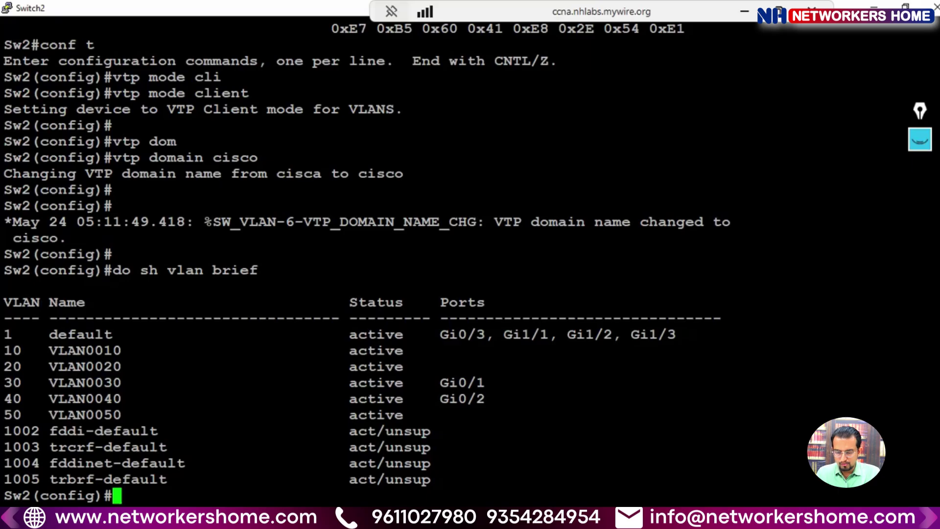
pyautogui.moveTo(40, 350); pyautogui.dragTo(485, 411)
pyautogui.click(333, 404)
# Step: Delete VLAN 50 from Switch1 with no vlan 50
pyautogui.moveTo(470, 520)
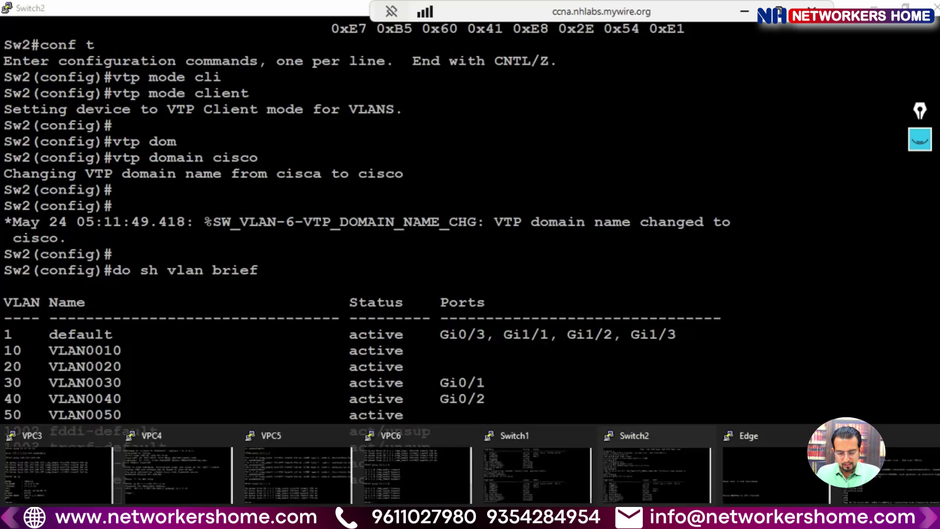
pyautogui.click(530, 494)
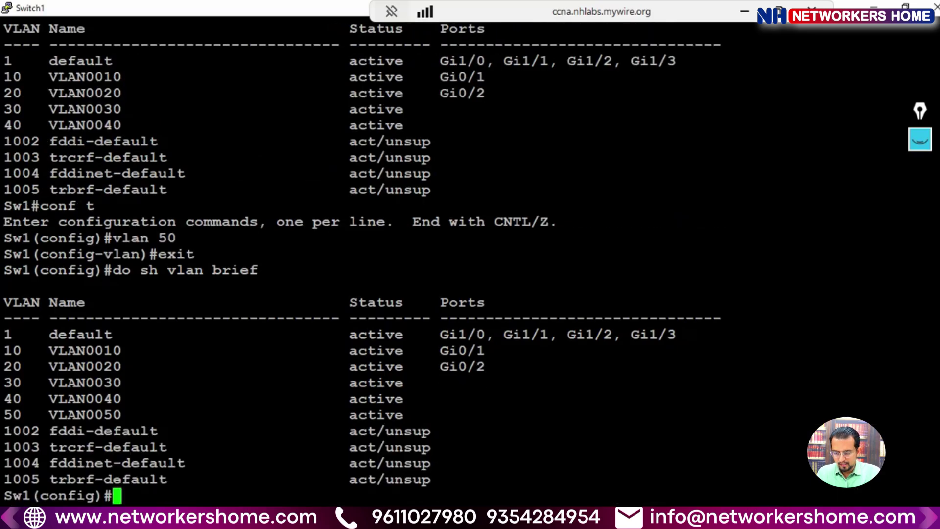
pyautogui.write('no vla')
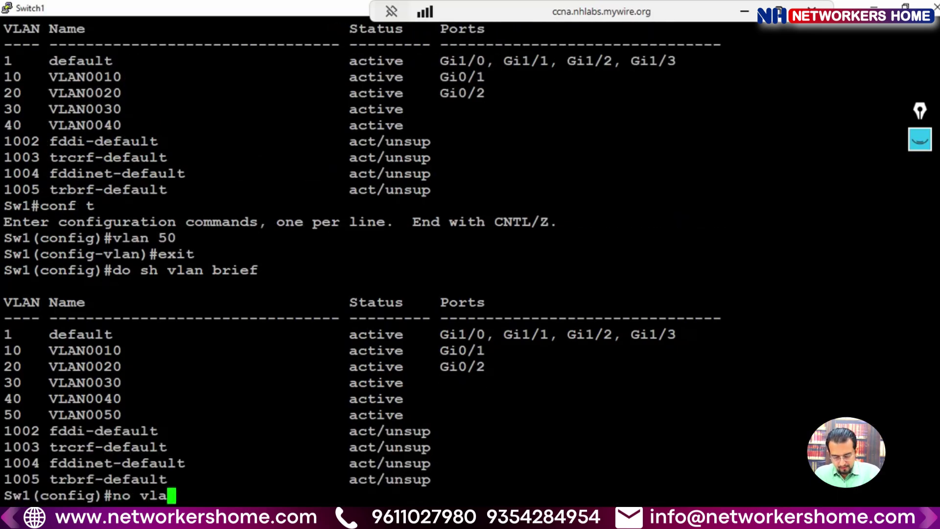
pyautogui.write('n 50')
pyautogui.press('Return')
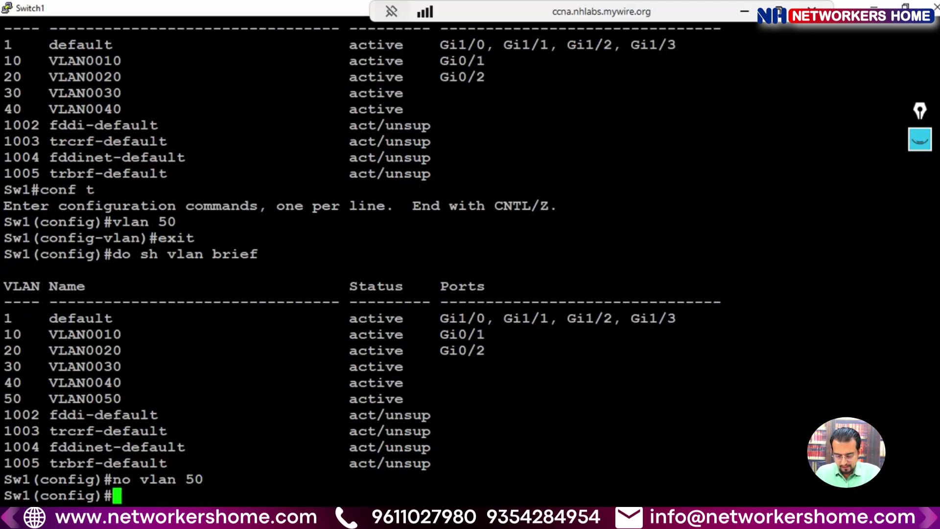
# Step: List Switch1's VLANs with do sh vlan brief and check the entries for VLANs 10 to 40
pyautogui.write('do s')
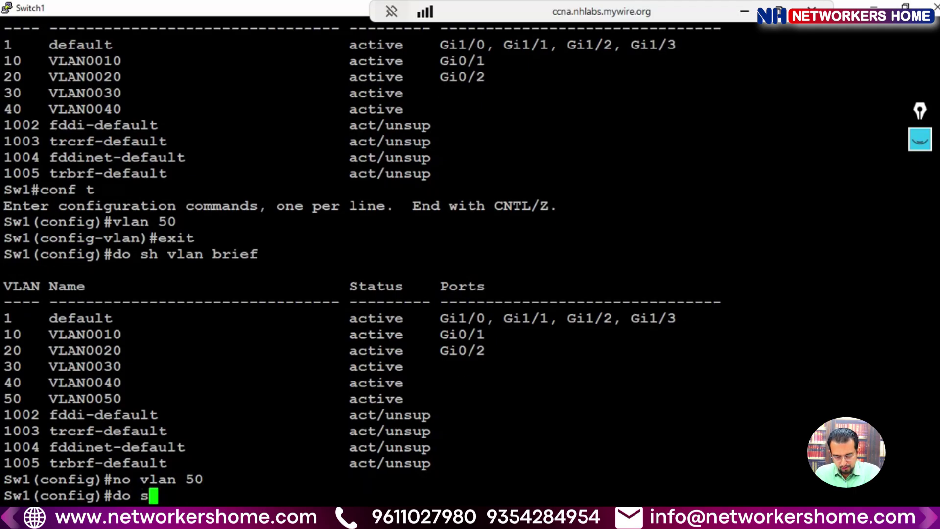
pyautogui.write('h vlan brief')
pyautogui.press('Return')
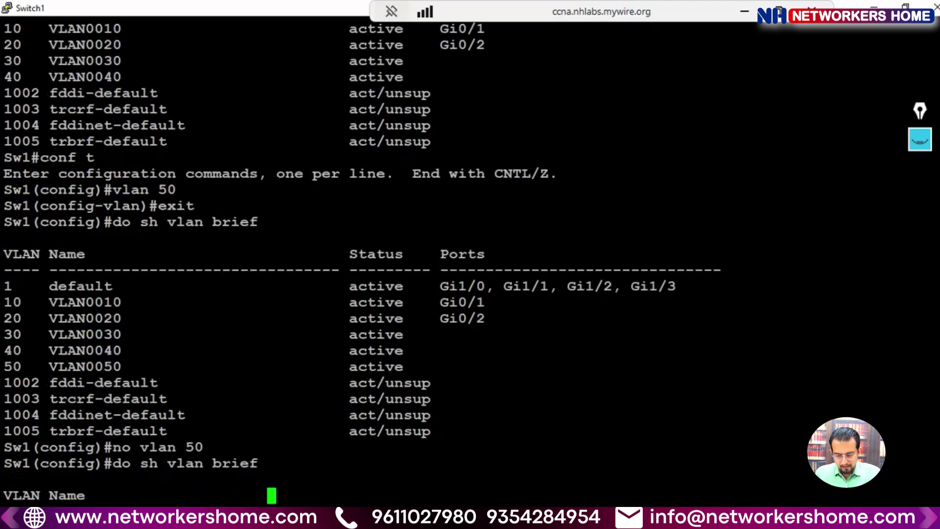
pyautogui.moveTo(57, 366); pyautogui.dragTo(502, 409)
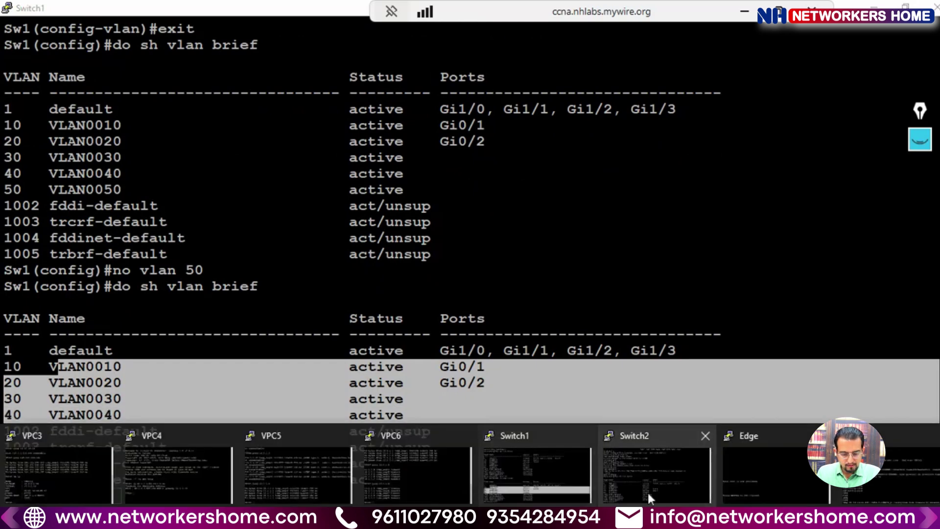
# Step: List Switch2's VLANs with do sh vlan brief to check that VLAN 50's deletion has propagated
pyautogui.click(648, 493)
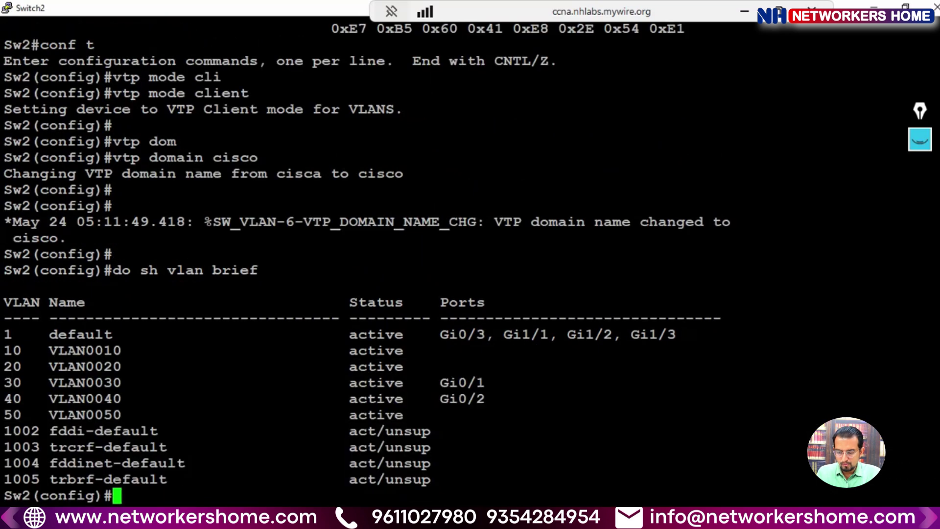
pyautogui.write('do sh ')
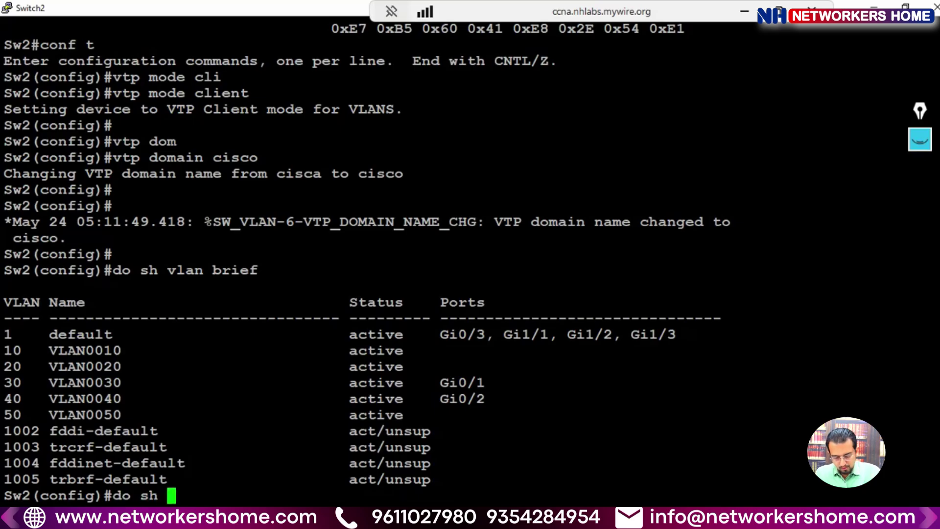
pyautogui.write('vlan brief')
pyautogui.press('Return')
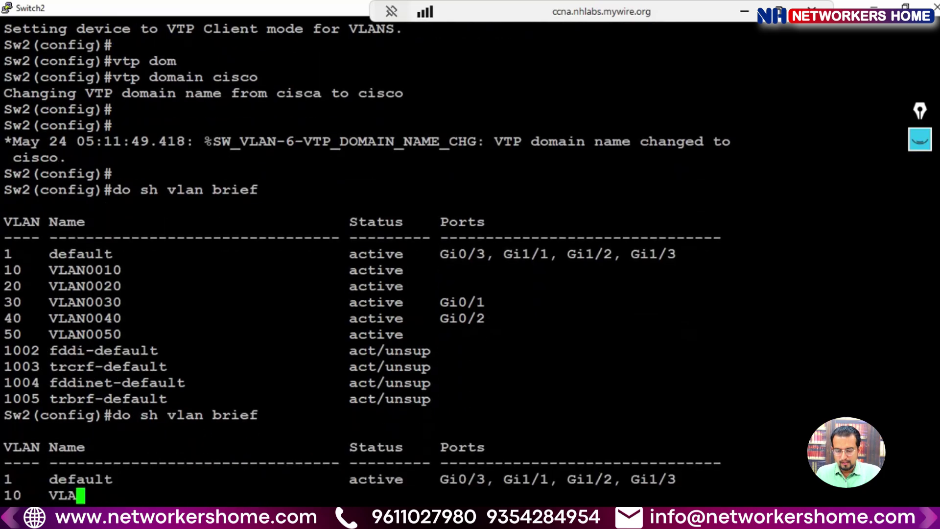
pyautogui.moveTo(49, 367); pyautogui.dragTo(501, 411)
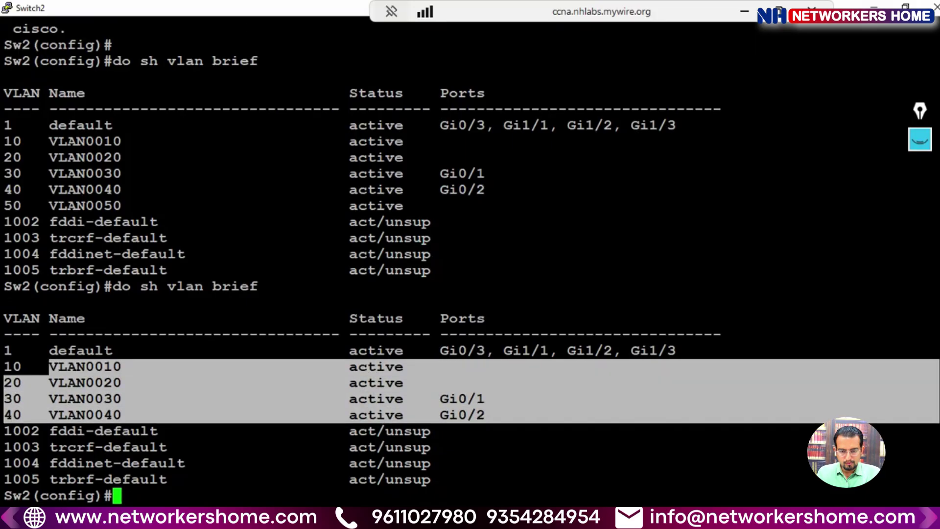
# Step: Return to the EVE topology and examine the links between the Edge router and the switches
pyautogui.click(462, 517)
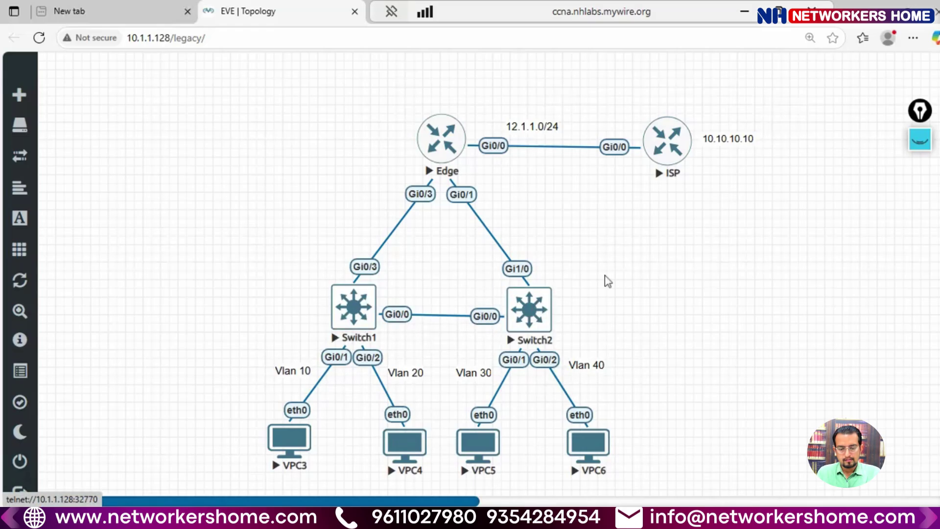
pyautogui.click(539, 313)
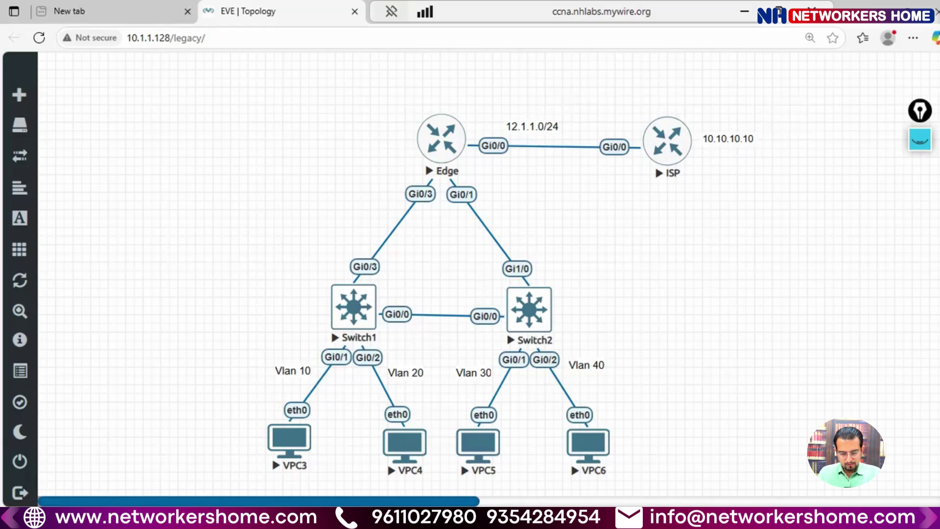
pyautogui.moveTo(559, 520)
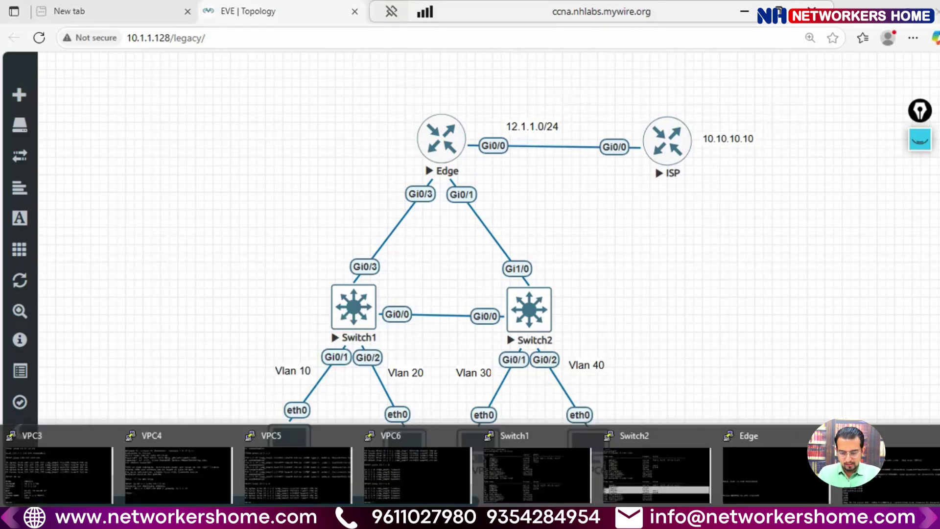
pyautogui.click(57, 490)
pyautogui.click(831, 347)
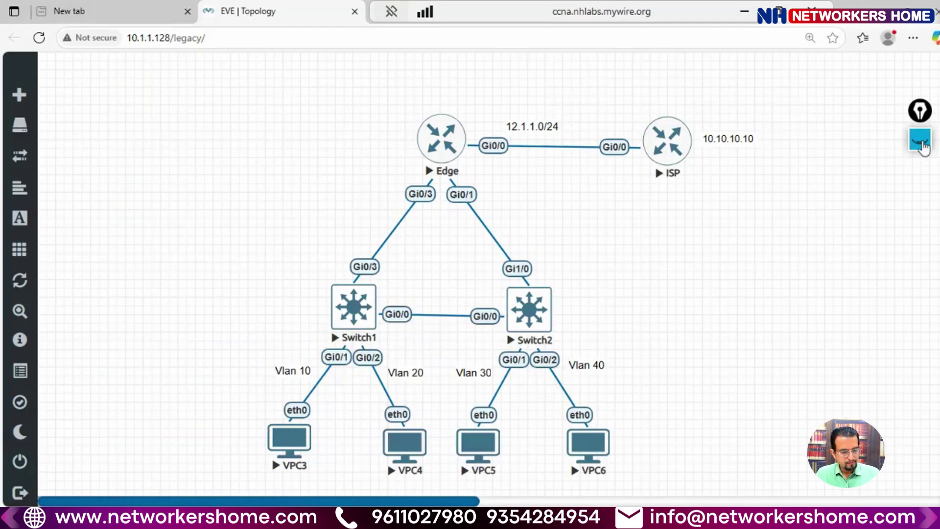
# Step: Turn on the screen annotation pen and draw arrows pointing at Edge's Gi0/3 and Gi0/1 interfaces
pyautogui.click(920, 141)
pyautogui.click(921, 202)
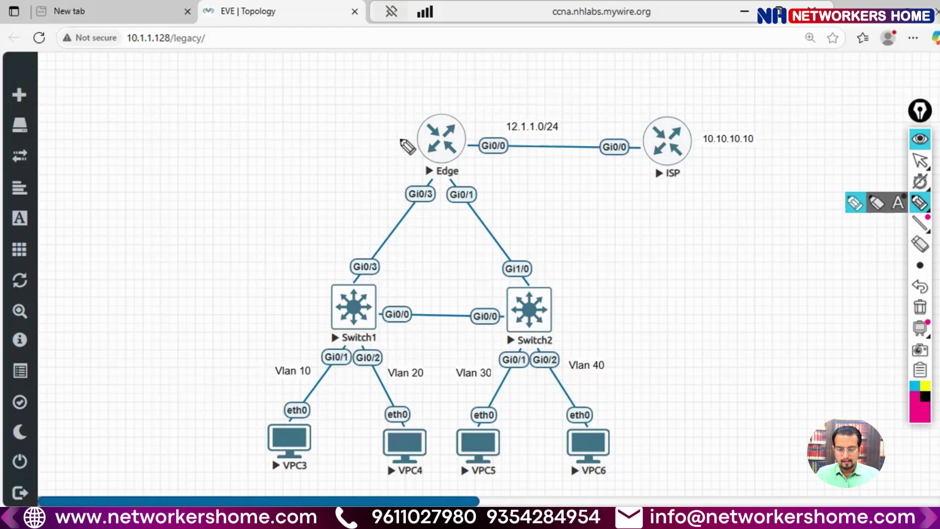
pyautogui.moveTo(336, 197); pyautogui.dragTo(400, 197)
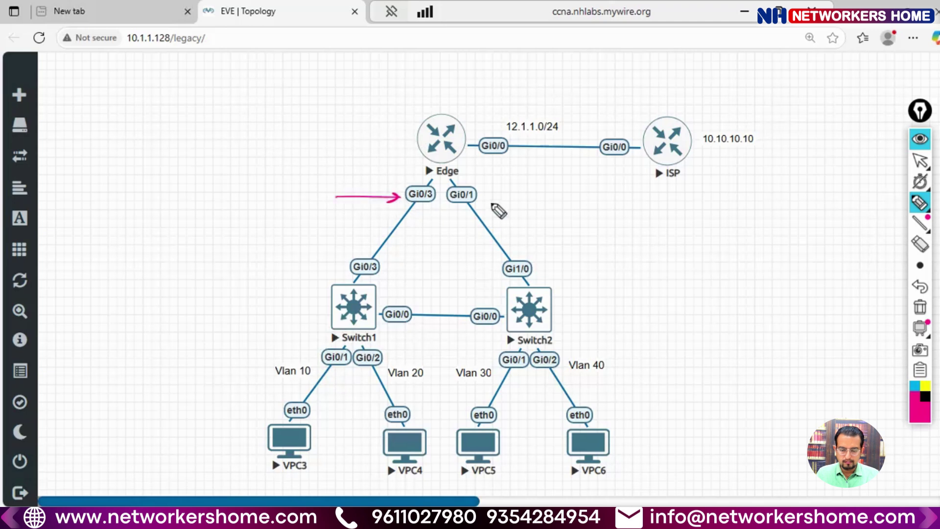
pyautogui.moveTo(489, 194); pyautogui.dragTo(510, 203)
# Step: Handwrite "Sub interfaces" beside the Gi0/3 arrow, underline it twice, and circle Edge's Gi0/3 and Gi0/1
pyautogui.moveTo(194, 191)
pyautogui.mouseDown()
pyautogui.moveTo(181, 209)
pyautogui.moveTo(216, 199)
pyautogui.moveTo(216, 210)
pyautogui.moveTo(283, 203)
pyautogui.moveTo(290, 228)
pyautogui.moveTo(298, 202)
pyautogui.moveTo(342, 191)
pyautogui.mouseUp()
pyautogui.moveTo(249, 195); pyautogui.dragTo(265, 193)
pyautogui.moveTo(209, 242); pyautogui.dragTo(337, 224)
pyautogui.moveTo(187, 244); pyautogui.dragTo(332, 231)
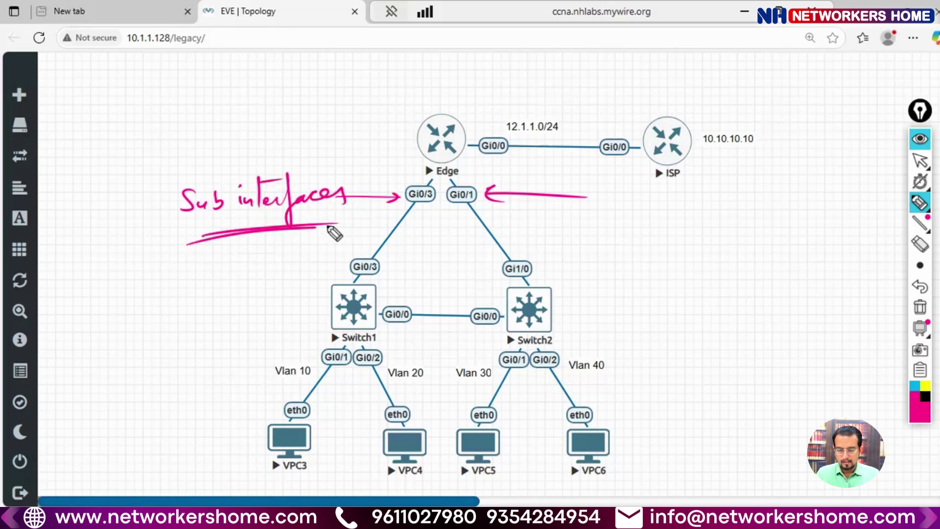
pyautogui.moveTo(441, 185); pyautogui.dragTo(422, 188)
pyautogui.moveTo(483, 188)
pyautogui.mouseDown()
pyautogui.moveTo(447, 191)
pyautogui.moveTo(448, 212)
pyautogui.mouseUp()
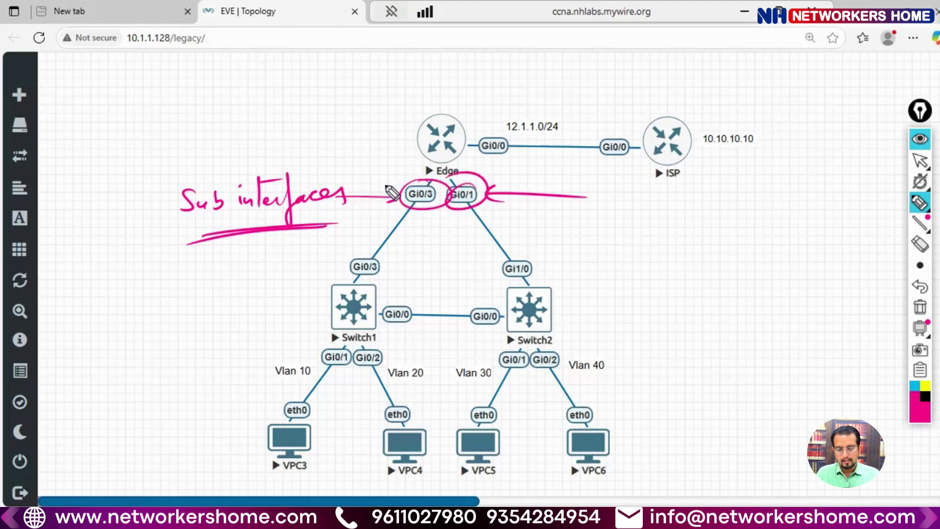
# Step: Handwrite "VLAN 10,20" above the Sub interfaces note and "VLAN 30,40" at the Gi0/1 arrow, underlining the latter twice
pyautogui.moveTo(207, 141); pyautogui.dragTo(241, 154)
pyautogui.moveTo(241, 155); pyautogui.dragTo(260, 146)
pyautogui.moveTo(261, 140)
pyautogui.mouseDown()
pyautogui.moveTo(308, 153)
pyautogui.moveTo(342, 141)
pyautogui.mouseUp()
pyautogui.moveTo(586, 191); pyautogui.dragTo(631, 201)
pyautogui.moveTo(672, 206)
pyautogui.mouseDown()
pyautogui.moveTo(725, 197)
pyautogui.moveTo(611, 224)
pyautogui.moveTo(725, 231)
pyautogui.mouseUp()
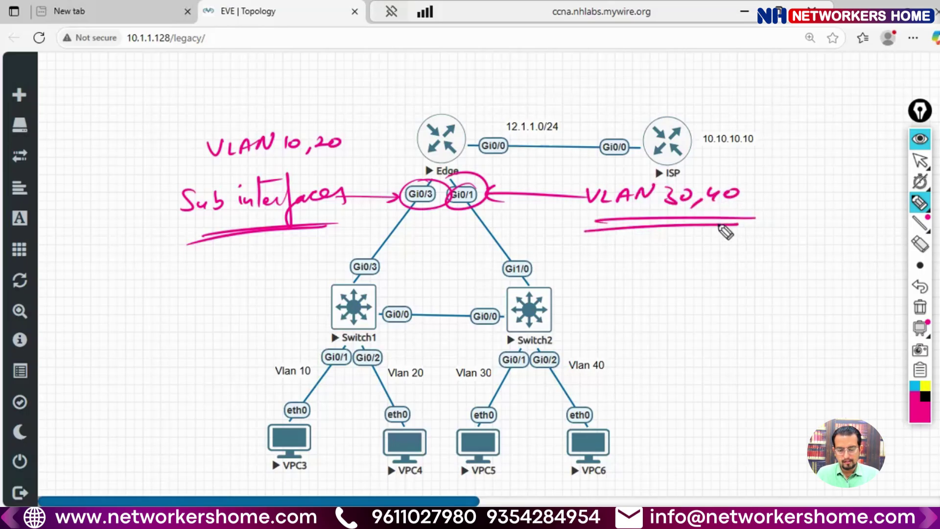
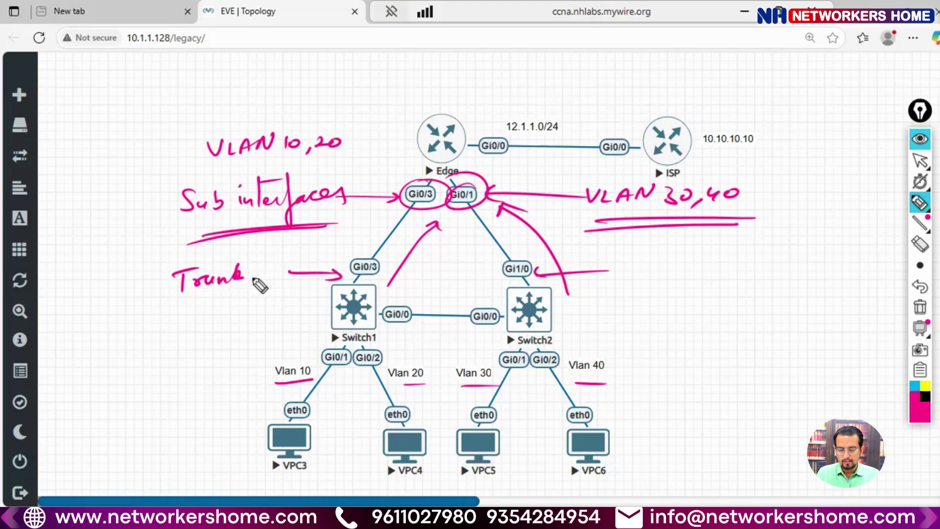
# Step: Finish the handwritten "Trunk port" note beside Switch1's Gi0/3, and write "Trunk port" beside Switch2's Gi1/0 with "port" underlined twice
pyautogui.moveTo(196, 294)
pyautogui.mouseDown()
pyautogui.moveTo(210, 308)
pyautogui.moveTo(226, 308)
pyautogui.mouseUp()
pyautogui.moveTo(219, 299); pyautogui.dragTo(243, 296)
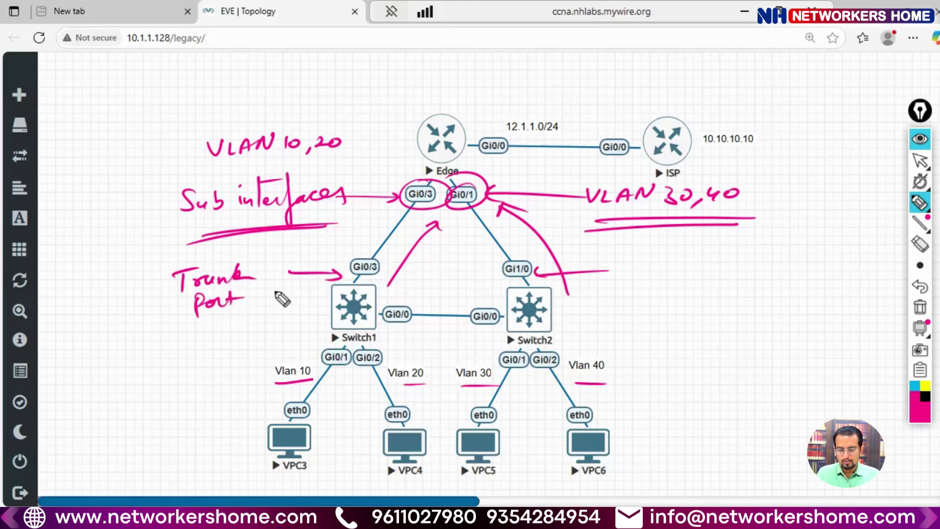
pyautogui.moveTo(616, 265); pyautogui.dragTo(629, 263)
pyautogui.moveTo(623, 264)
pyautogui.mouseDown()
pyautogui.moveTo(623, 282)
pyautogui.moveTo(641, 273)
pyautogui.moveTo(699, 281)
pyautogui.mouseUp()
pyautogui.moveTo(623, 299)
pyautogui.mouseDown()
pyautogui.moveTo(626, 325)
pyautogui.moveTo(657, 307)
pyautogui.mouseUp()
pyautogui.moveTo(655, 292)
pyautogui.mouseDown()
pyautogui.moveTo(659, 322)
pyautogui.moveTo(665, 302)
pyautogui.mouseUp()
pyautogui.moveTo(623, 324); pyautogui.dragTo(662, 322)
pyautogui.moveTo(615, 339); pyautogui.dragTo(669, 332)
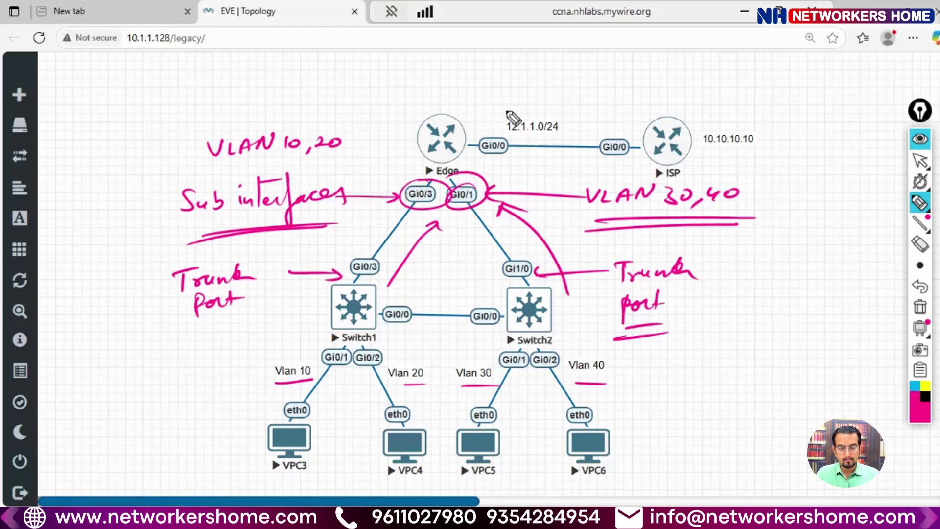
# Step: Draw arrows pointing at the Edge router and at ISP's link end, and underline the 12.1.1.0/24 and 10.10.10.10 labels
pyautogui.moveTo(521, 96)
pyautogui.mouseDown()
pyautogui.moveTo(464, 118)
pyautogui.moveTo(549, 138)
pyautogui.mouseUp()
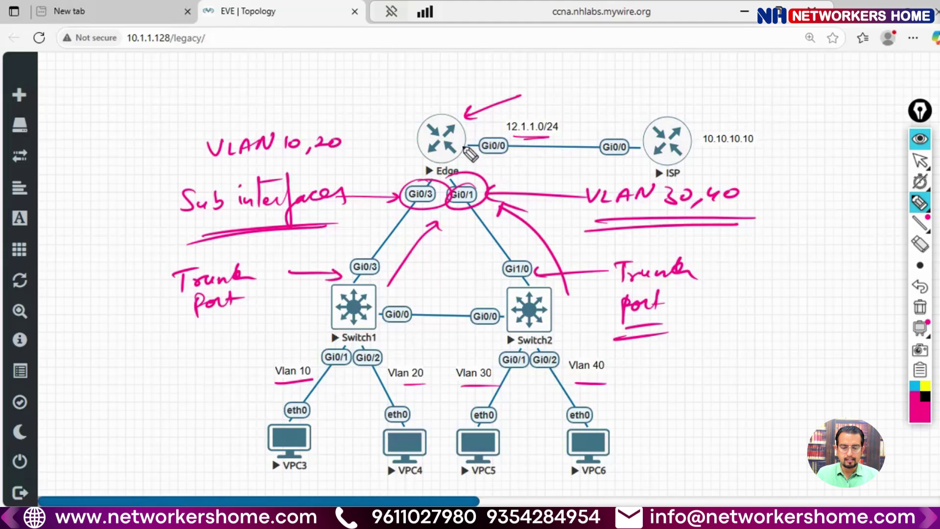
pyautogui.moveTo(629, 113)
pyautogui.mouseDown()
pyautogui.moveTo(636, 135)
pyautogui.moveTo(639, 125)
pyautogui.mouseUp()
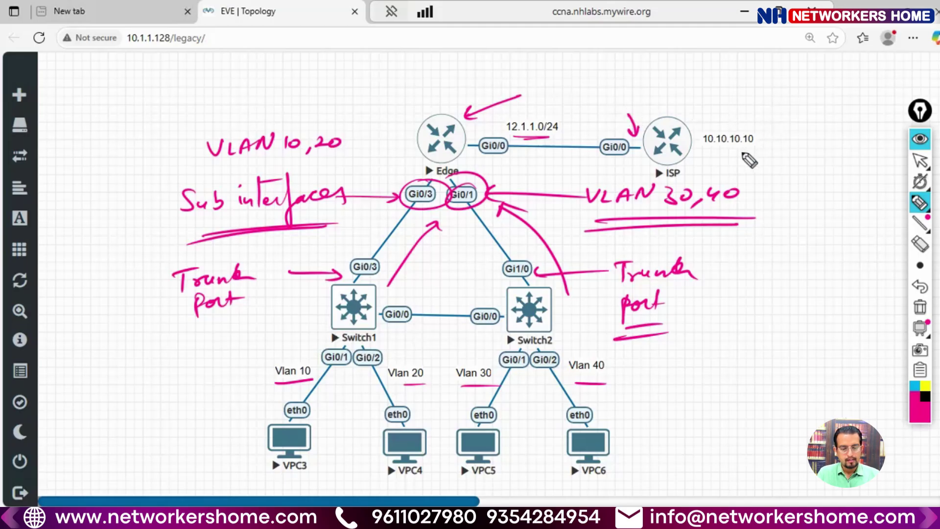
pyautogui.moveTo(758, 147); pyautogui.dragTo(705, 147)
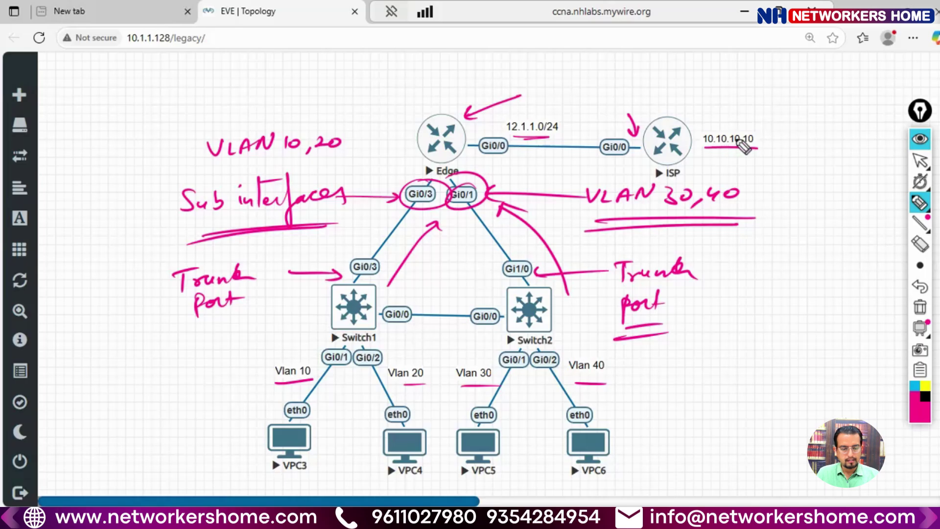
# Step: Turn off the annotation pen and erase all handwritten notes from the topology
pyautogui.click(921, 160)
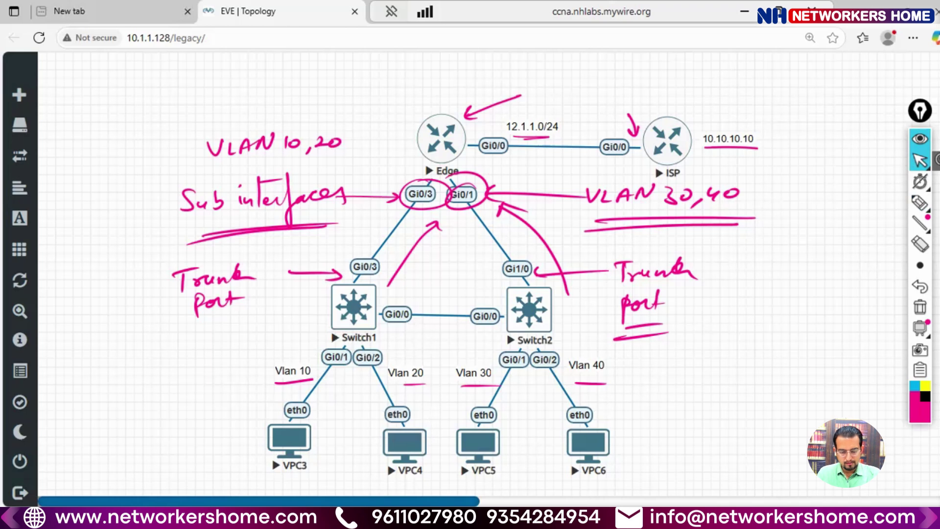
pyautogui.moveTo(530, 502)
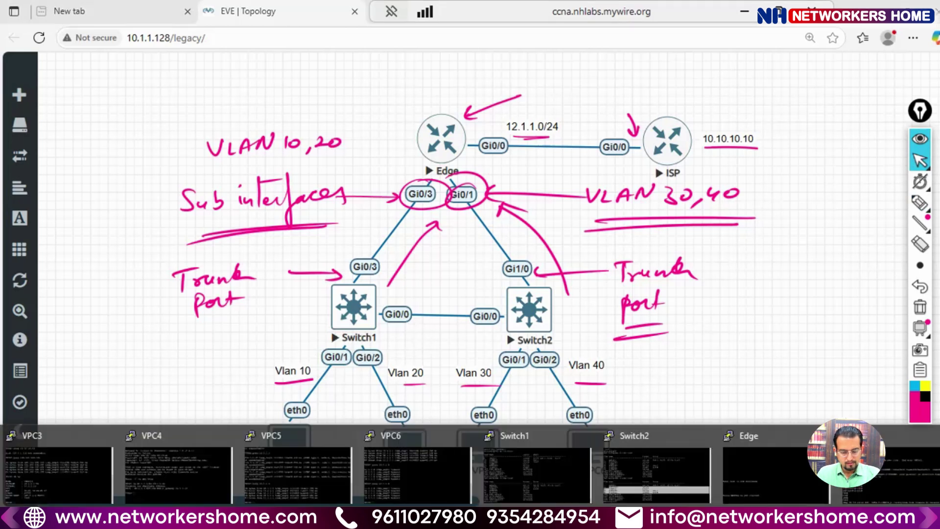
pyautogui.click(890, 455)
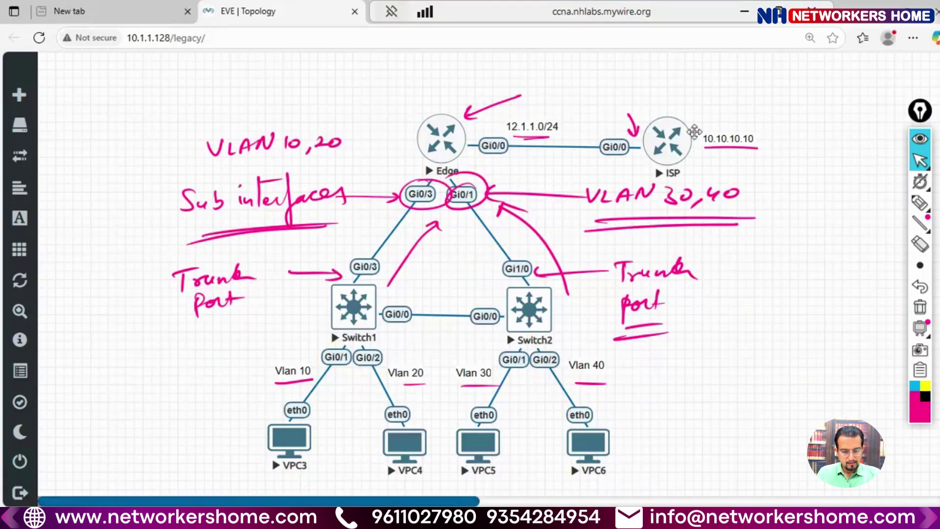
pyautogui.click(860, 438)
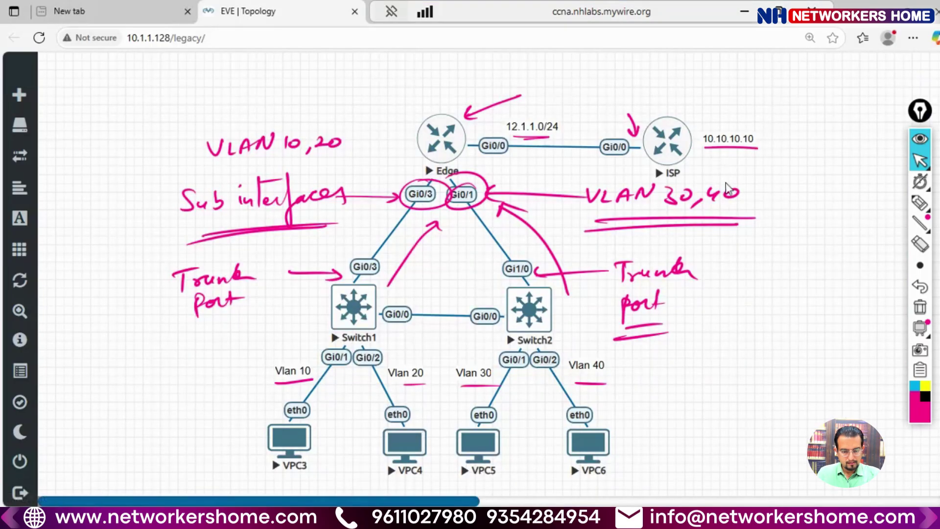
pyautogui.click(920, 307)
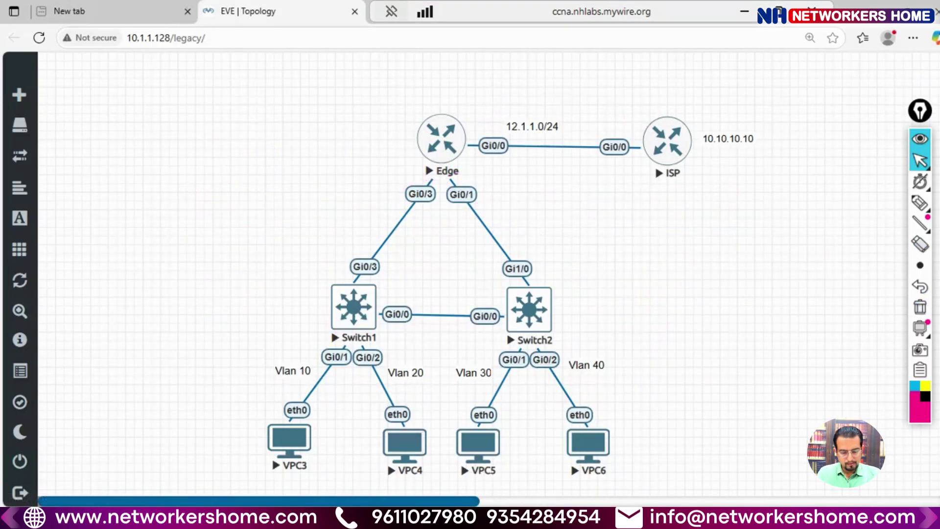
# Step: Switch to the ISP router's PuTTY console, wake the session and enter privileged mode with en
pyautogui.click(889, 456)
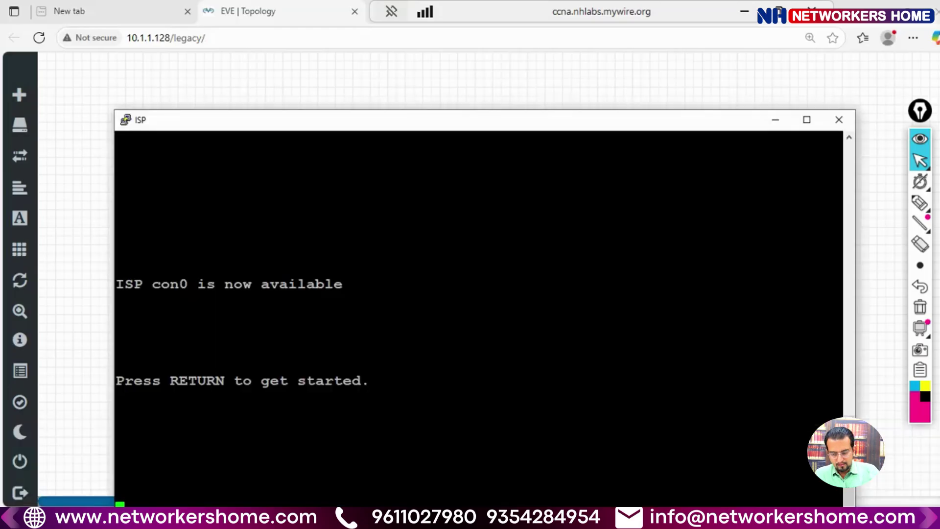
pyautogui.press('Return')
pyautogui.press('Return')
pyautogui.press('Return')
pyautogui.press('Return')
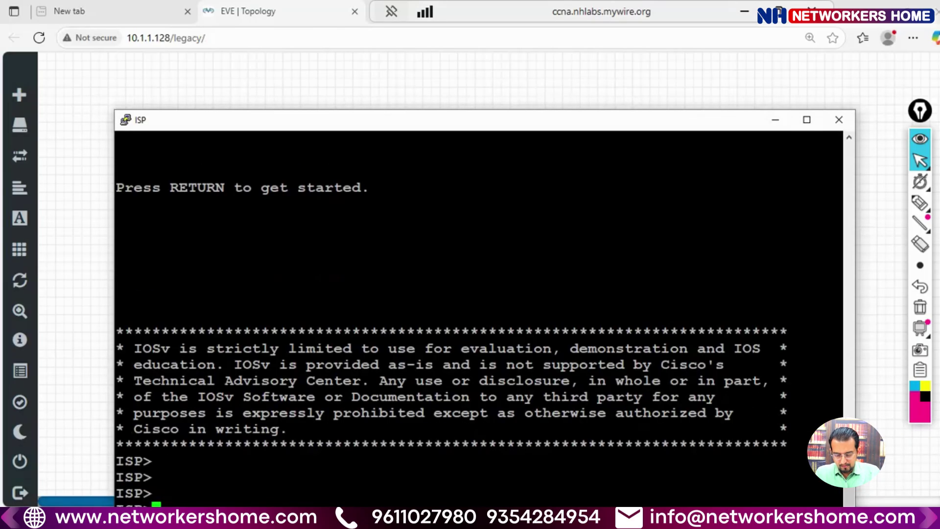
pyautogui.write('en')
pyautogui.press('Return')
pyautogui.press('Return')
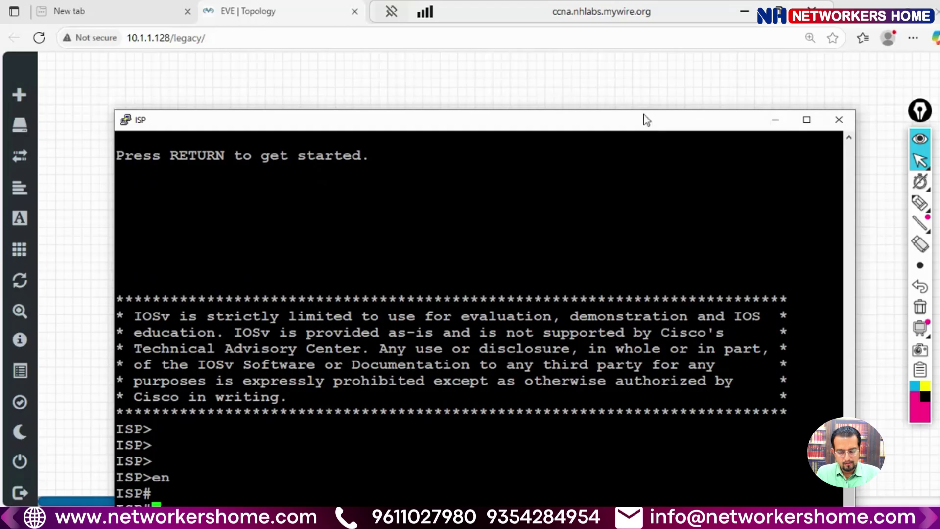
# Step: Bring the ISP console's prompt into view and list its interface addresses with sh ip int brief
pyautogui.moveTo(642, 120); pyautogui.dragTo(635, 98)
pyautogui.write('sh ip')
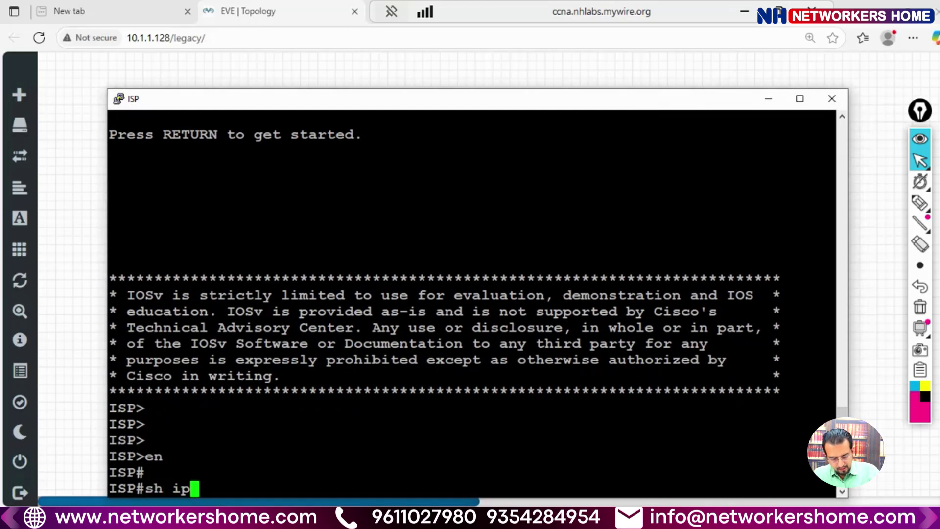
pyautogui.write(' int brief')
pyautogui.press('Return')
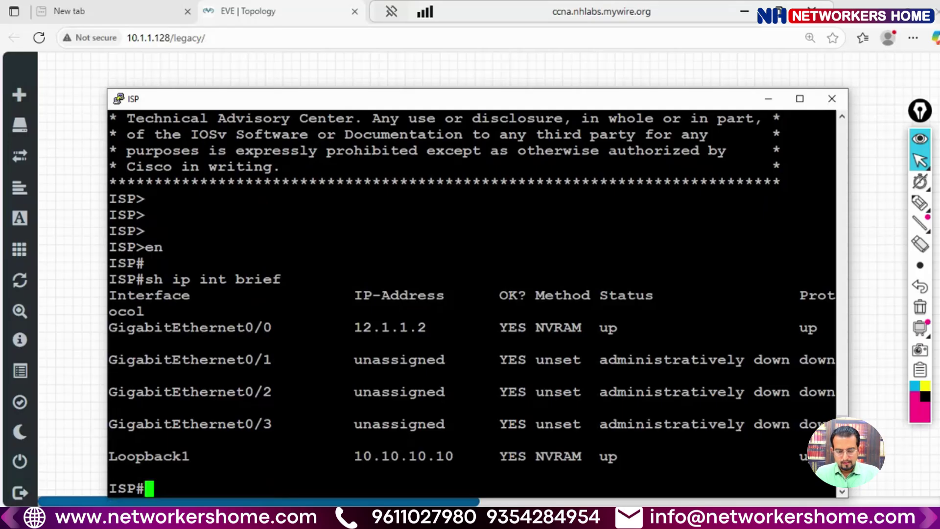
# Step: Enter configuration mode for loopback 1 on ISP and try to assign 100.100.100.100 with mask 255.2565.255.0
pyautogui.write('conf t')
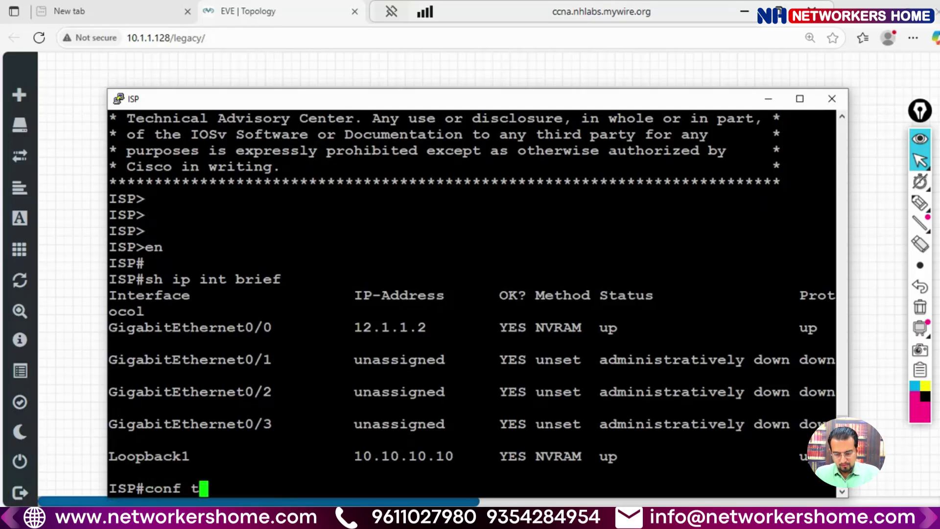
pyautogui.press('Return')
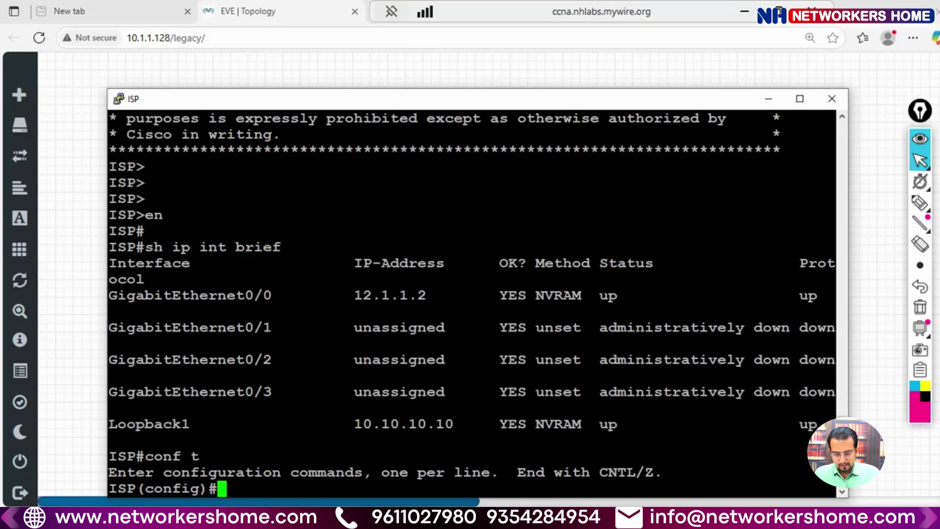
pyautogui.write('int lo 1')
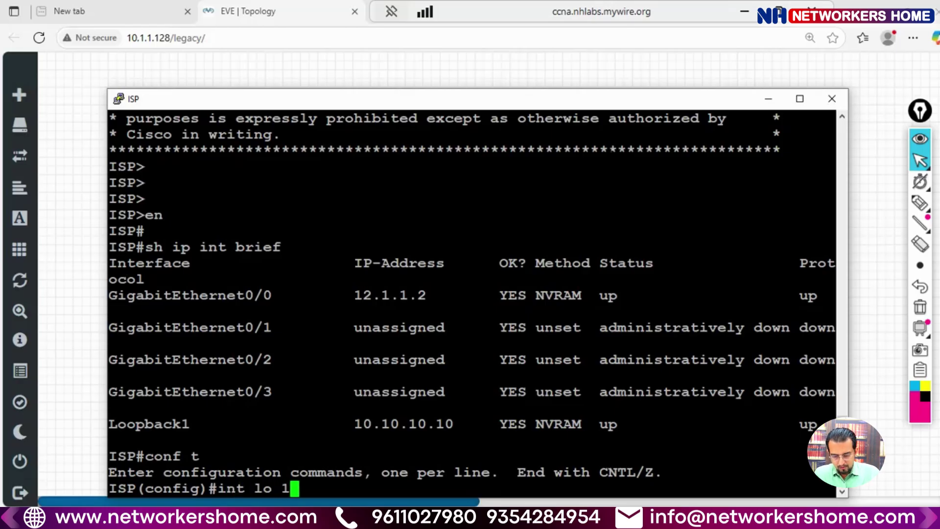
pyautogui.press('Return')
pyautogui.write('ip add ')
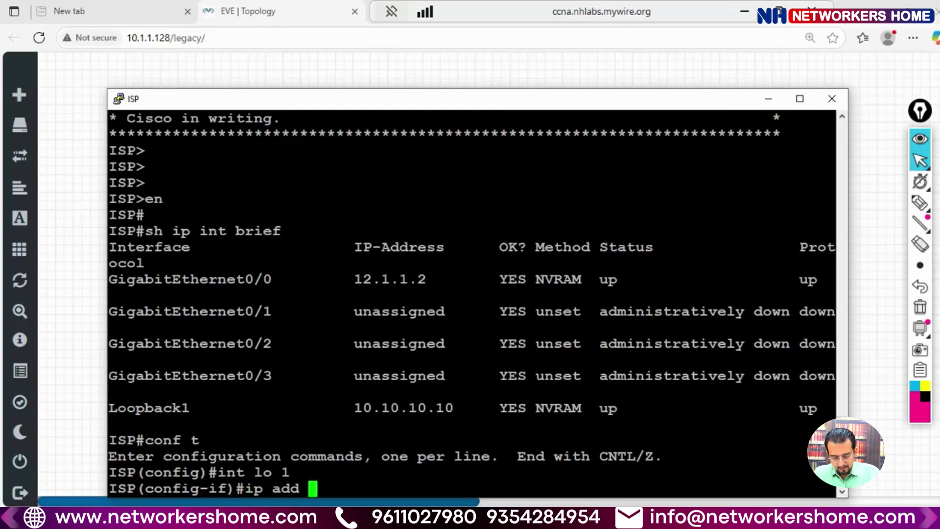
pyautogui.write('100.100.1')
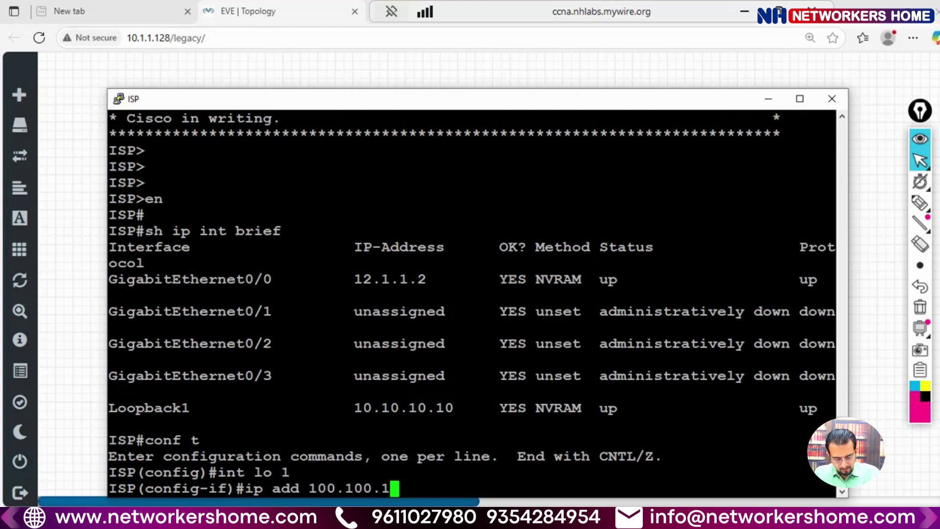
pyautogui.write('00.100 255.2565.255.0')
pyautogui.press('Return')
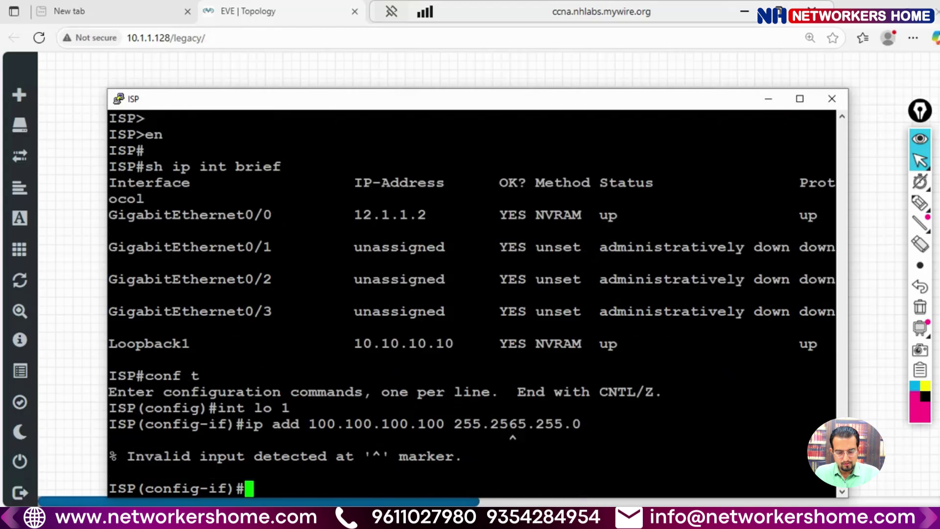
# Step: Correct the mask in the recalled command and assign loopback 1 the address 100.100.100.100 255.255.255.0
pyautogui.press('Up')
pyautogui.press('Left')
pyautogui.press('Left')
pyautogui.press('Left')
pyautogui.press('Left')
pyautogui.press('Left')
pyautogui.press('Left')
pyautogui.press('Left')
pyautogui.press('BackSpace')
pyautogui.press('Return')
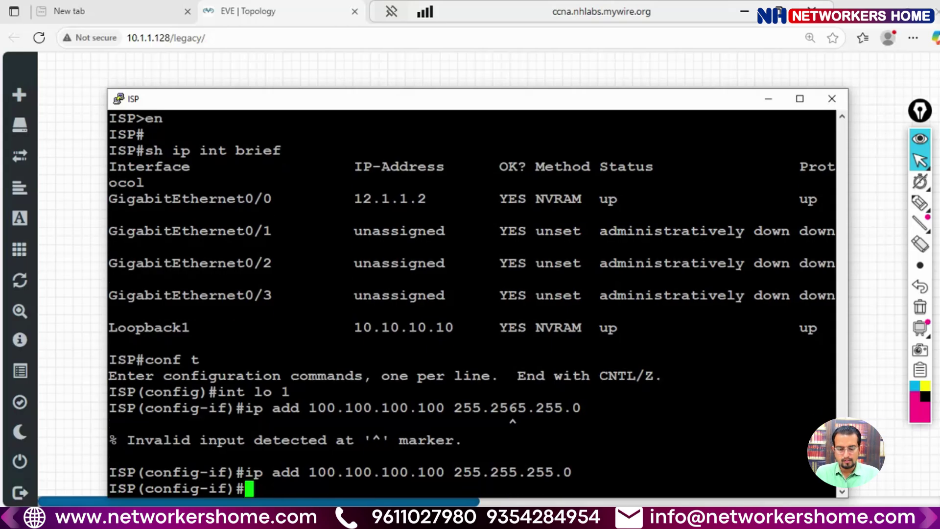
# Step: Leave configuration mode, check Loopback1's address on ISP with sh ip int brief, and return to the EVE topology
pyautogui.hotkey('ctrl', 'z')
pyautogui.press('Return')
pyautogui.press('Return')
pyautogui.press('Return')
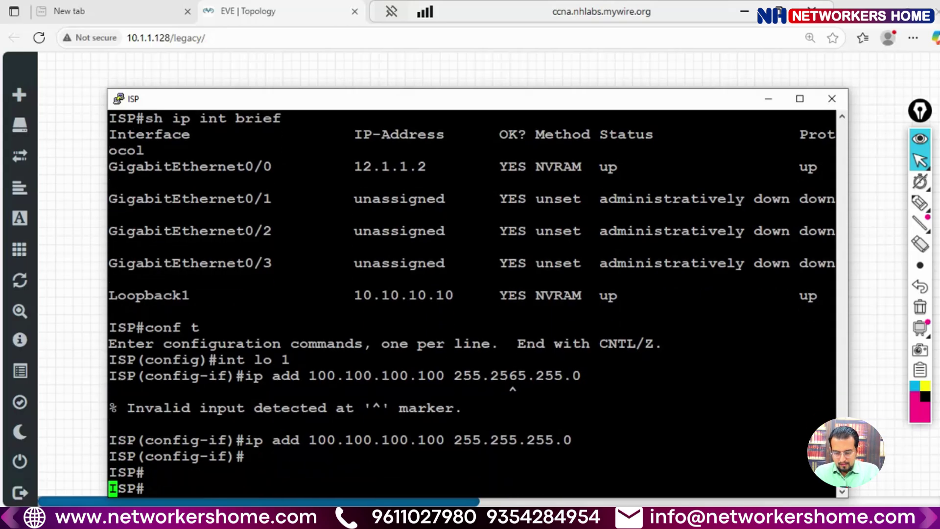
pyautogui.write('sh ip')
pyautogui.write(' in')
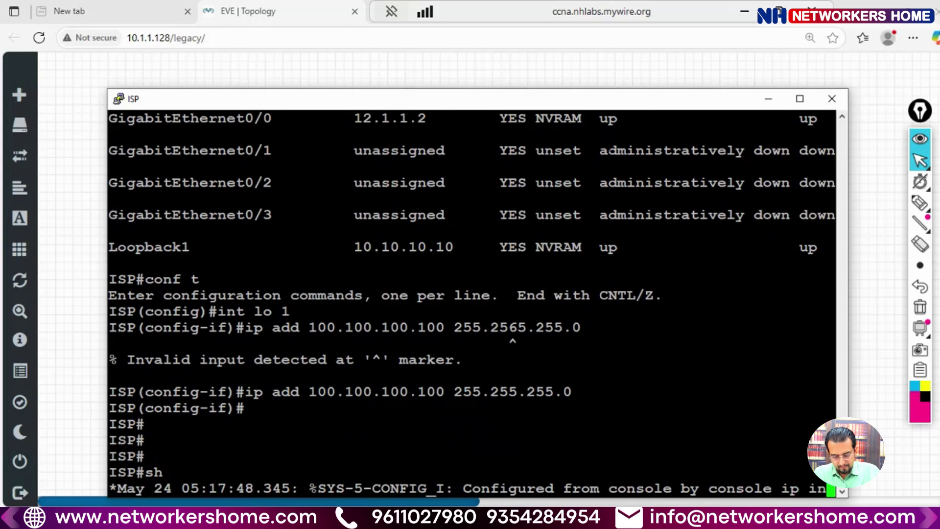
pyautogui.write('t brief')
pyautogui.press('Return')
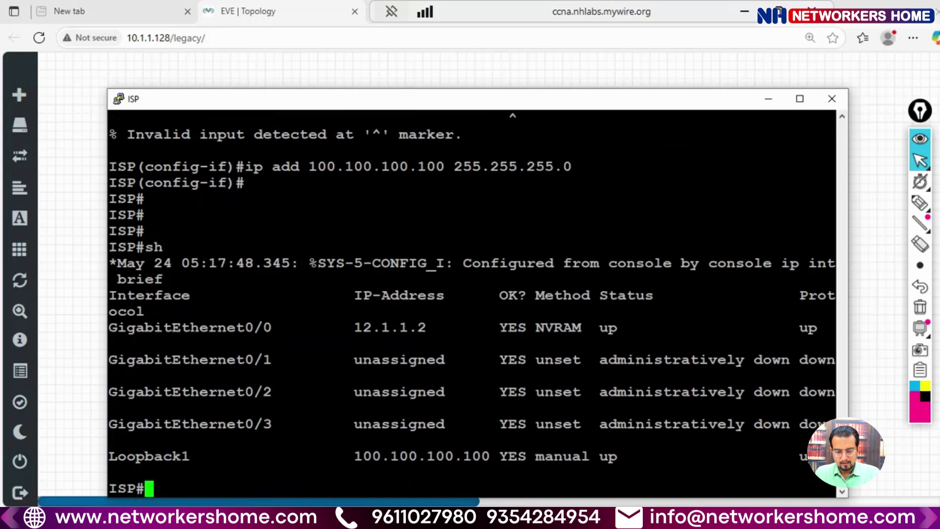
pyautogui.moveTo(354, 456); pyautogui.dragTo(459, 465)
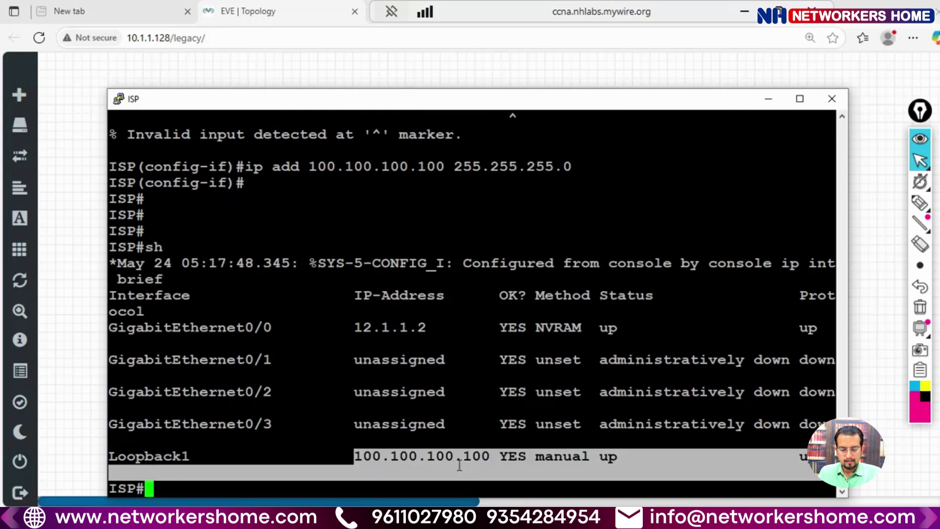
pyautogui.click(769, 99)
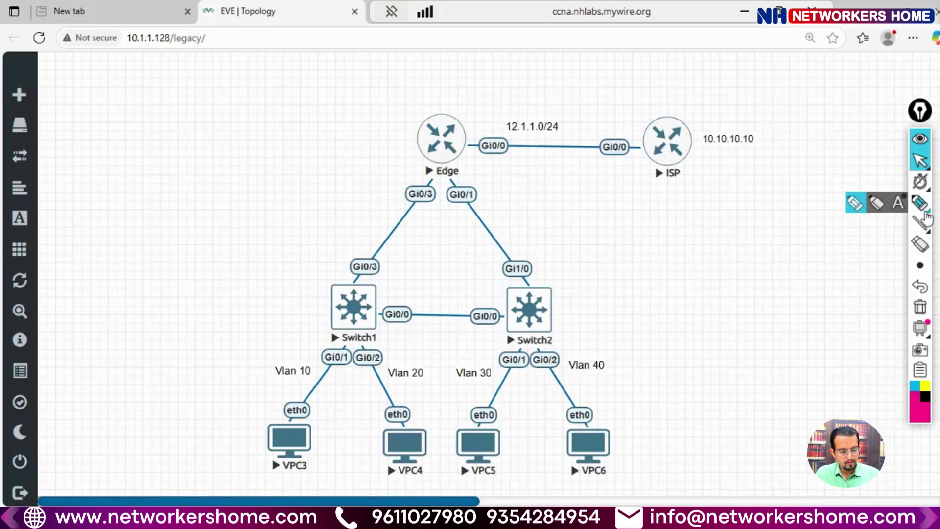
# Step: Turn on the pen, handwrite "Default routing" with arrows above the Edge-to-ISP link, and underline the ISP name twice
pyautogui.click(920, 202)
pyautogui.moveTo(470, 103)
pyautogui.mouseDown()
pyautogui.moveTo(544, 103)
pyautogui.moveTo(539, 110)
pyautogui.moveTo(509, 79)
pyautogui.moveTo(536, 93)
pyautogui.moveTo(528, 86)
pyautogui.moveTo(579, 82)
pyautogui.moveTo(589, 84)
pyautogui.moveTo(585, 104)
pyautogui.moveTo(566, 104)
pyautogui.moveTo(590, 112)
pyautogui.moveTo(609, 99)
pyautogui.moveTo(612, 119)
pyautogui.moveTo(590, 100)
pyautogui.moveTo(598, 110)
pyautogui.moveTo(618, 102)
pyautogui.moveTo(613, 113)
pyautogui.moveTo(598, 105)
pyautogui.moveTo(612, 128)
pyautogui.mouseUp()
pyautogui.hotkey('ctrl', 'z')
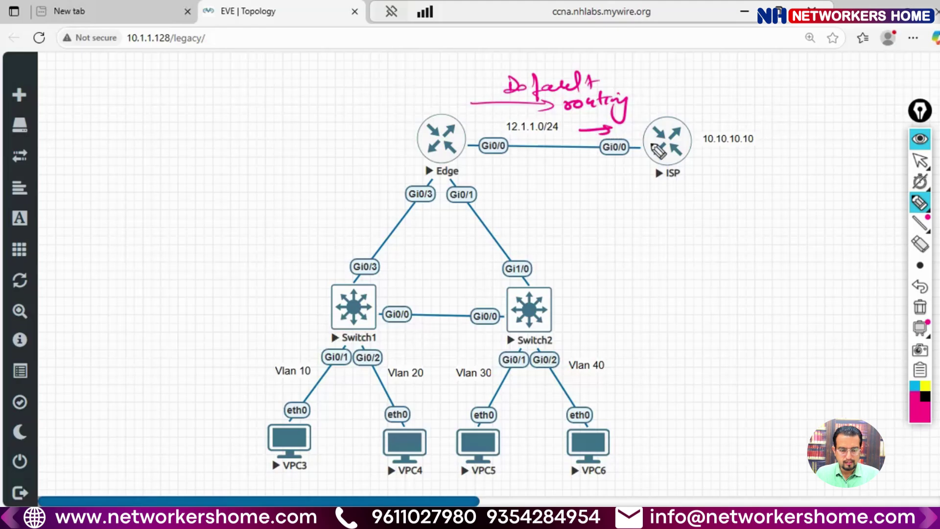
pyautogui.moveTo(663, 185); pyautogui.dragTo(688, 183)
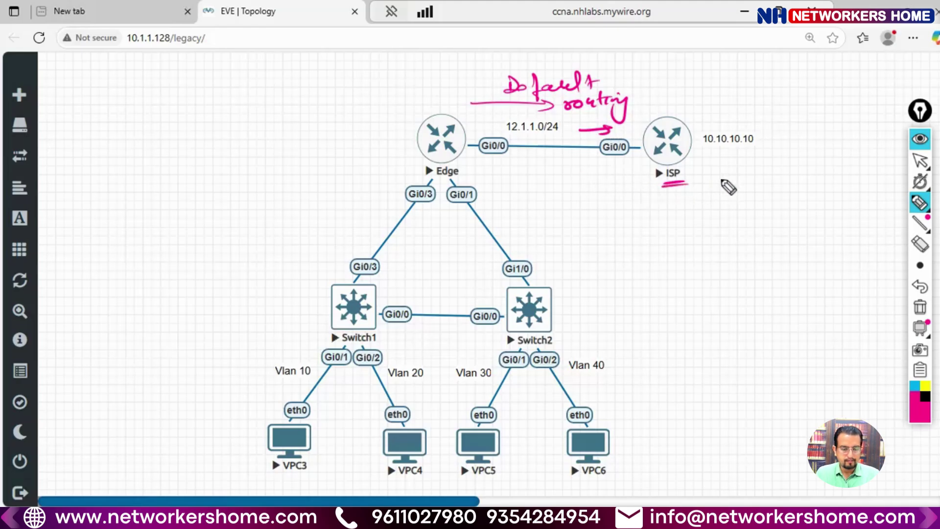
# Step: Draw tick marks beside the Vlan 10, 20, 30 and 40 labels, and erase all annotations and turn off the pen
pyautogui.moveTo(216, 372); pyautogui.dragTo(250, 355)
pyautogui.moveTo(420, 357)
pyautogui.mouseDown()
pyautogui.moveTo(445, 345)
pyautogui.moveTo(498, 348)
pyautogui.mouseUp()
pyautogui.moveTo(603, 350); pyautogui.dragTo(632, 342)
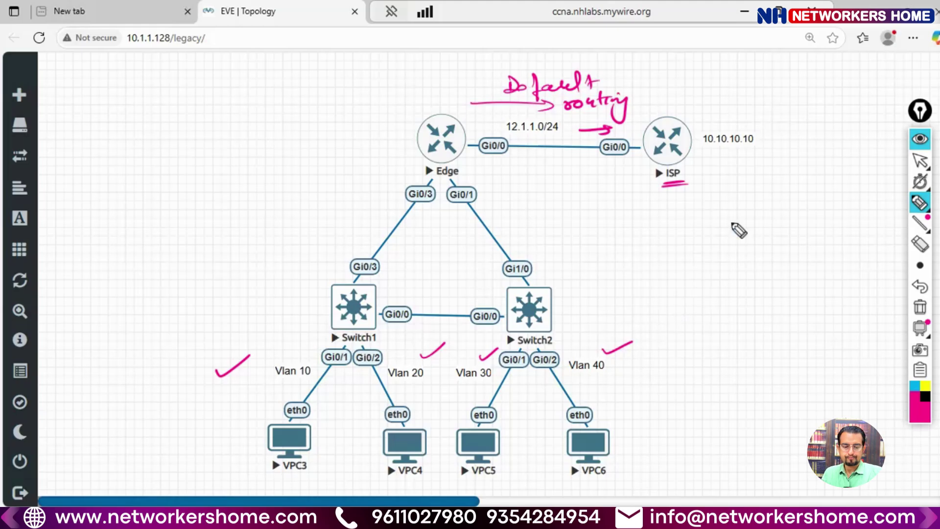
pyautogui.click(920, 308)
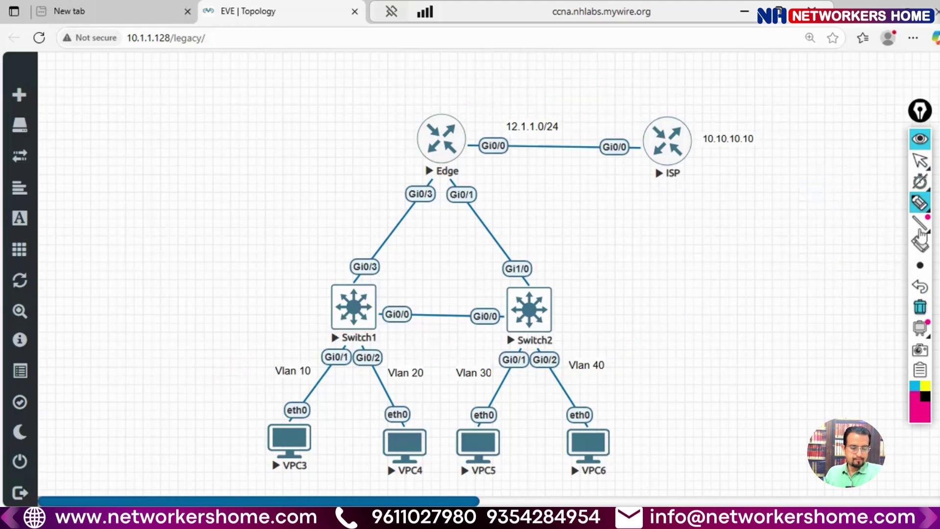
pyautogui.click(920, 160)
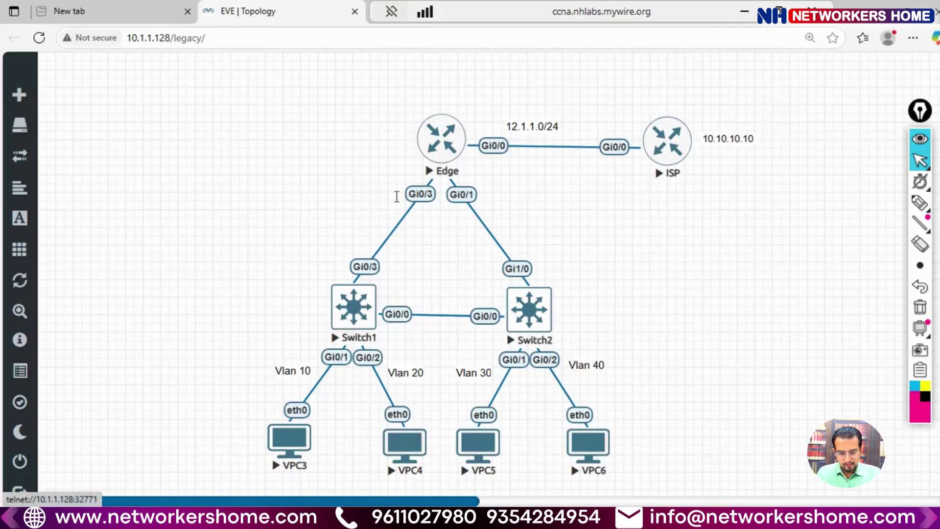
pyautogui.doubleClick(723, 140)
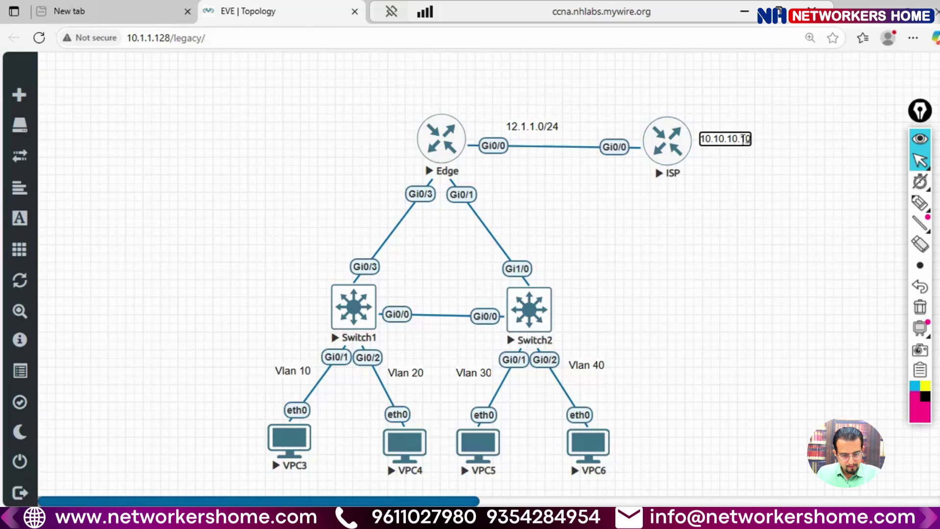
pyautogui.click(780, 155)
pyautogui.doubleClick(723, 137)
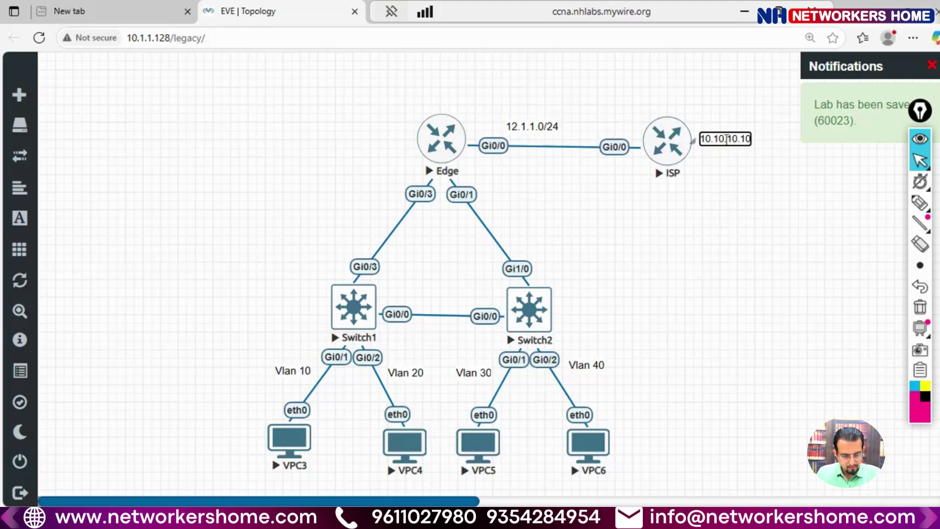
pyautogui.click(750, 155)
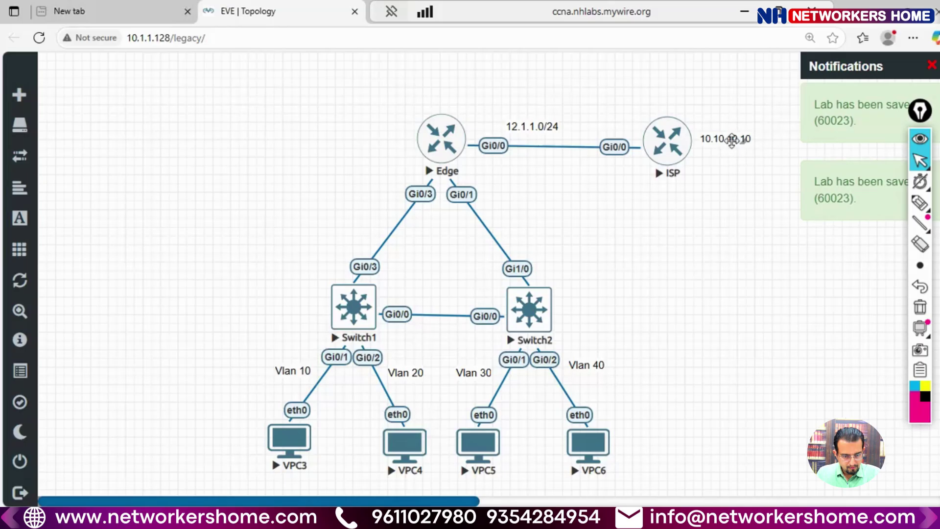
# Step: Shift the address label beside ISP slightly, change its text to 100.100.100.100, and save the label
pyautogui.moveTo(732, 140); pyautogui.dragTo(745, 145)
pyautogui.rightClick(744, 145)
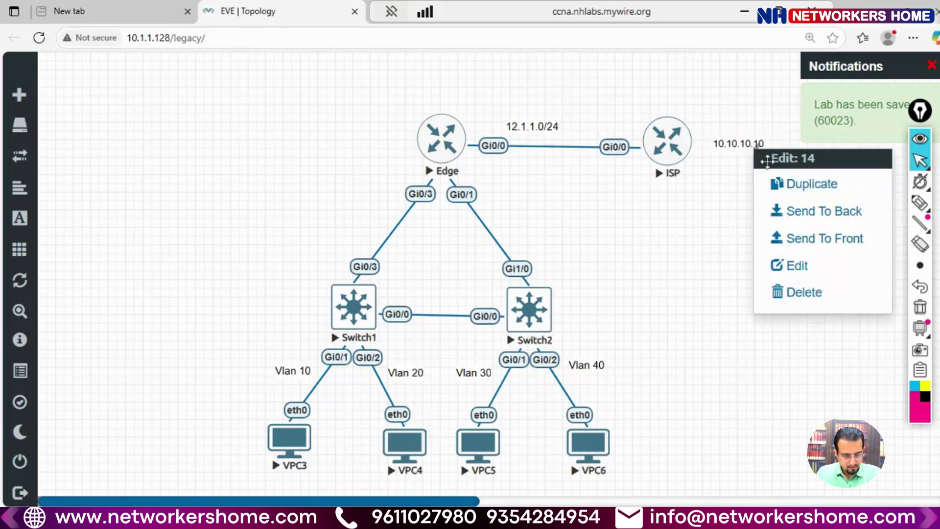
pyautogui.click(797, 266)
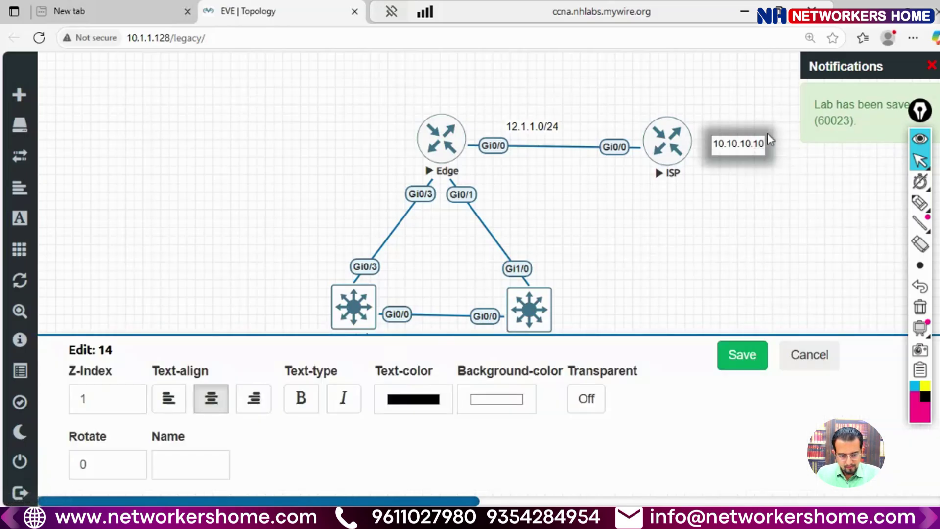
pyautogui.click(754, 143)
pyautogui.press('Left')
pyautogui.press('Left')
pyautogui.press('Left')
pyautogui.press('Left')
pyautogui.press('Left')
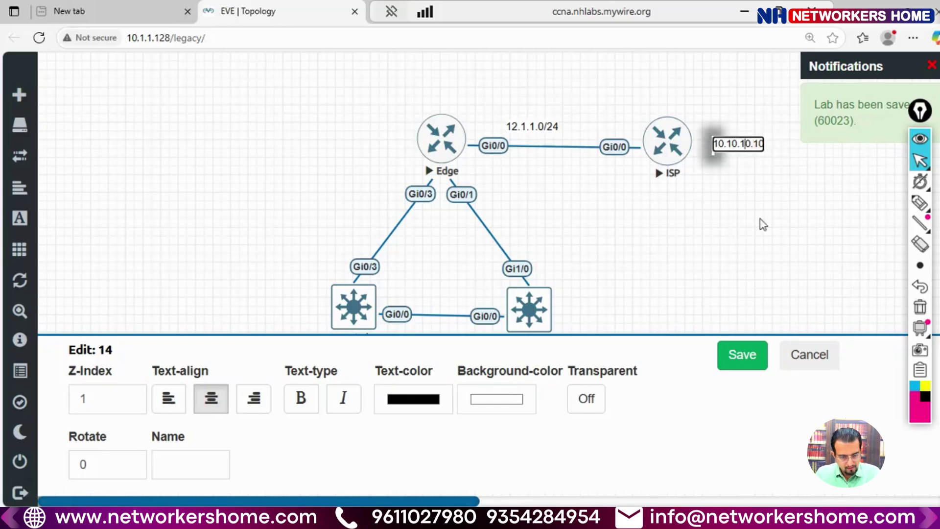
pyautogui.write('0')
pyautogui.press('Right')
pyautogui.press('Right')
pyautogui.press('Right')
pyautogui.write('0')
pyautogui.press('Right')
pyautogui.press('Right')
pyautogui.press('Right')
pyautogui.write('0')
pyautogui.press('Right')
pyautogui.press('Right')
pyautogui.press('Right')
pyautogui.write('0')
pyautogui.press('Return')
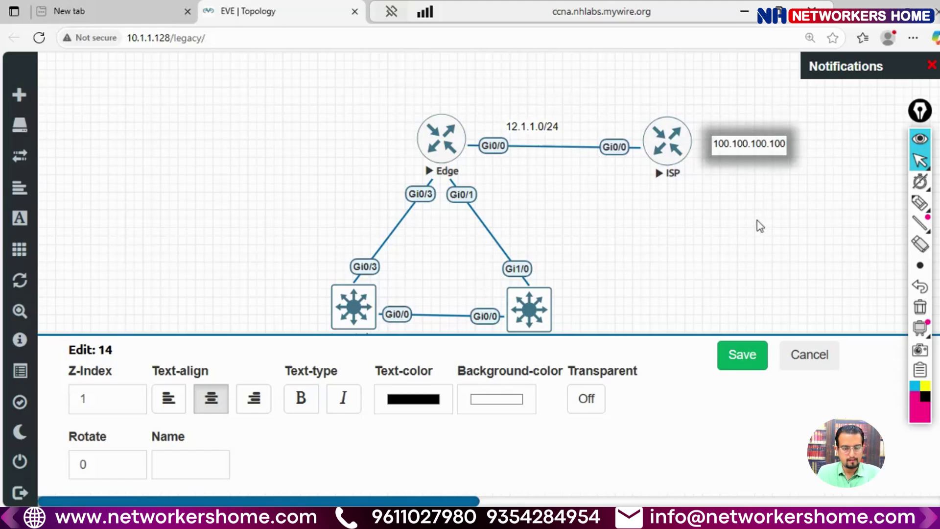
pyautogui.click(742, 355)
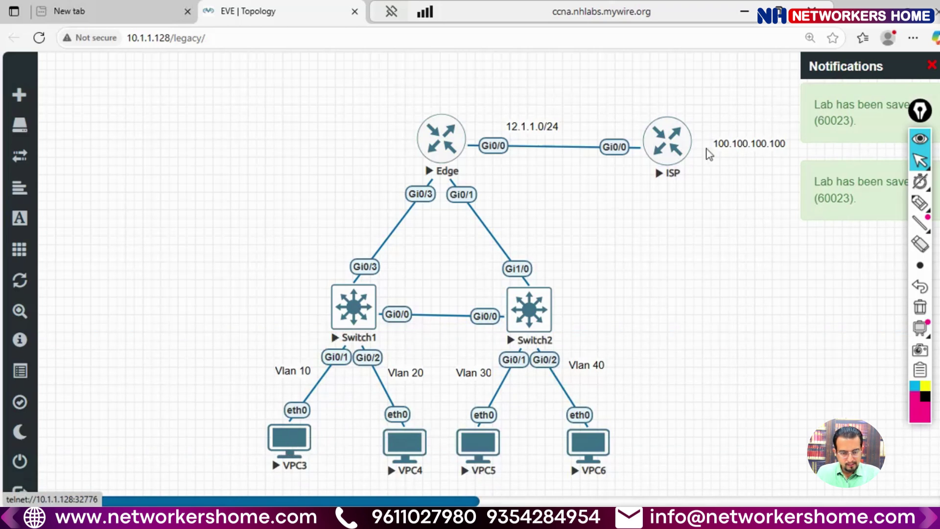
# Step: Ping ISP's loopback 100.100.100.100 from the VPC3 console and return to the topology
pyautogui.moveTo(538, 519)
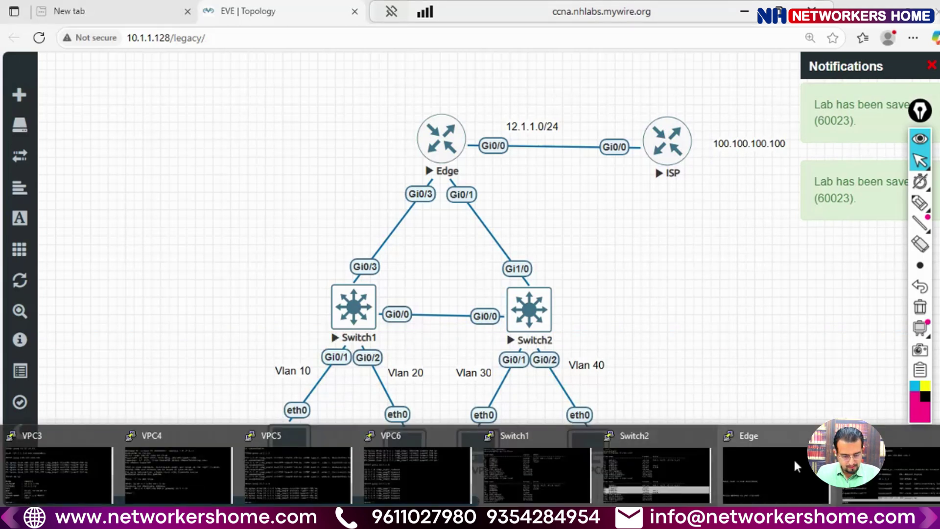
pyautogui.click(59, 473)
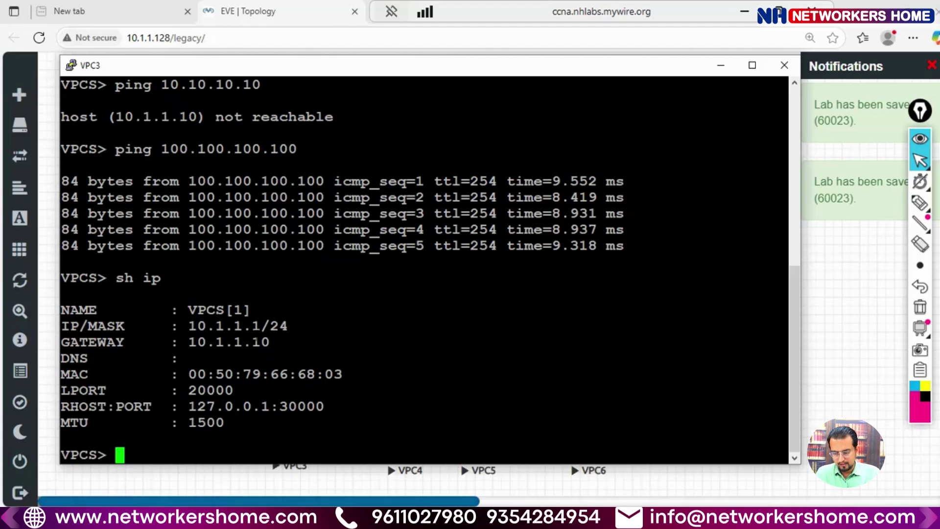
pyautogui.write('ping 1')
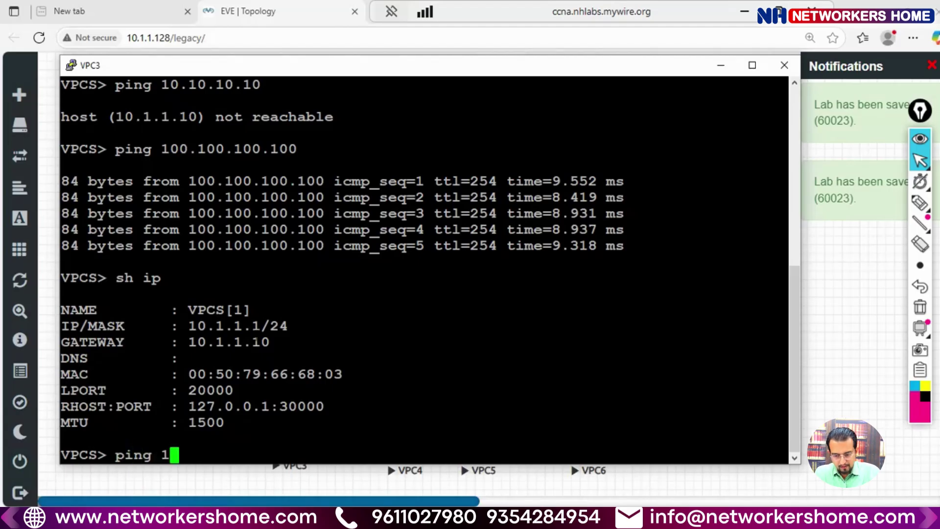
pyautogui.write('00.100')
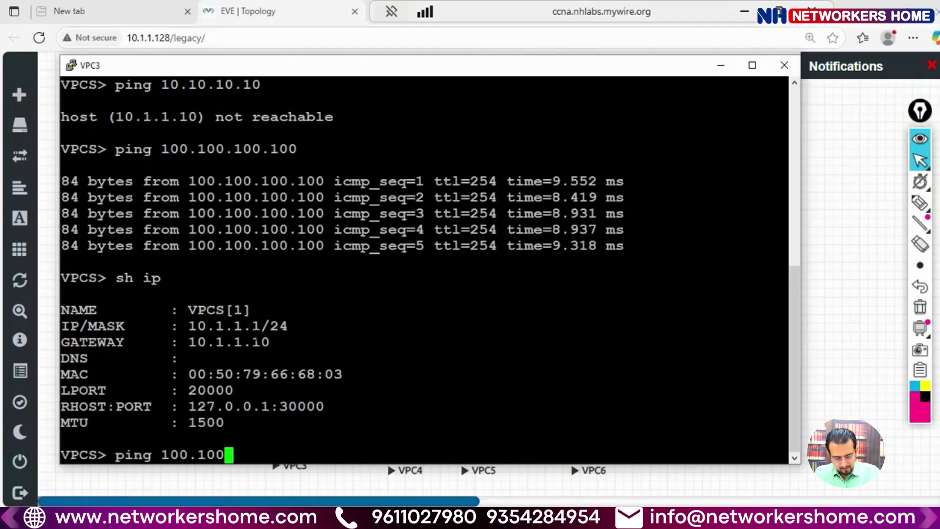
pyautogui.write('.100.100')
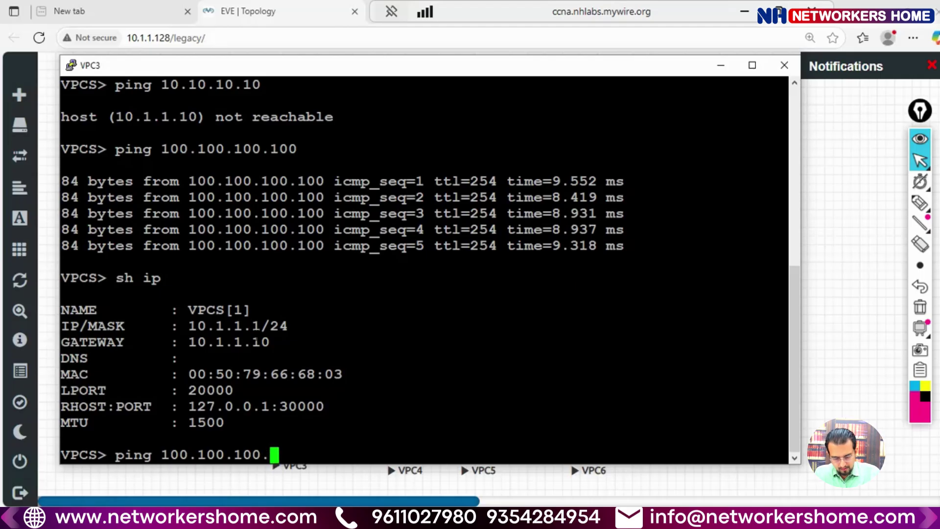
pyautogui.press('Return')
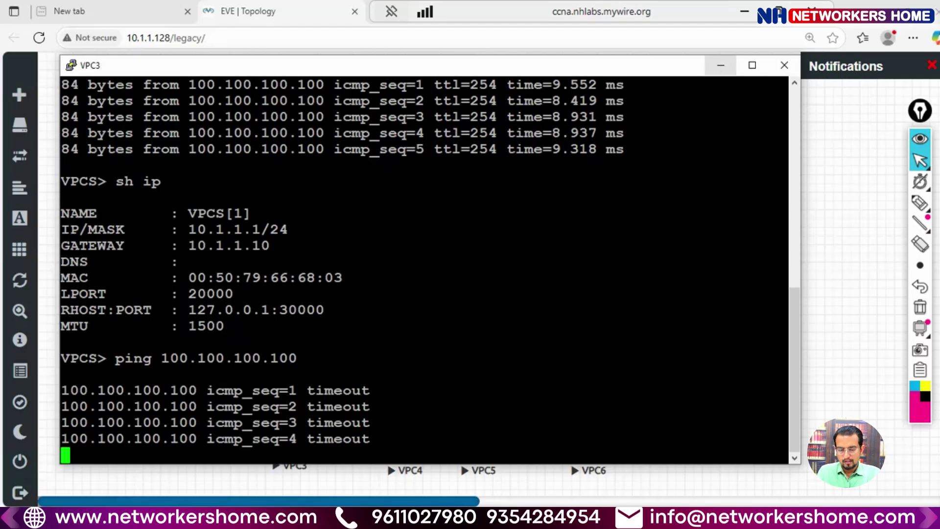
pyautogui.click(721, 65)
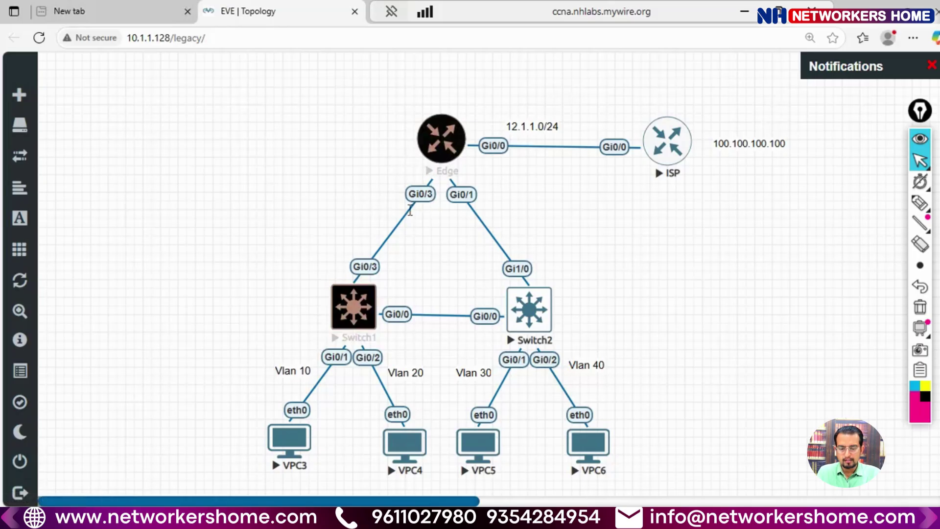
# Step: Ping the gateway 10.1.1.10 from VPC3 and switch back to the topology
pyautogui.hotkey('alt', 'Tab')
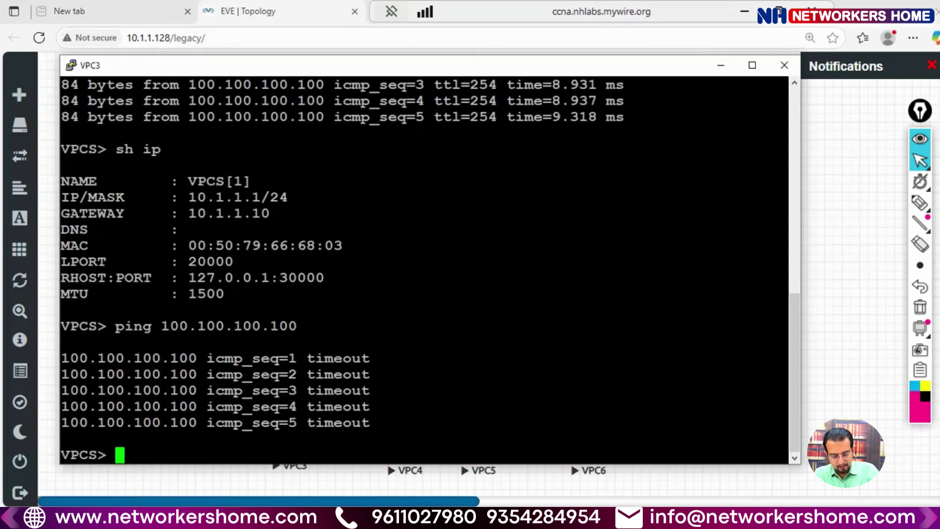
pyautogui.write('ping 10.1')
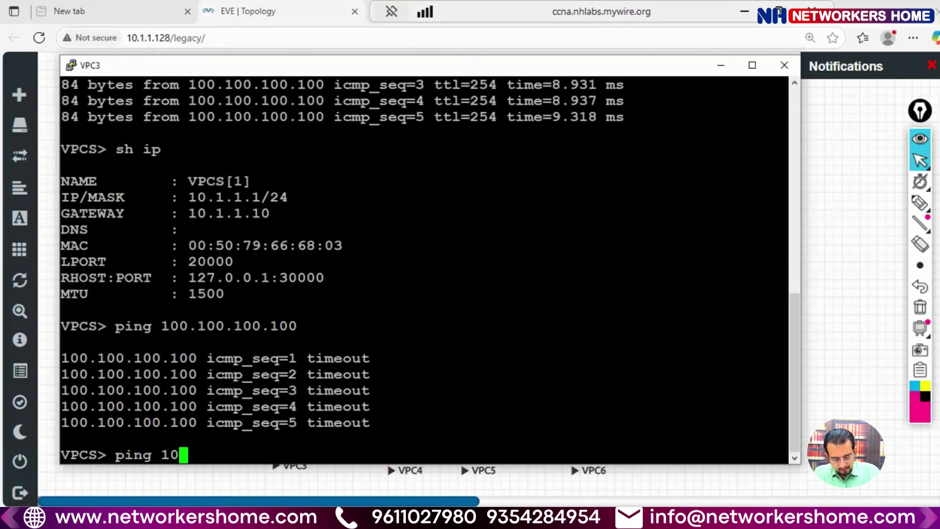
pyautogui.write('.1.10')
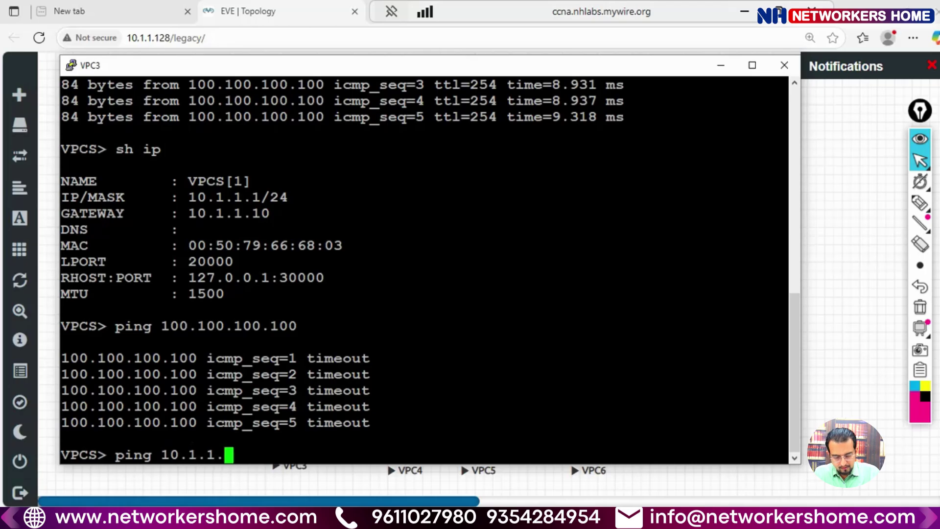
pyautogui.press('Return')
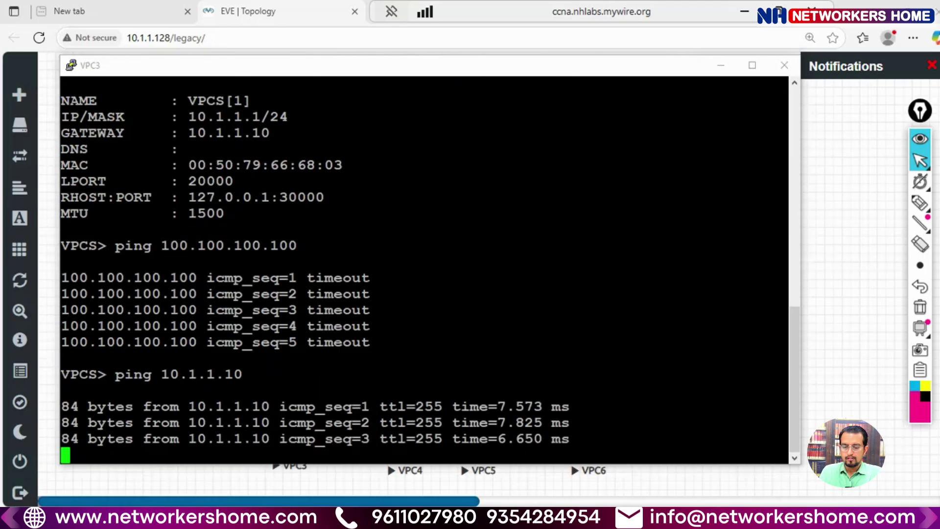
pyautogui.hotkey('alt', 'Tab')
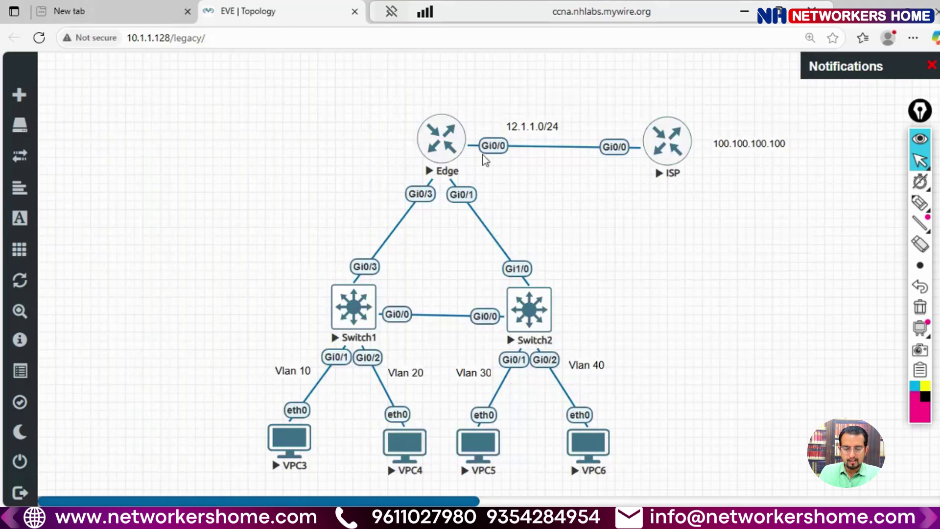
# Step: Ping Edge's outside address 12.1.1.1 from VPC3, highlight part of the replies, and return to the topology
pyautogui.hotkey('alt', 'Tab')
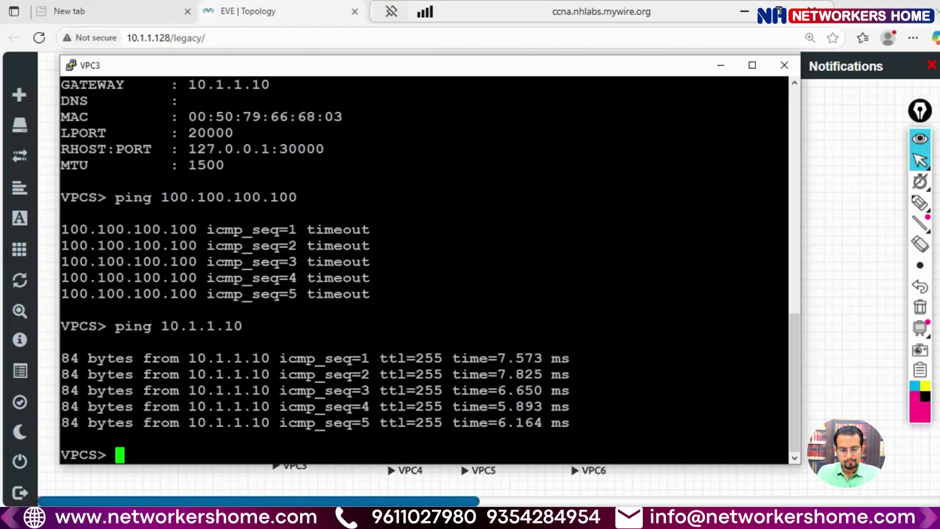
pyautogui.write('ping')
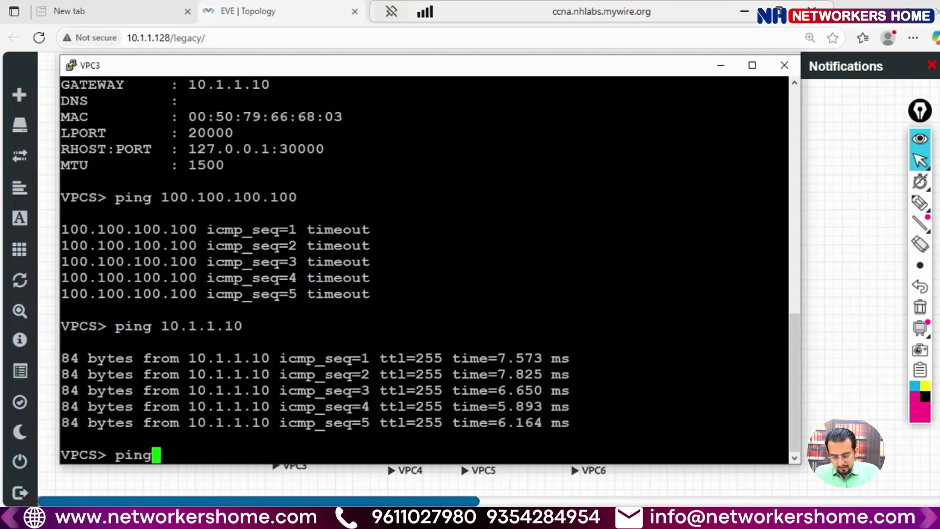
pyautogui.write(' 12.1.1.1')
pyautogui.press('Return')
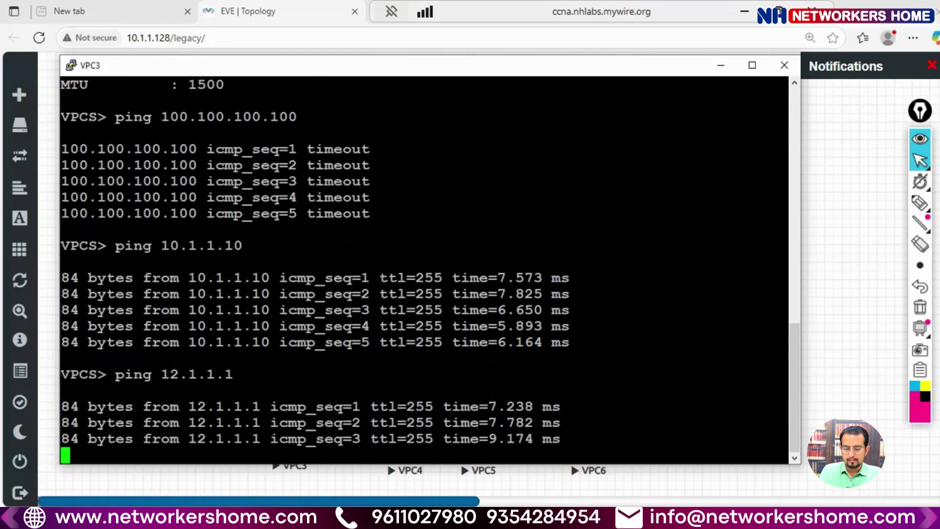
pyautogui.moveTo(211, 422); pyautogui.dragTo(361, 439)
pyautogui.hotkey('alt', 'Tab')
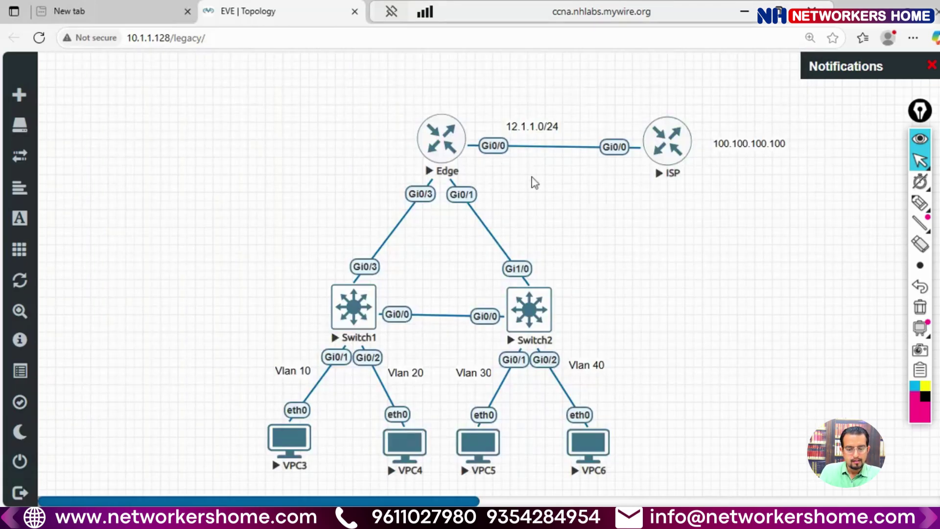
# Step: Change the recalled VPC3 ping to target 12.1.1.2, run it, and return to the topology
pyautogui.hotkey('alt', 'Tab')
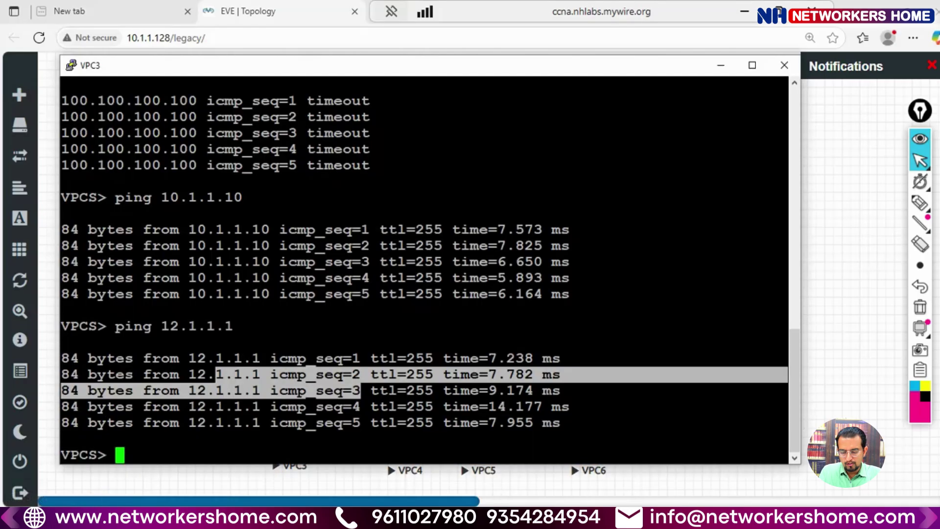
pyautogui.press('Up')
pyautogui.press('BackSpace')
pyautogui.write('2.1.1.2')
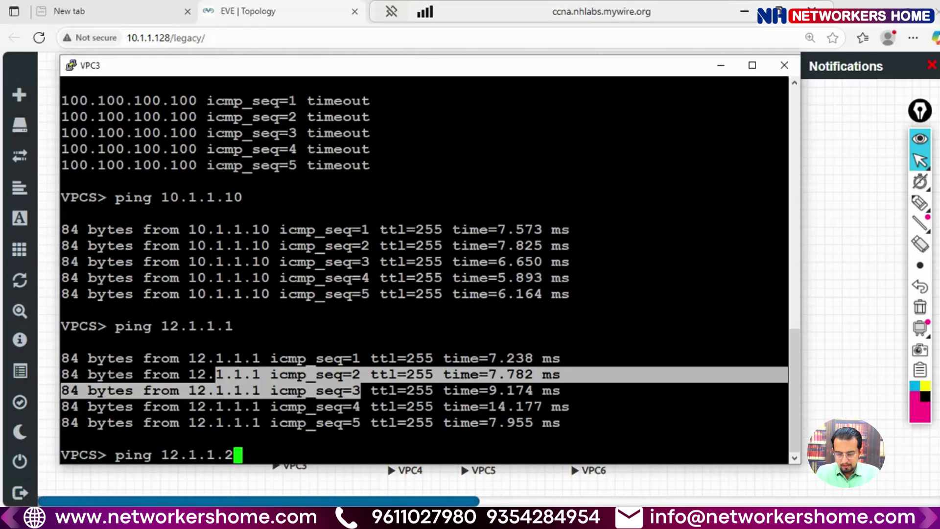
pyautogui.press('Return')
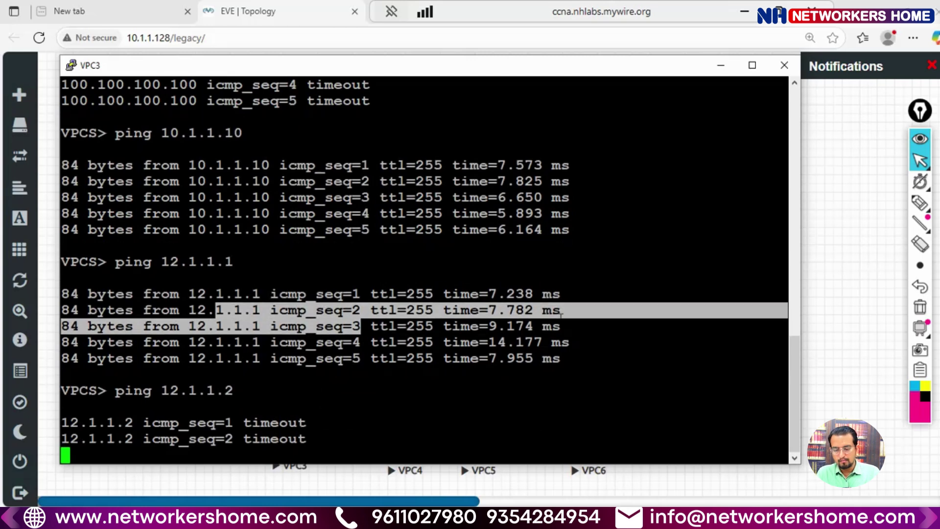
pyautogui.hotkey('alt', 'Tab')
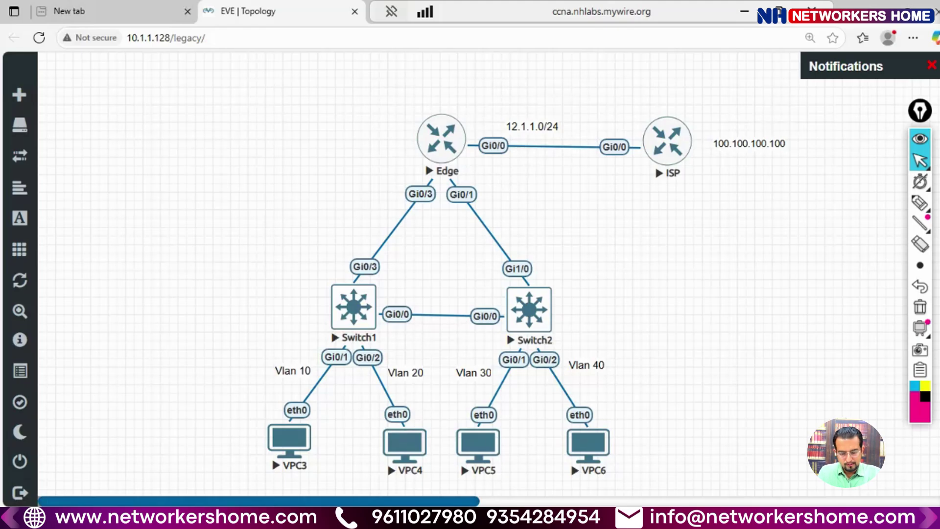
# Step: Switch to the Edge router console, wake the session, and enter privileged EXEC mode with en
pyautogui.moveTo(399, 518)
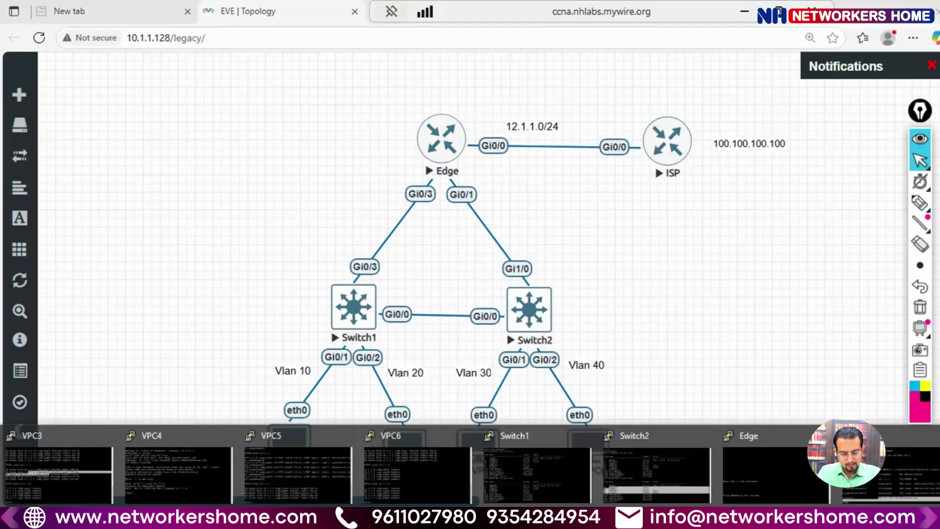
pyautogui.click(774, 478)
pyautogui.press('Return')
pyautogui.press('Return')
pyautogui.press('Return')
pyautogui.press('Return')
pyautogui.press('Return')
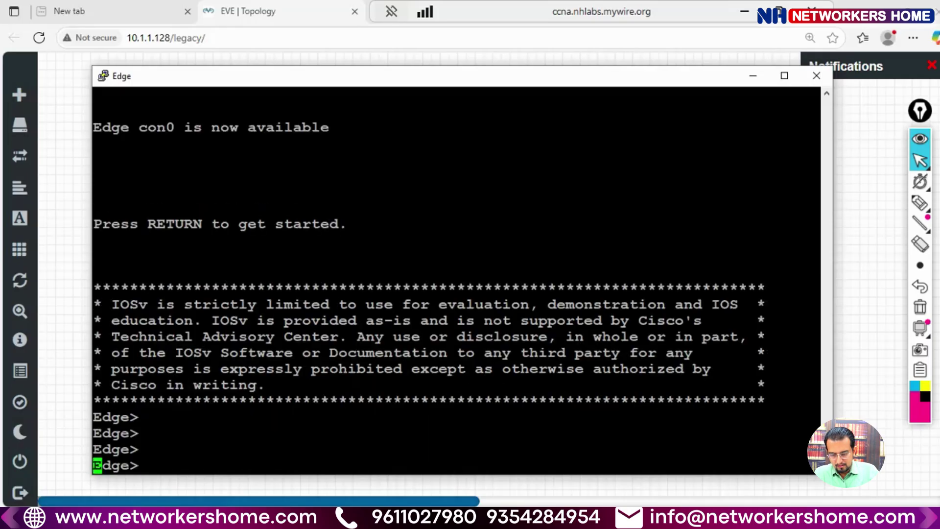
pyautogui.write('en')
pyautogui.press('Return')
pyautogui.press('Return')
# Step: Run sh ip int brief on Edge, highlight GigabitEthernet0/0's address, and compare it with the topology
pyautogui.write('sh')
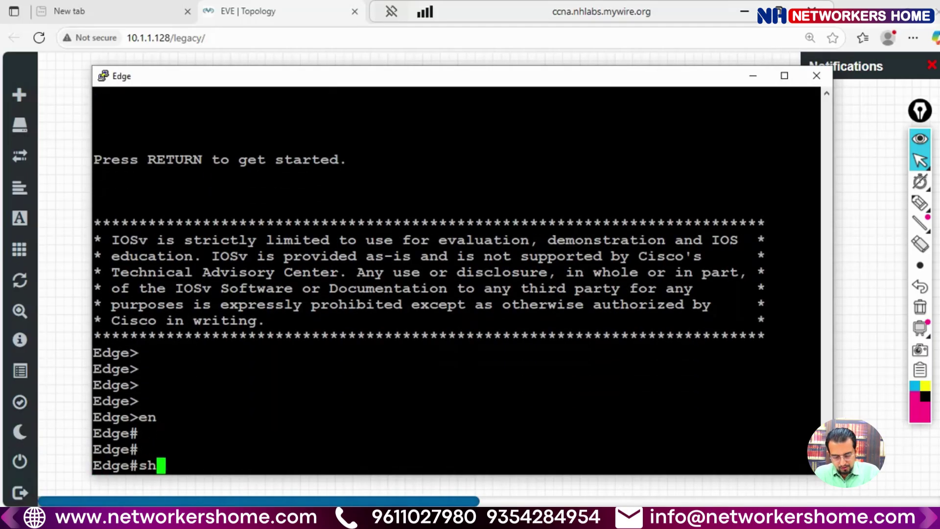
pyautogui.write(' ip int brief')
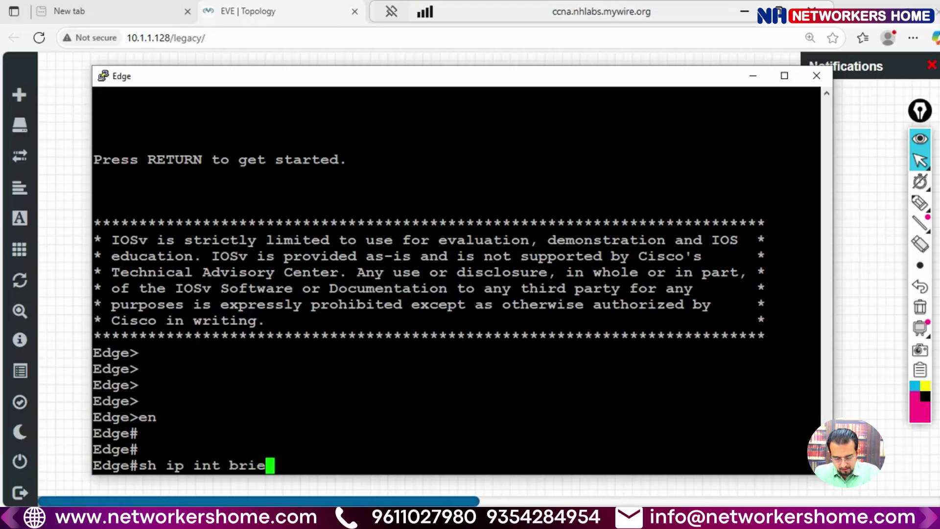
pyautogui.press('Return')
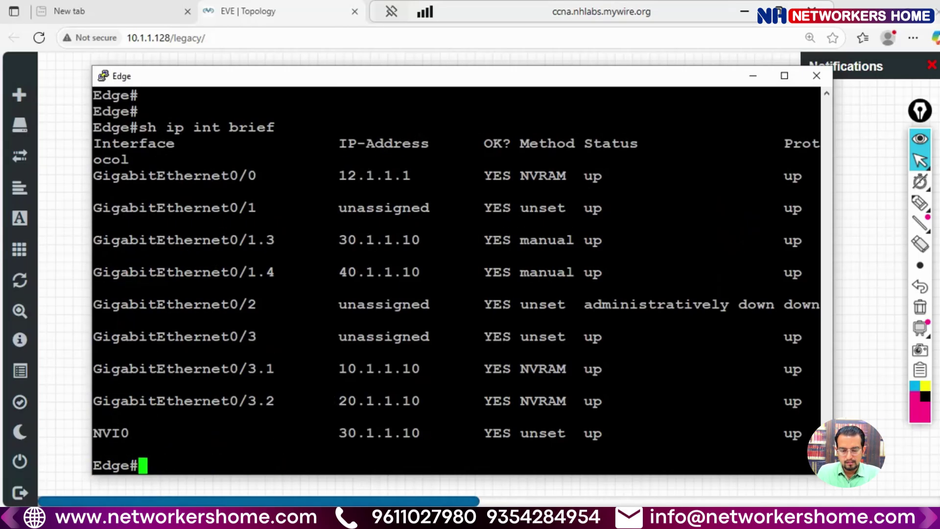
pyautogui.hotkey('alt', 'Tab')
pyautogui.hotkey('alt', 'Tab')
pyautogui.moveTo(321, 175); pyautogui.dragTo(430, 176)
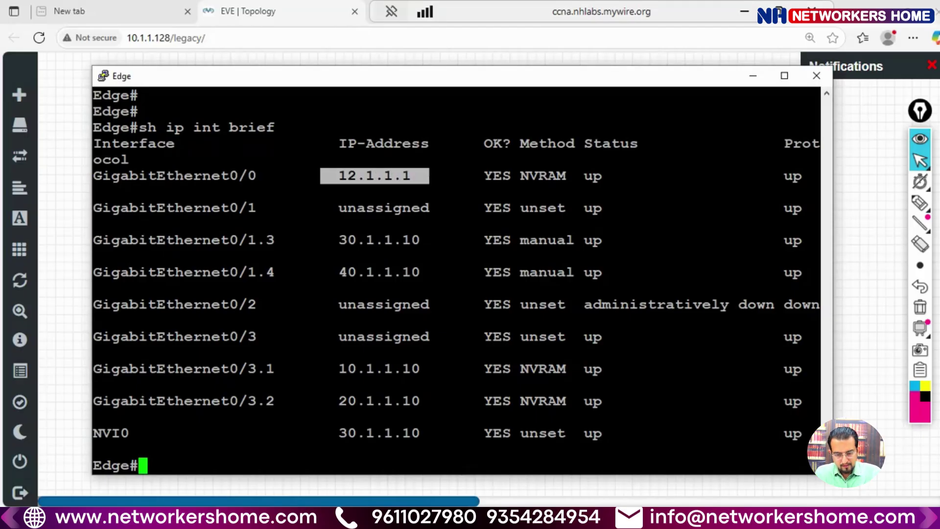
pyautogui.hotkey('alt', 'Tab')
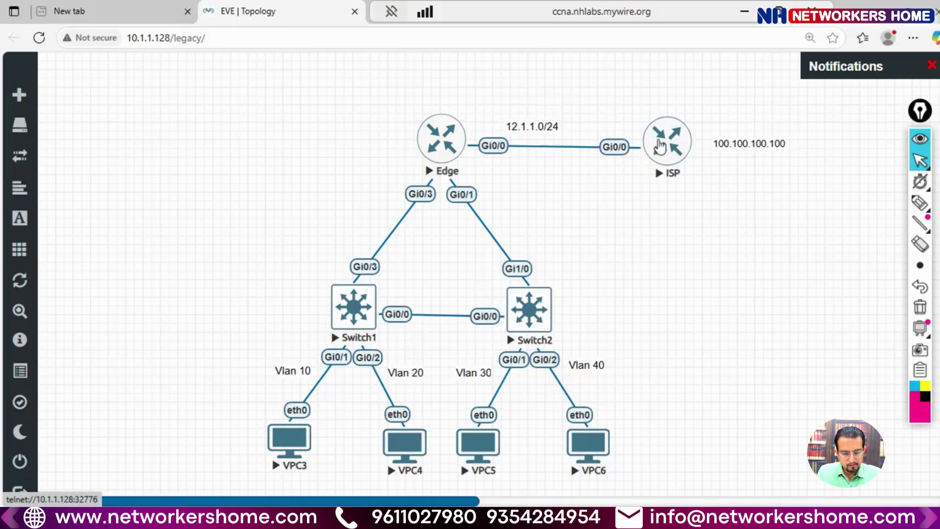
# Step: Switch to the ISP router console, run sh ip int brief, highlight GigabitEthernet0/0's address, and return to the topology
pyautogui.moveTo(470, 521)
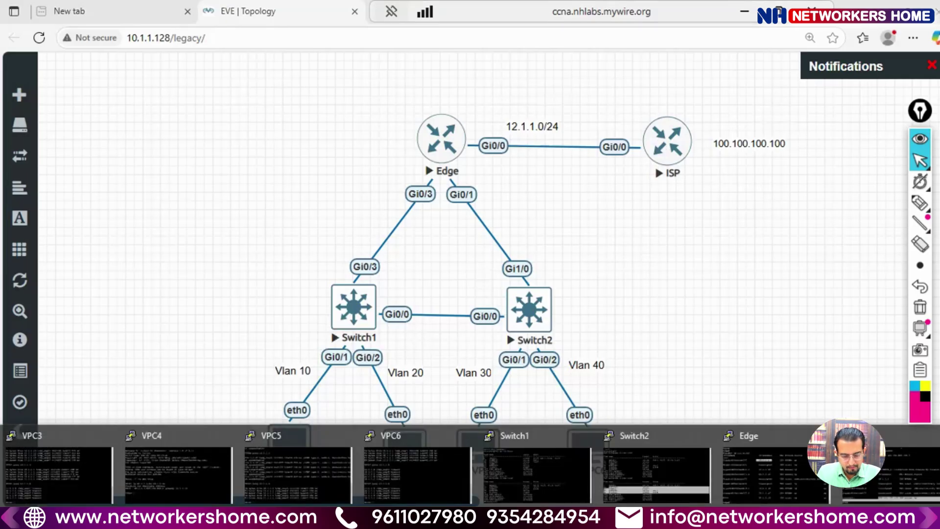
pyautogui.click(911, 472)
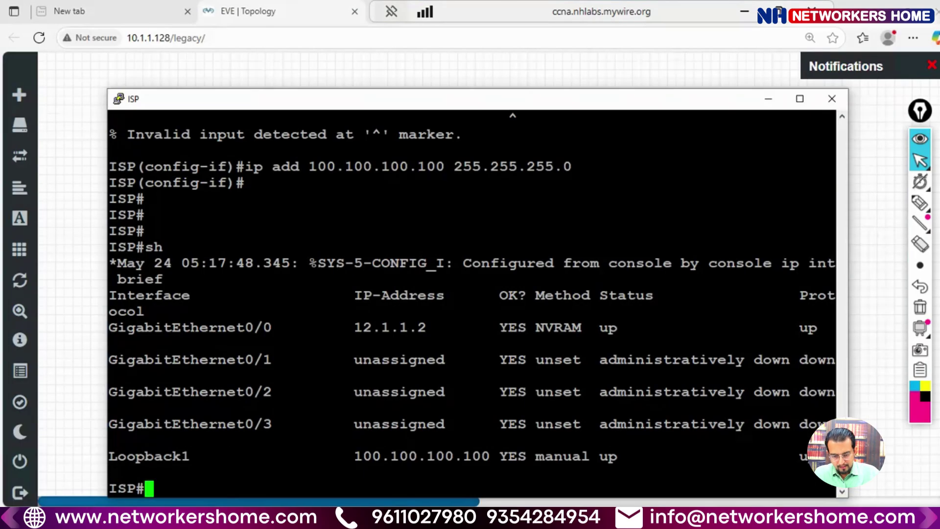
pyautogui.write('sh ip ')
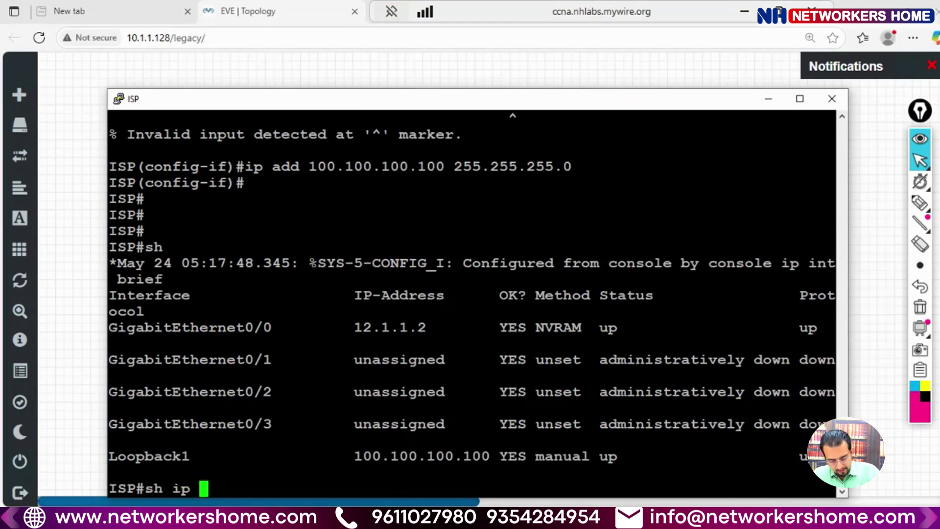
pyautogui.write('int brief')
pyautogui.press('Return')
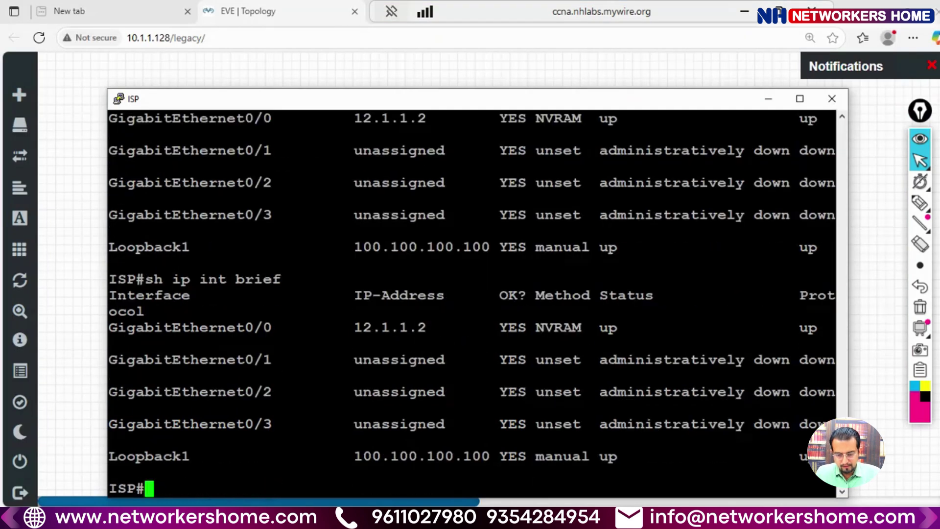
pyautogui.moveTo(346, 327); pyautogui.dragTo(439, 327)
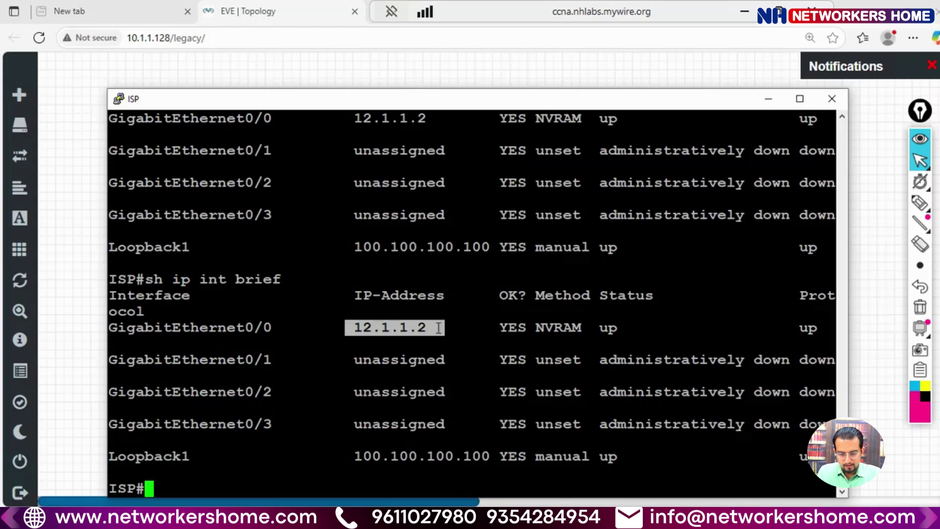
pyautogui.hotkey('alt', 'Tab')
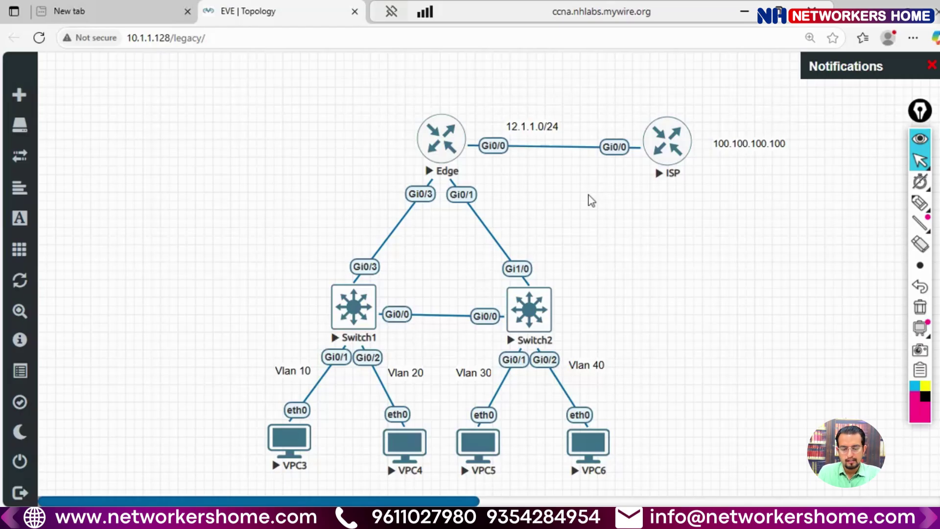
# Step: Switch to the Edge console, maximize it, run sh run | sec ip route, and highlight the listed default route
pyautogui.hotkey('alt', 'Tab')
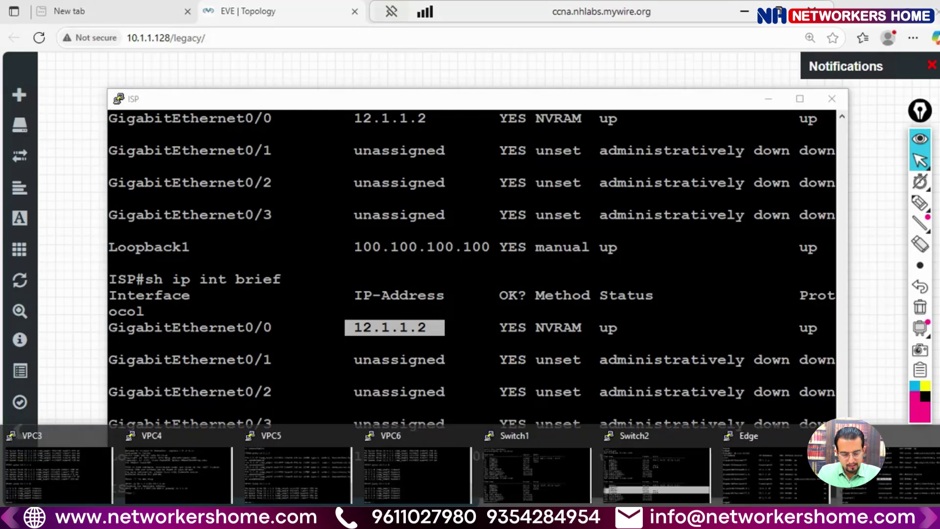
pyautogui.click(744, 471)
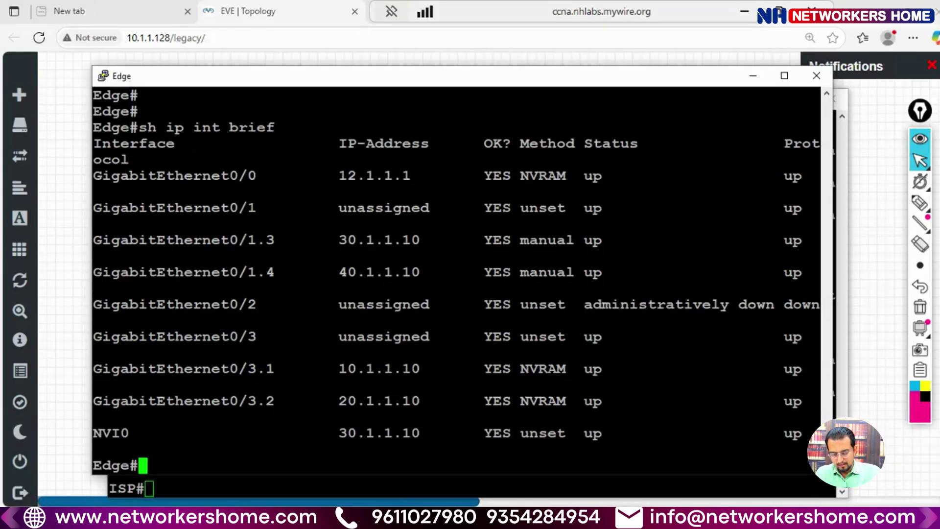
pyautogui.write('sh ip')
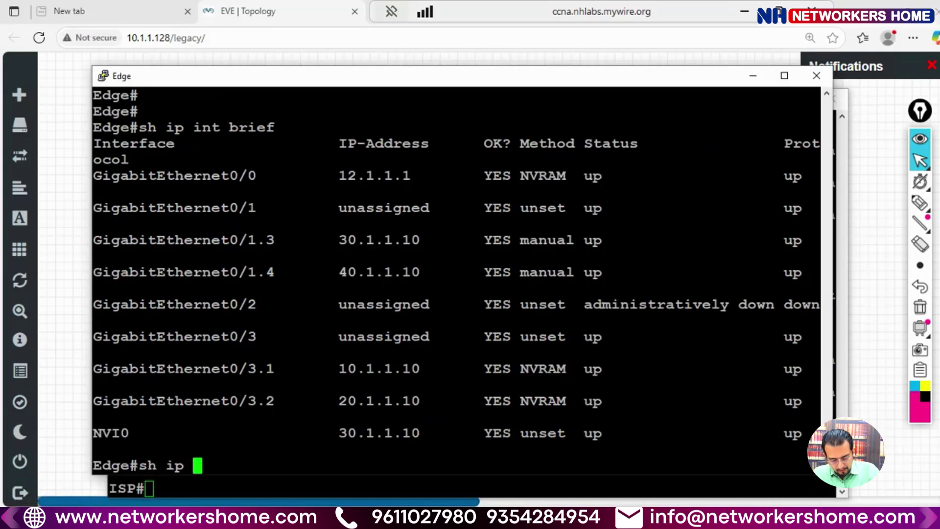
pyautogui.press('BackSpace')
pyautogui.press('BackSpace')
pyautogui.press('BackSpace')
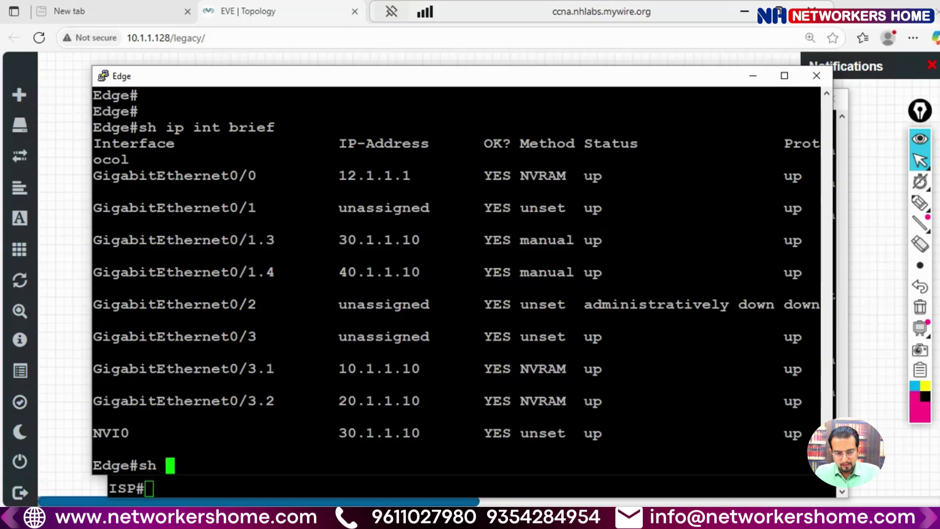
pyautogui.click(785, 76)
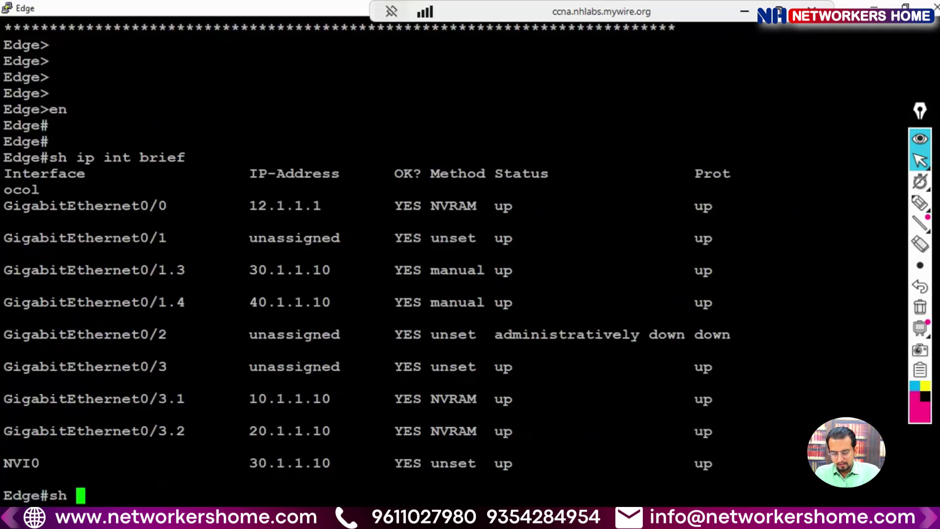
pyautogui.write('run | sec ip ro')
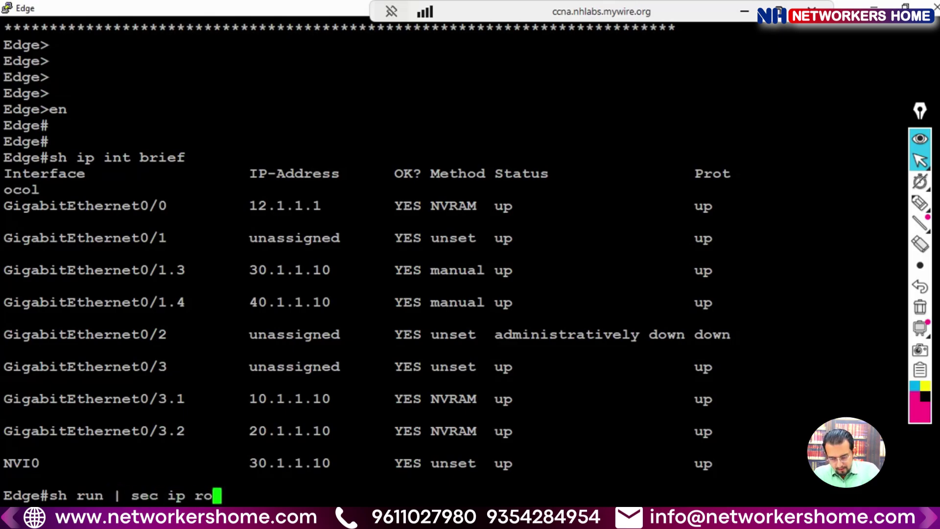
pyautogui.write('ute')
pyautogui.press('Return')
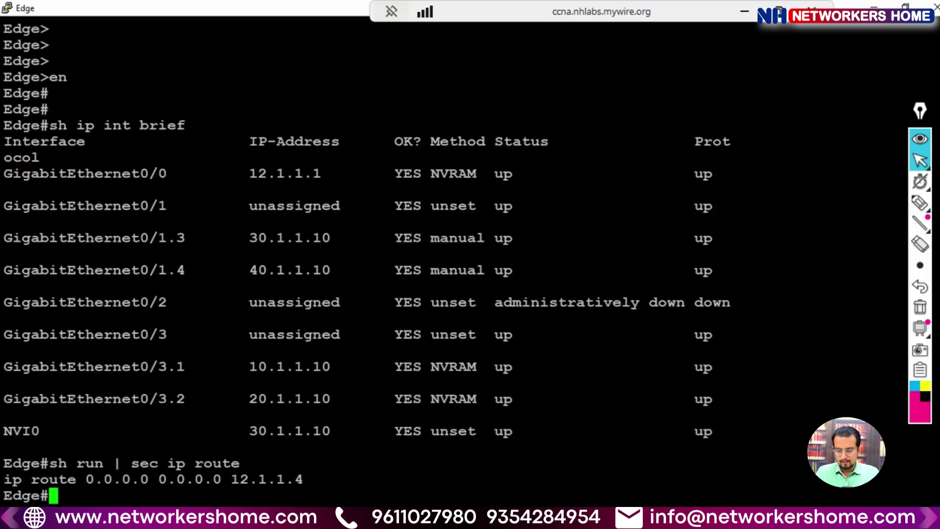
pyautogui.moveTo(67, 479); pyautogui.dragTo(306, 480)
pyautogui.click(230, 479)
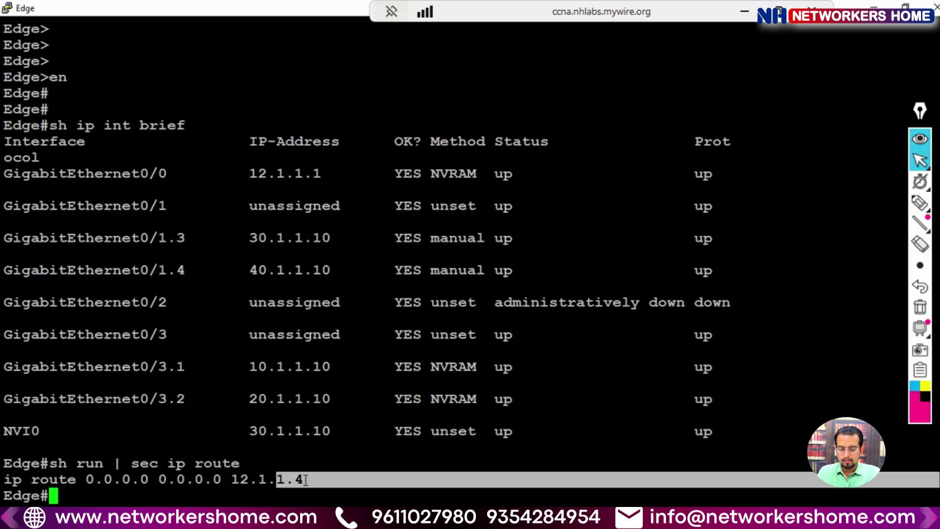
# Step: Enter global configuration mode on Edge and add the default route ip route 0.0.0.0 0.0.0.0 12.1.1.2
pyautogui.write('c')
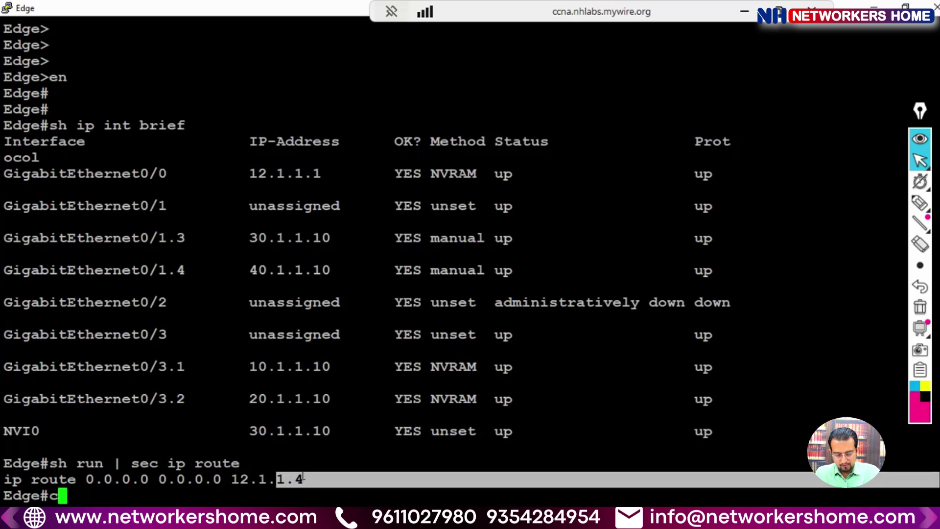
pyautogui.write('onf t')
pyautogui.press('Return')
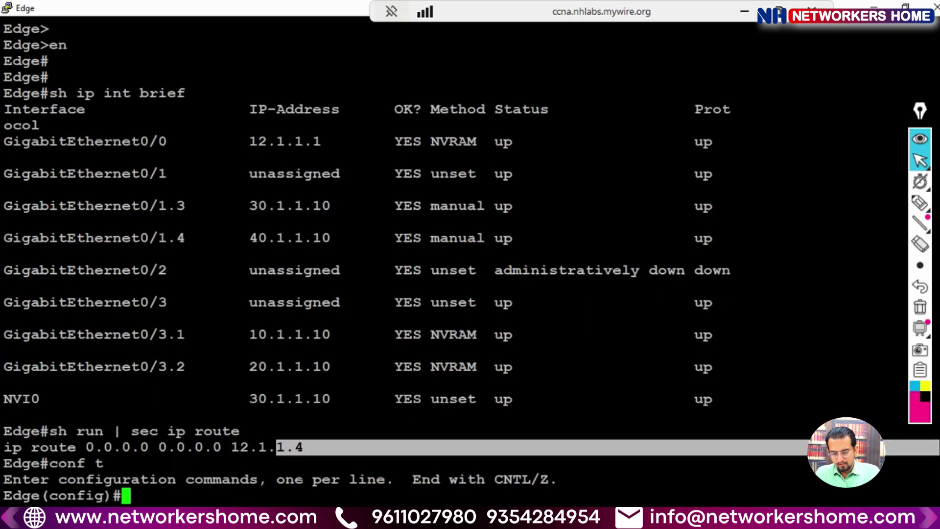
pyautogui.moveTo(4, 448); pyautogui.dragTo(299, 446)
pyautogui.rightClick(299, 447)
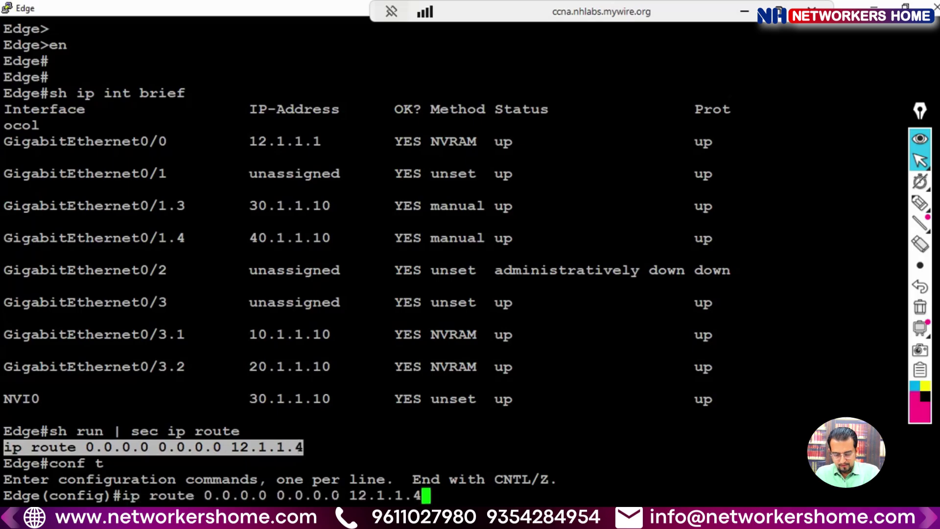
pyautogui.press('BackSpace')
pyautogui.write('1')
pyautogui.press('BackSpace')
pyautogui.write('2')
pyautogui.press('Return')
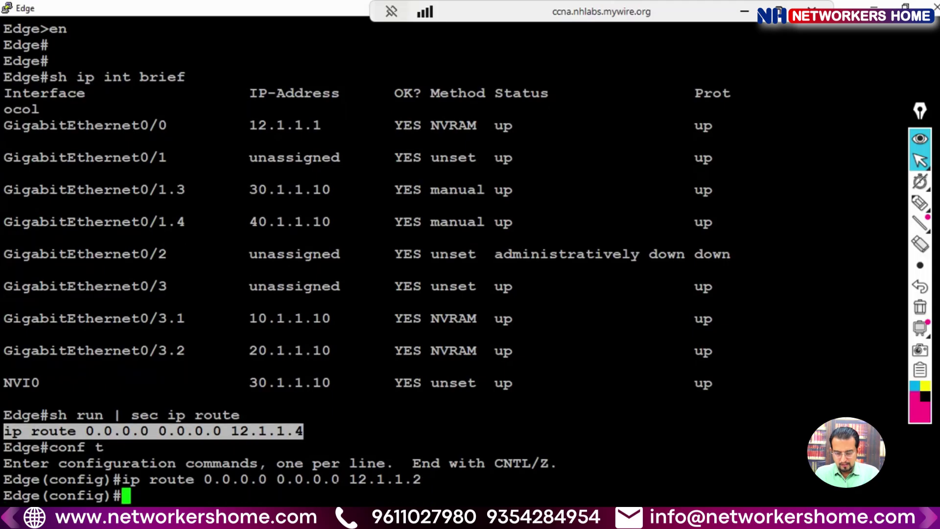
# Step: Leave configuration mode on Edge and rerun sh ip int brief and sh run | sec ip route to check the static routes
pyautogui.hotkey('ctrl', 'z')
pyautogui.press('Return')
pyautogui.press('Return')
pyautogui.press('Up')
pyautogui.press('Up')
pyautogui.press('Up')
pyautogui.press('Return')
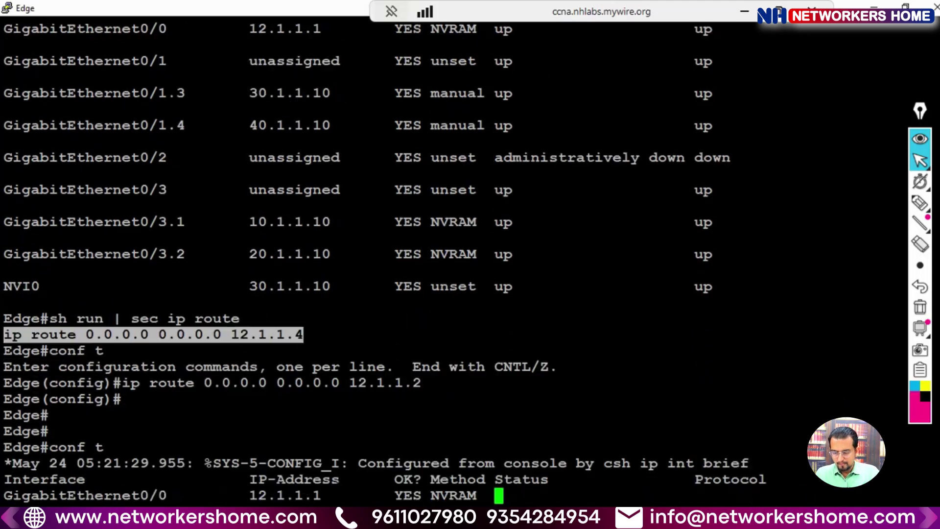
pyautogui.press('Up')
pyautogui.press('Up')
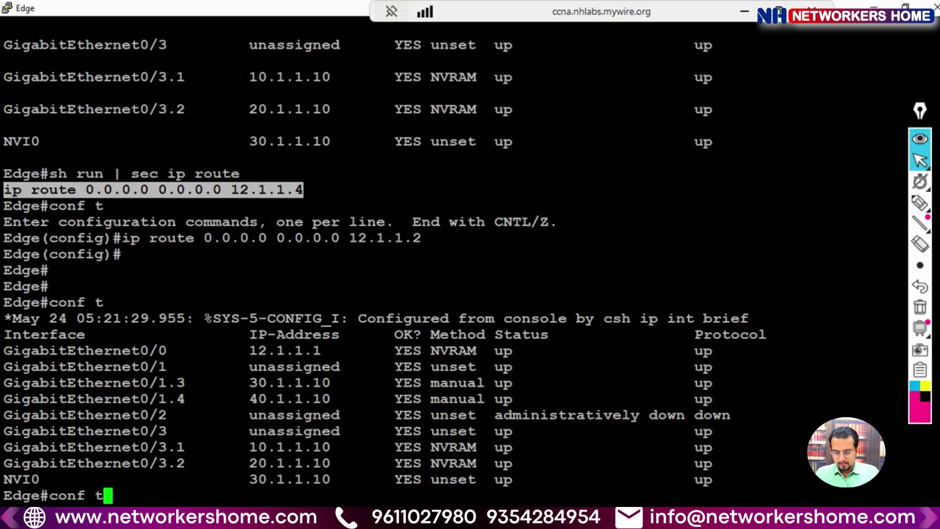
pyautogui.press('Up')
pyautogui.press('Return')
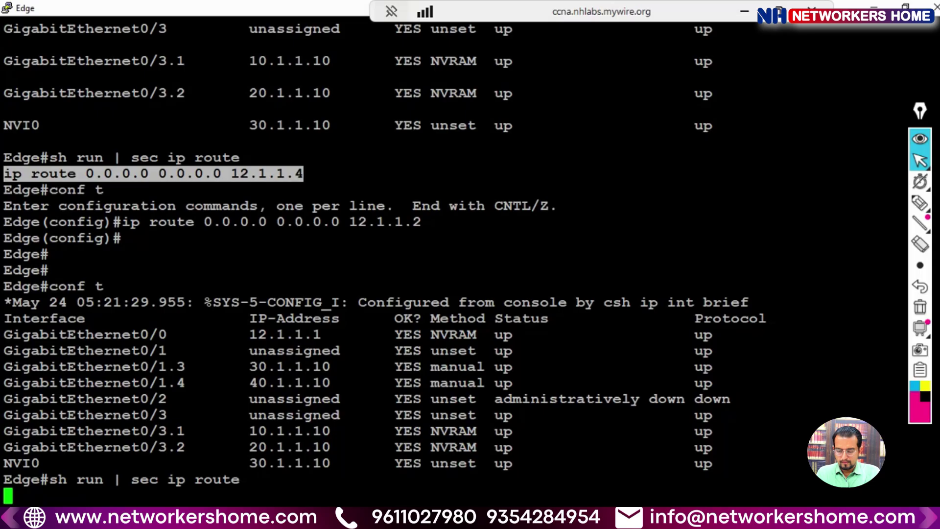
pyautogui.moveTo(177, 479); pyautogui.dragTo(278, 479)
pyautogui.click(277, 479)
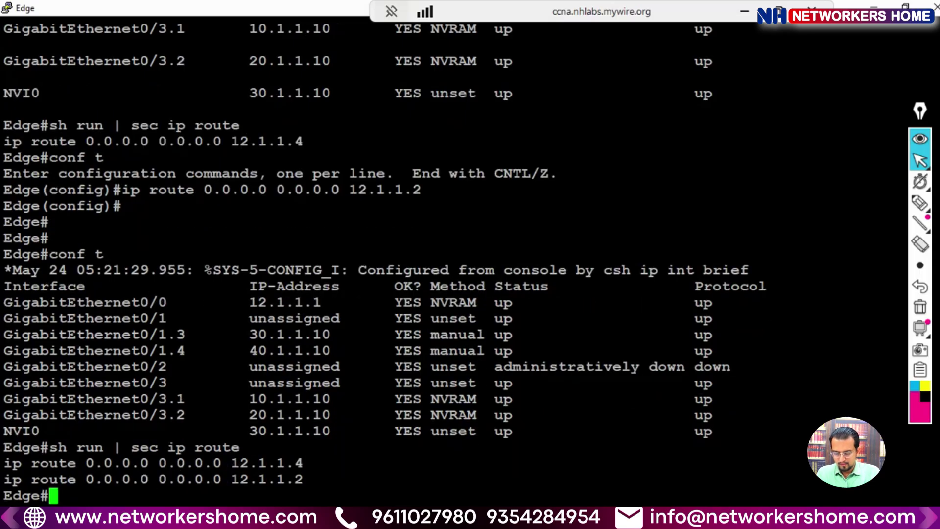
# Step: Remove Edge's wrong default route with no ip route 0.0.0.0 0.0.0.0 12.1.1.4 and return to privileged EXEC mode
pyautogui.write('conf t')
pyautogui.press('Return')
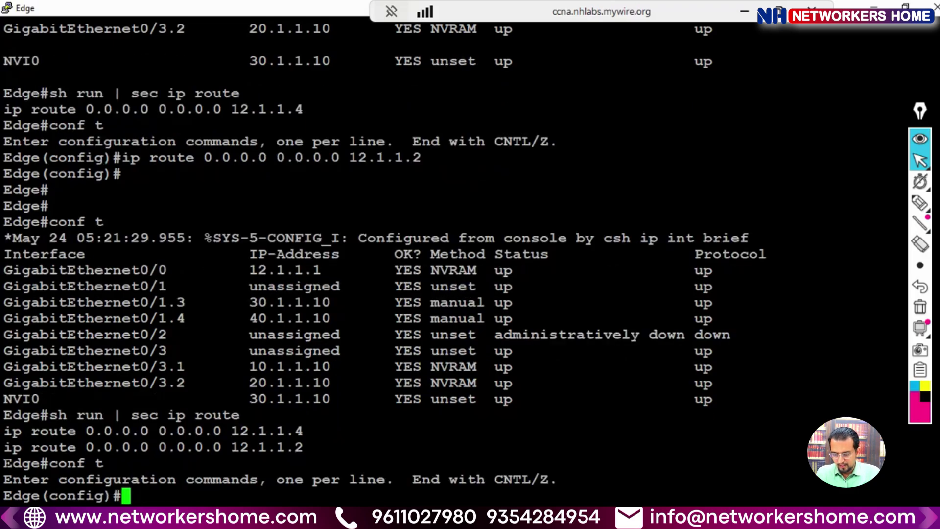
pyautogui.moveTo(3, 431); pyautogui.dragTo(304, 431)
pyautogui.rightClick(284, 430)
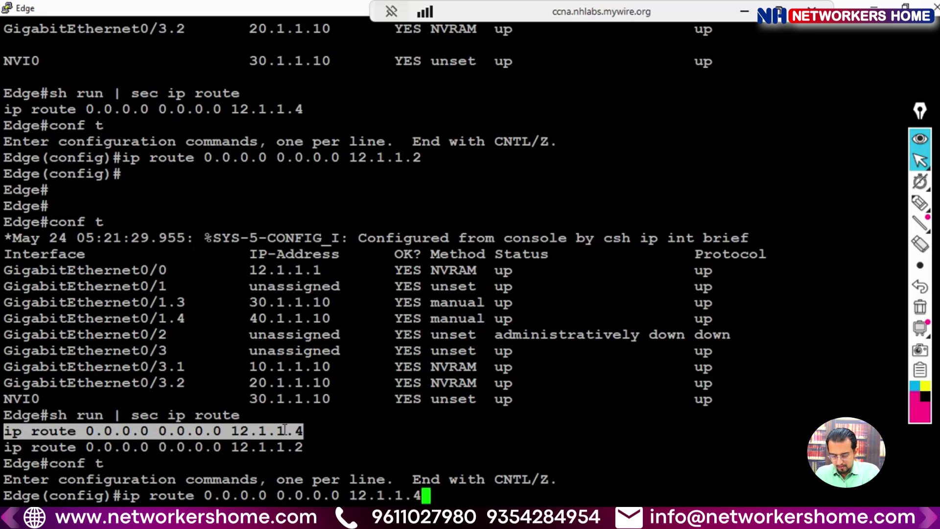
pyautogui.press('Left')
pyautogui.press('Left')
pyautogui.press('Left')
pyautogui.press('Left')
pyautogui.press('Left')
pyautogui.press('Left')
pyautogui.press('Left')
pyautogui.press('Left')
pyautogui.press('Left')
pyautogui.press('Left')
pyautogui.press('Left')
pyautogui.press('Left')
pyautogui.press('Left')
pyautogui.press('Left')
pyautogui.press('Left')
pyautogui.press('Left')
pyautogui.press('Left')
pyautogui.press('Left')
pyautogui.press('Left')
pyautogui.press('Left')
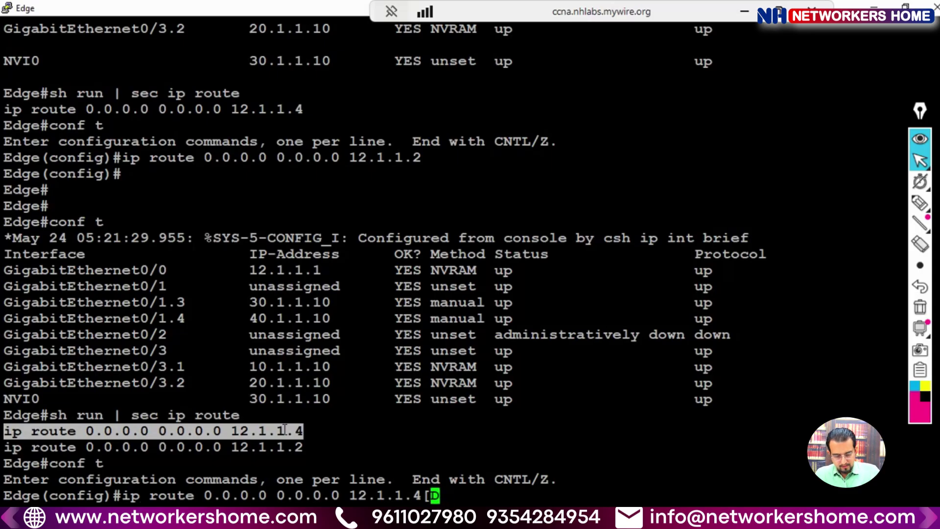
pyautogui.write('no')
pyautogui.press('Right')
pyautogui.press('Right')
pyautogui.press('Right')
pyautogui.press('Right')
pyautogui.press('Right')
pyautogui.press('Right')
pyautogui.press('Right')
pyautogui.press('Right')
pyautogui.press('Right')
pyautogui.press('Right')
pyautogui.press('Right')
pyautogui.press('Right')
pyautogui.press('Right')
pyautogui.press('Right')
pyautogui.press('Right')
pyautogui.press('Right')
pyautogui.press('Right')
pyautogui.press('Right')
pyautogui.press('Right')
pyautogui.press('Right')
pyautogui.press('Right')
pyautogui.press('Right')
pyautogui.press('Right')
pyautogui.press('Right')
pyautogui.press('Right')
pyautogui.press('Right')
pyautogui.press('Right')
pyautogui.press('Right')
pyautogui.press('Right')
pyautogui.press('Right')
pyautogui.press('Right')
pyautogui.press('Right')
pyautogui.press('Right')
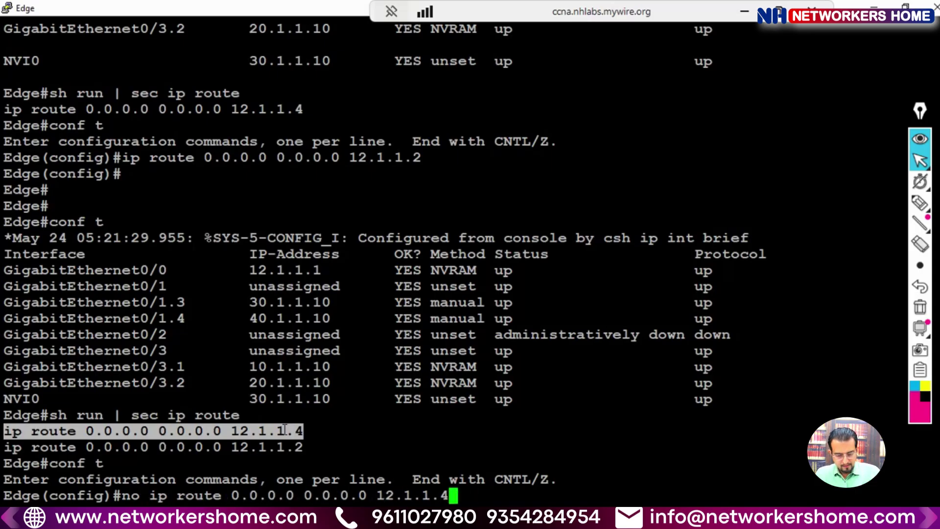
pyautogui.press('Return')
pyautogui.hotkey('ctrl', 'z')
pyautogui.press('Return')
pyautogui.press('Return')
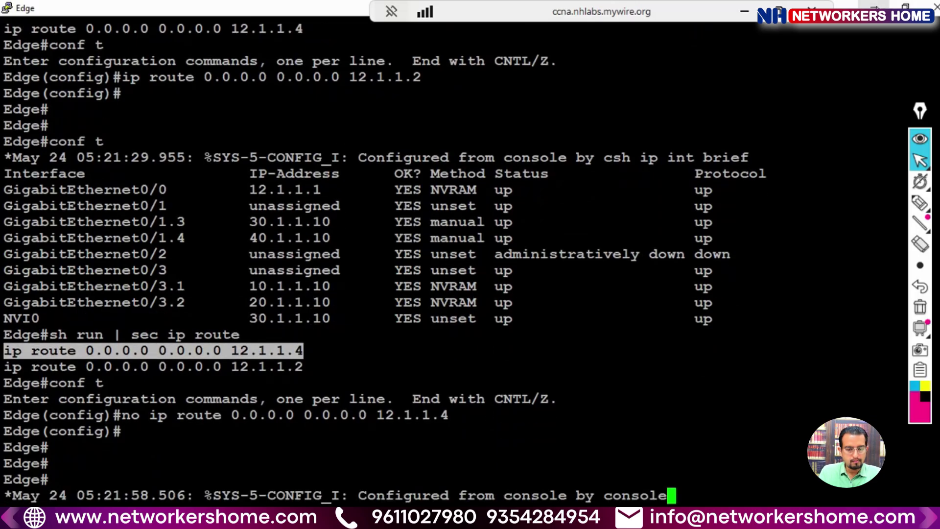
# Step: Minimize the ISP console, switch to VPC3, and rerun the ping to 12.1.1.2
pyautogui.hotkey('alt', 'Tab')
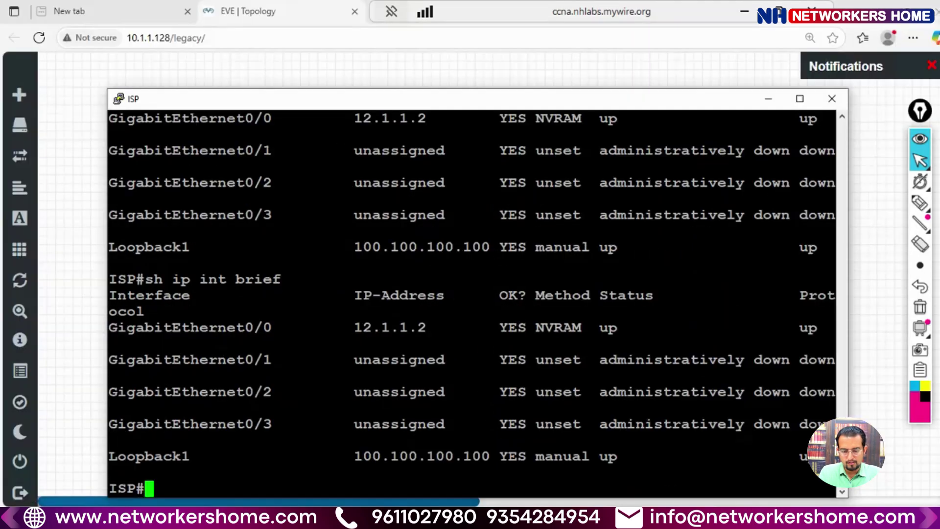
pyautogui.click(768, 99)
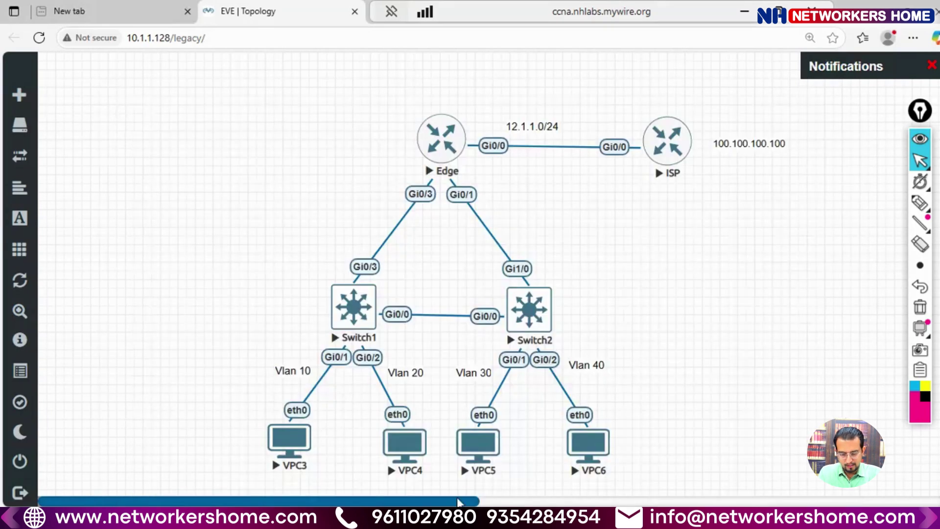
pyautogui.moveTo(460, 512)
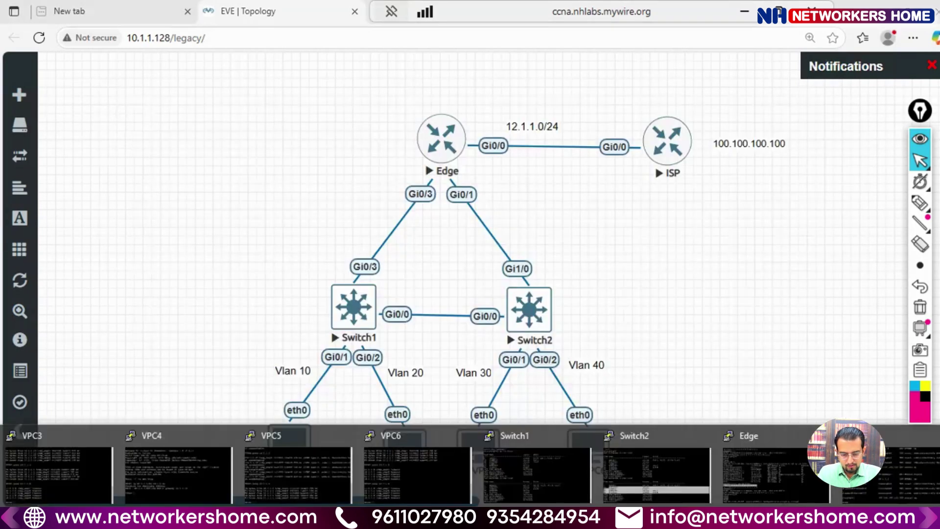
pyautogui.click(71, 462)
pyautogui.press('Up')
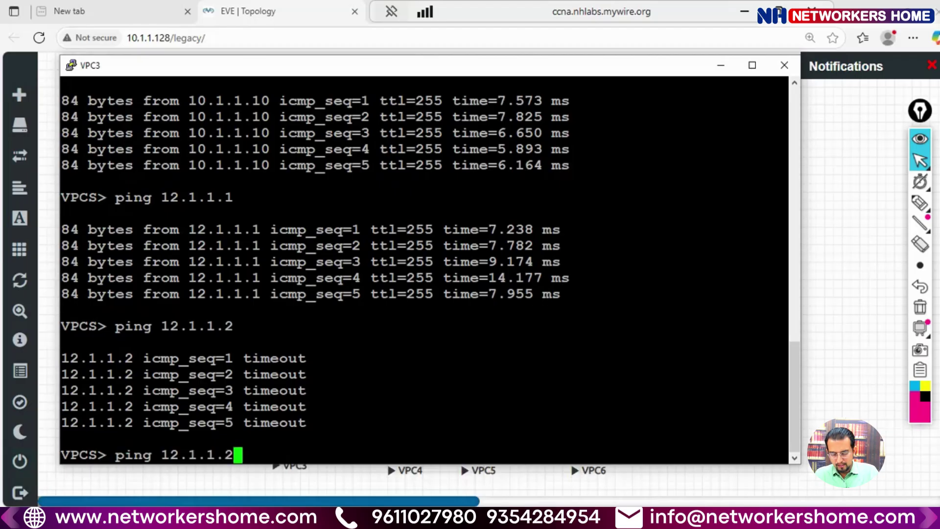
pyautogui.press('Return')
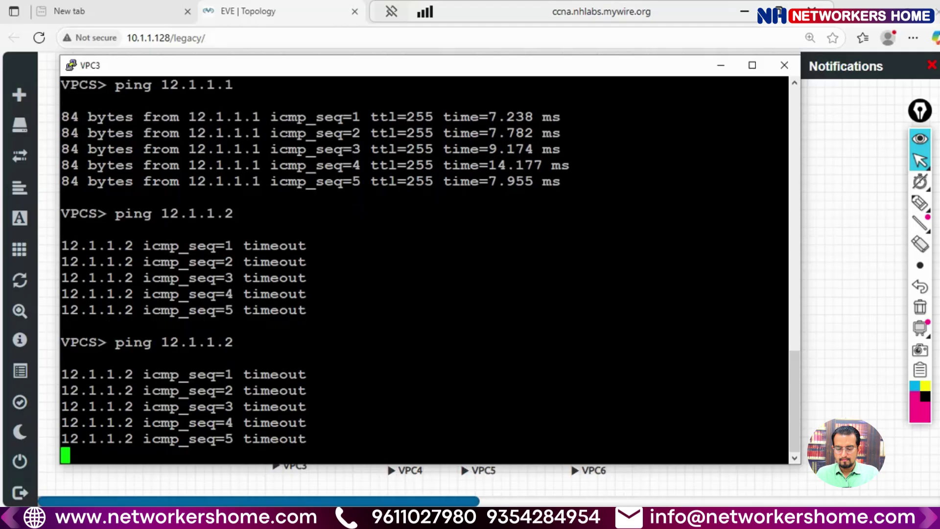
pyautogui.press('Up')
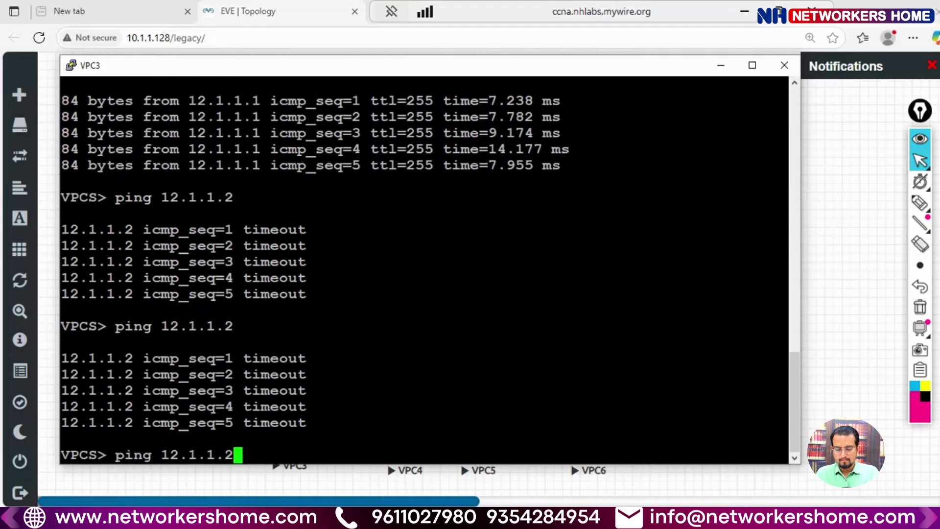
pyautogui.hotkey('alt', 'Tab')
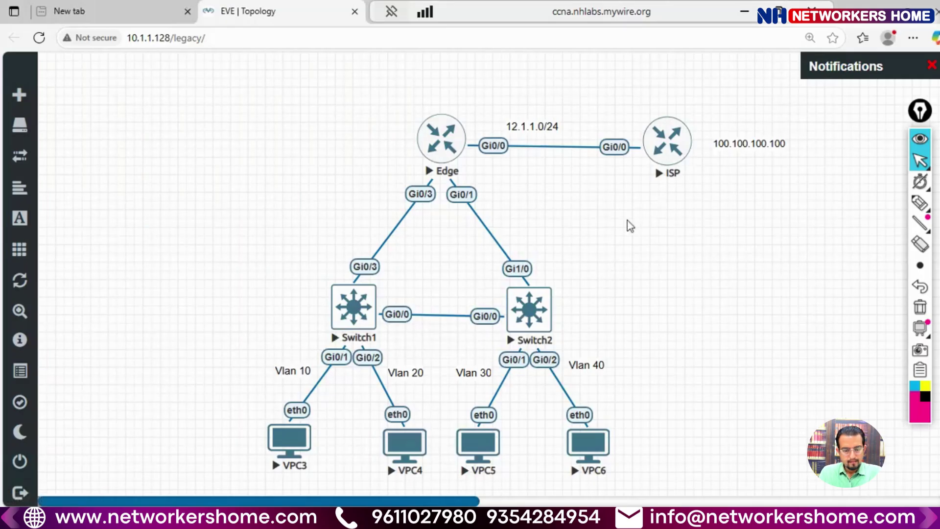
pyautogui.hotkey('alt', 'Tab')
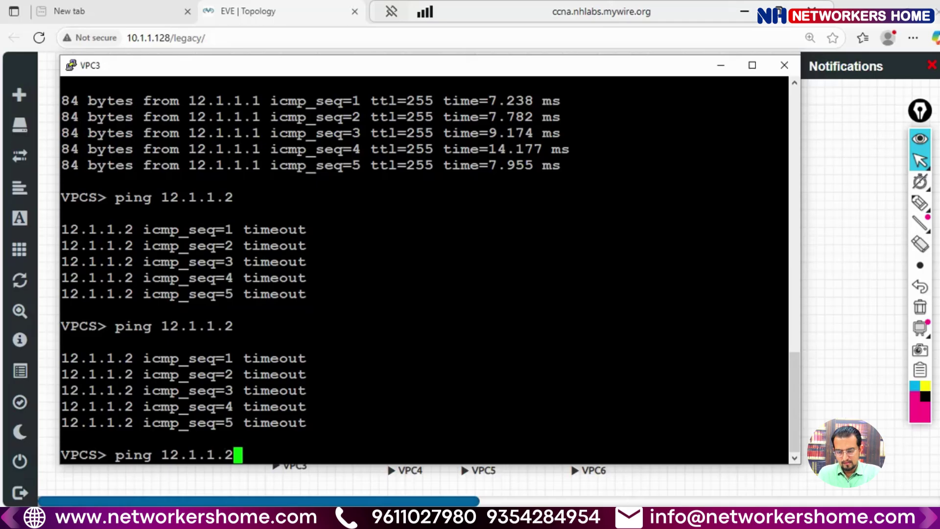
pyautogui.hotkey('alt', 'Tab')
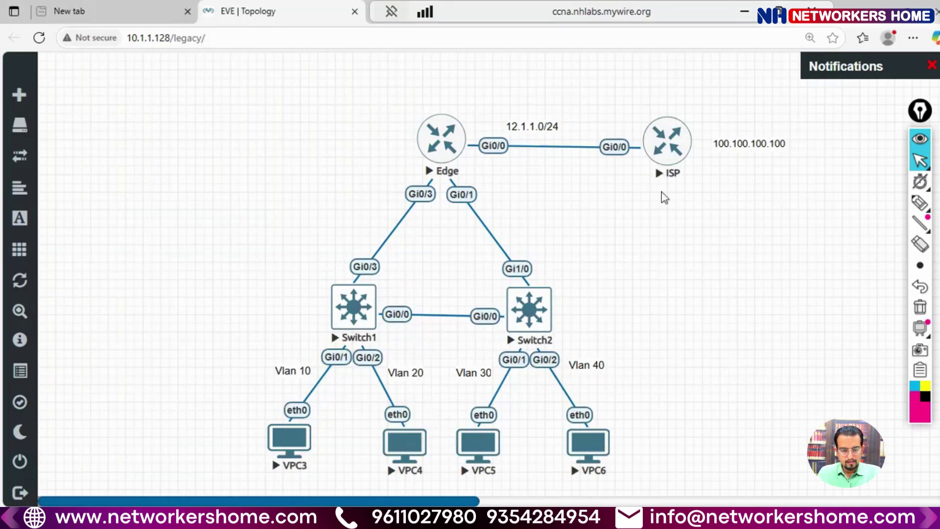
pyautogui.click(667, 151)
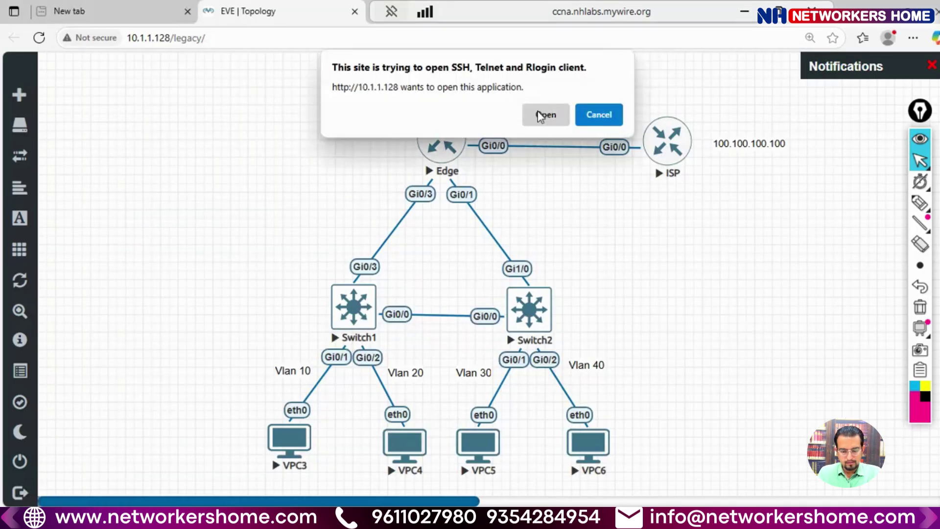
pyautogui.click(611, 120)
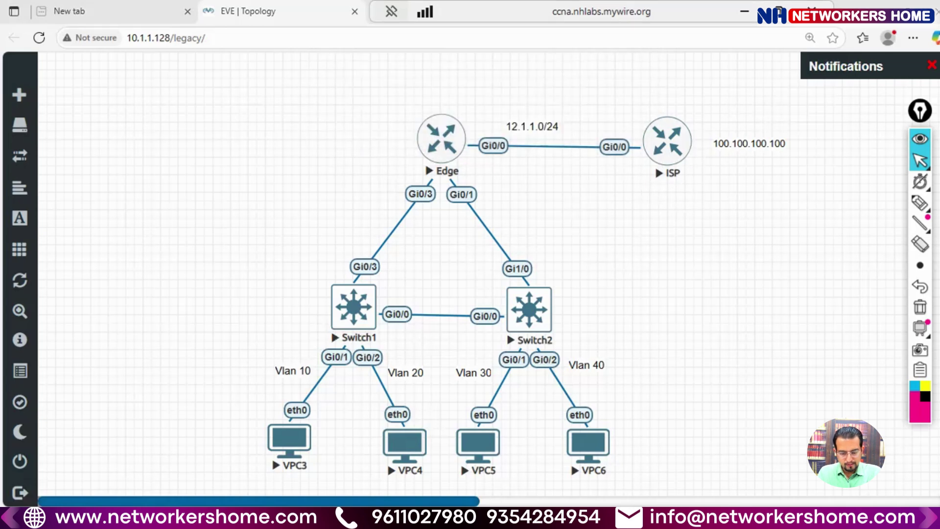
# Step: Switch to the Edge console and run sh ip int brief to check its interface addresses and status
pyautogui.hotkey('alt', 'Tab')
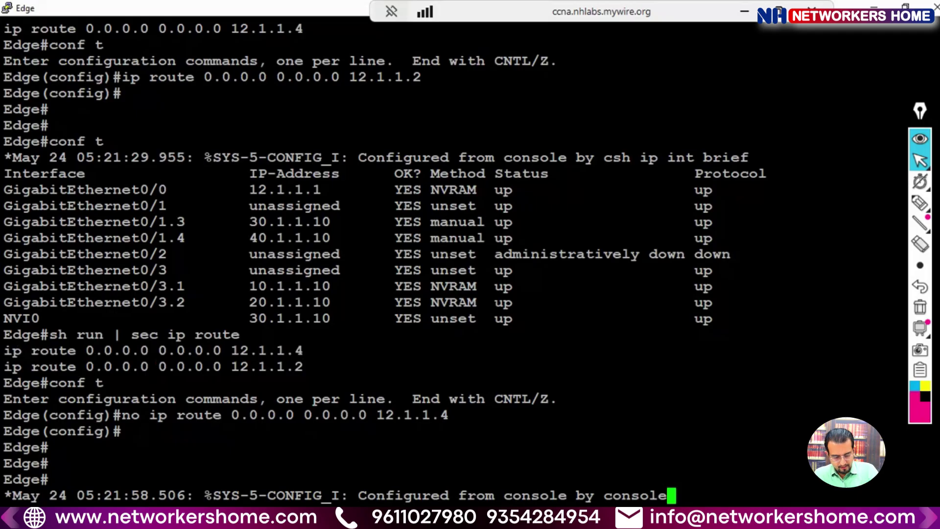
pyautogui.press('Return')
pyautogui.press('Return')
pyautogui.press('Return')
pyautogui.press('Return')
pyautogui.write('sh ip int brief')
pyautogui.press('Return')
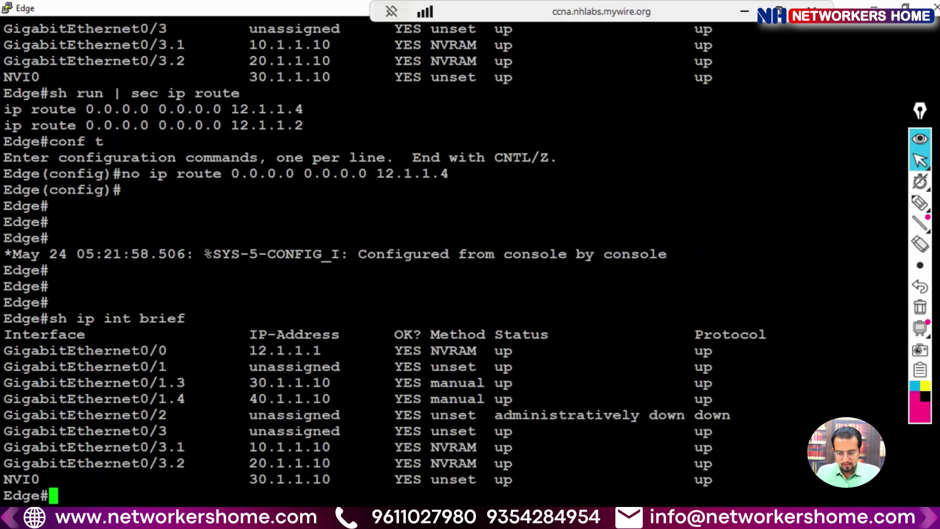
# Step: Run sh run | sec ip route on Edge to check its configured static routes
pyautogui.write('sh run ')
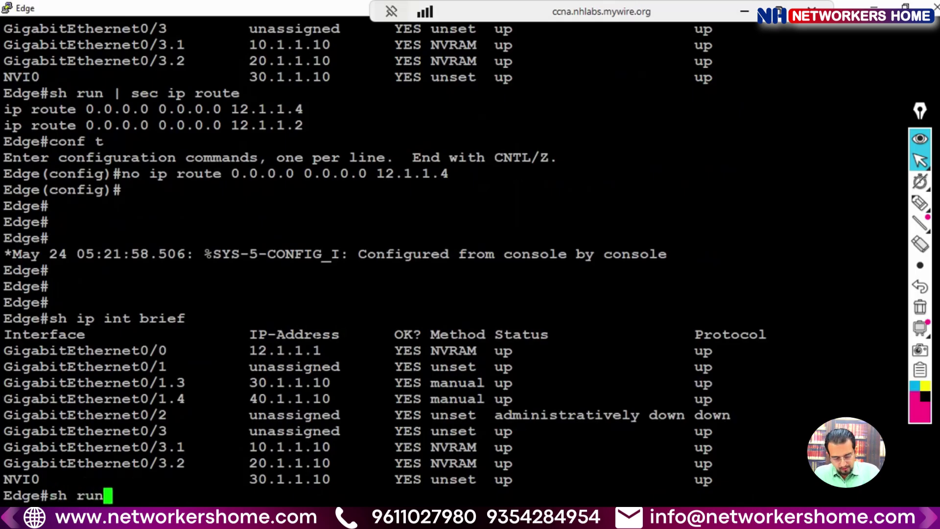
pyautogui.write('| sec i')
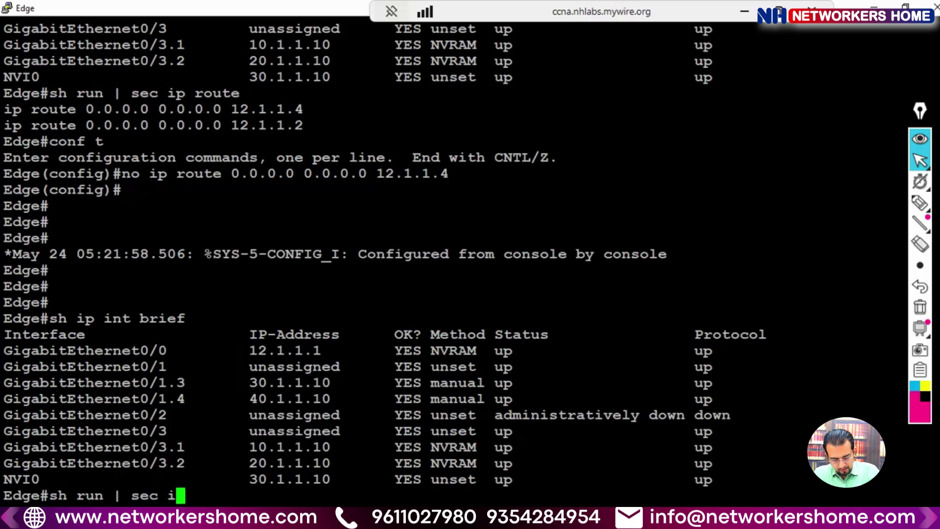
pyautogui.write('p route')
pyautogui.press('Return')
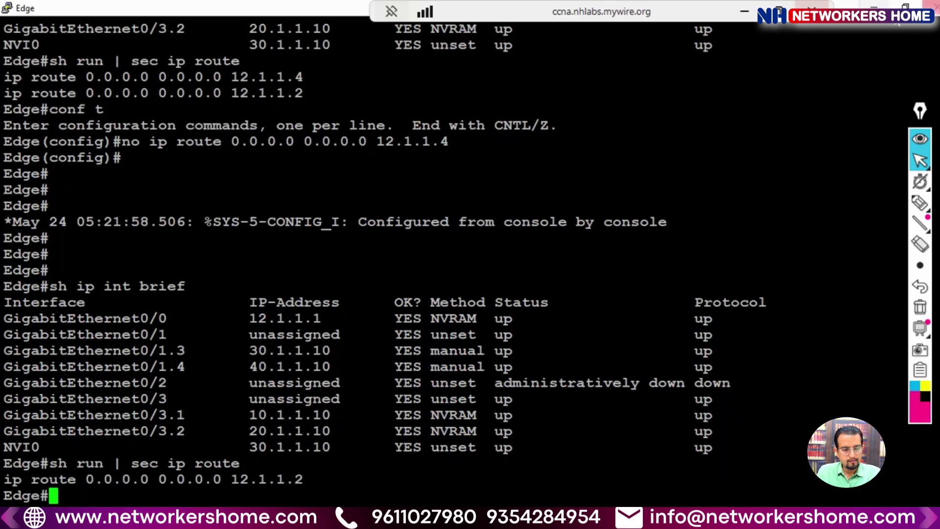
# Step: Minimize the Edge console, switch to ISP, and run sh run | sec ip route to check its static routes
pyautogui.click(875, 5)
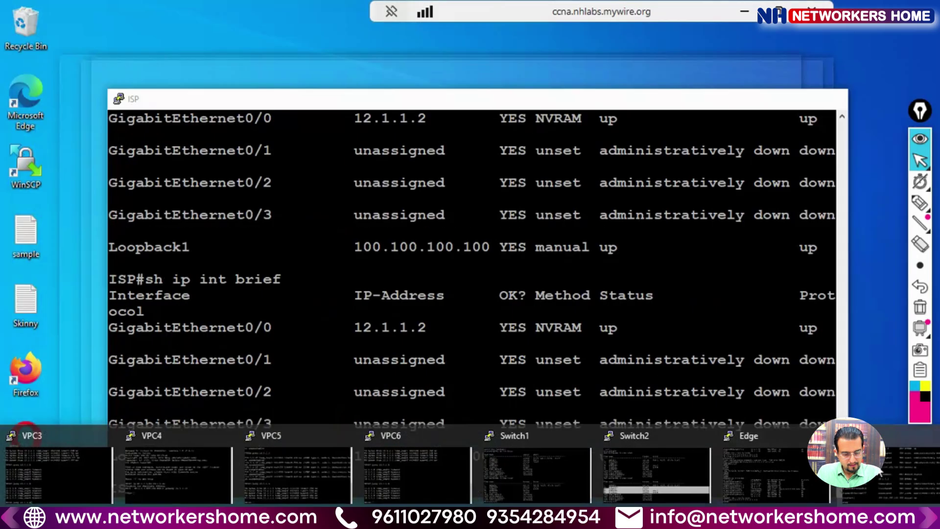
pyautogui.click(882, 473)
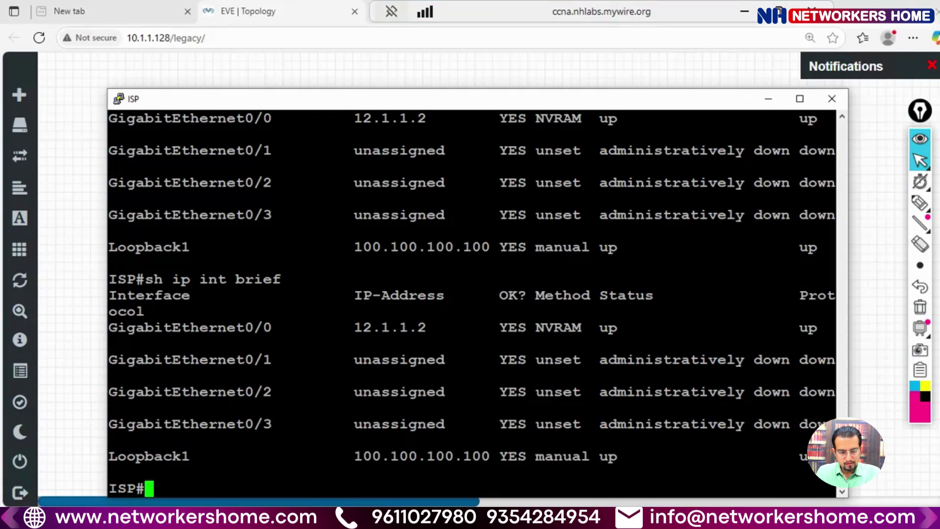
pyautogui.click(862, 243)
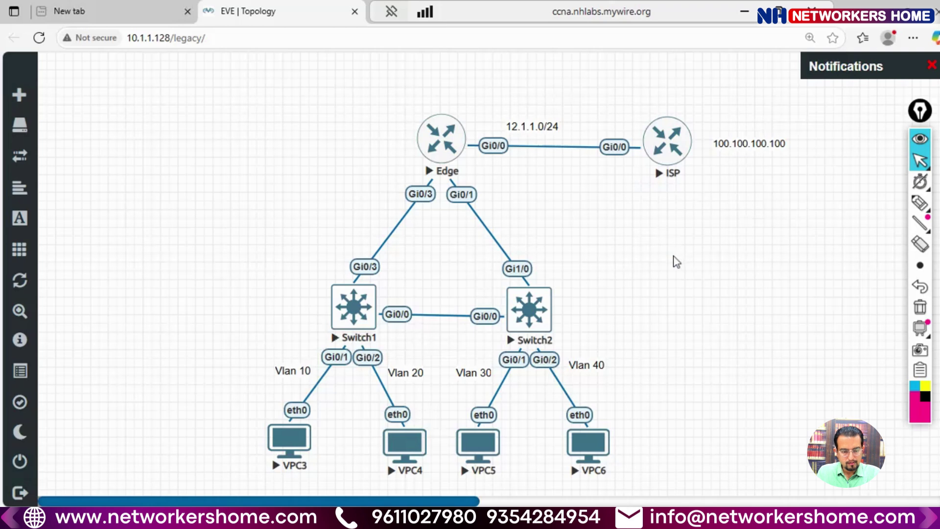
pyautogui.hotkey('alt', 'Tab')
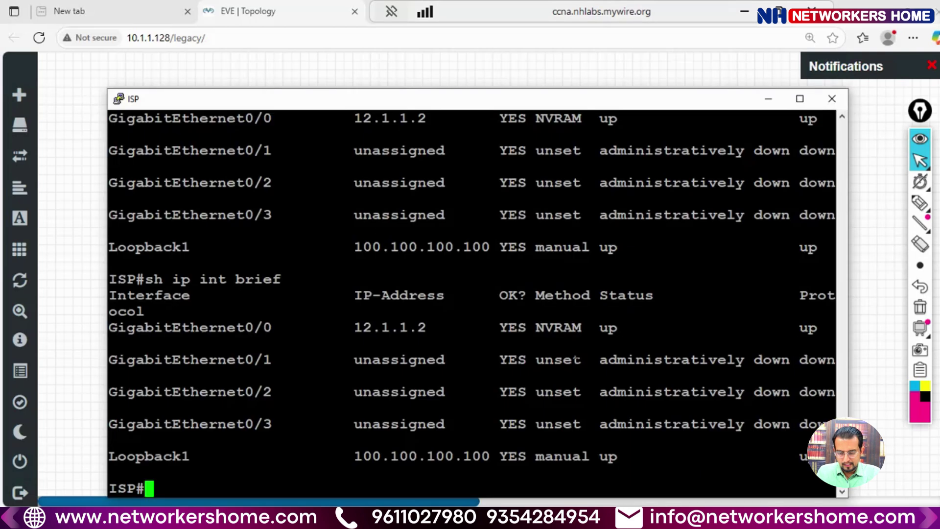
pyautogui.press('Return')
pyautogui.press('Return')
pyautogui.press('Return')
pyautogui.press('Return')
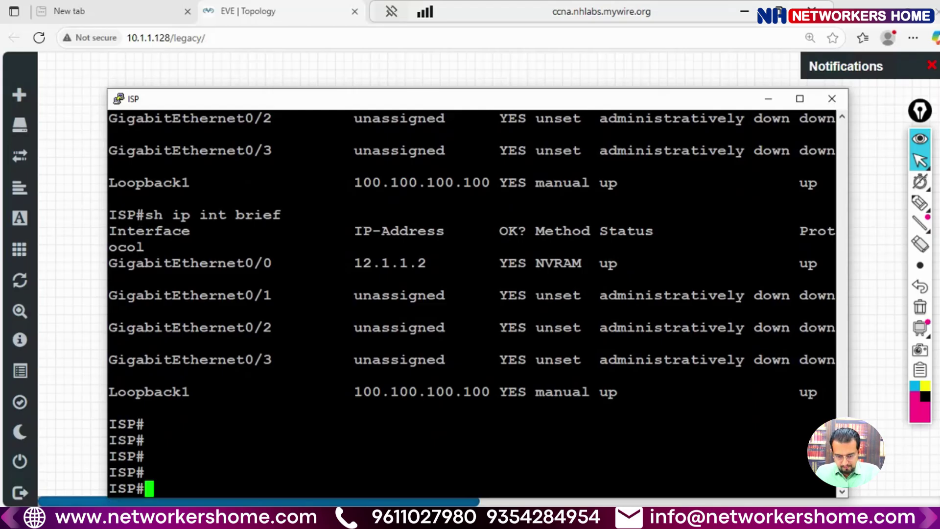
pyautogui.write('sh ')
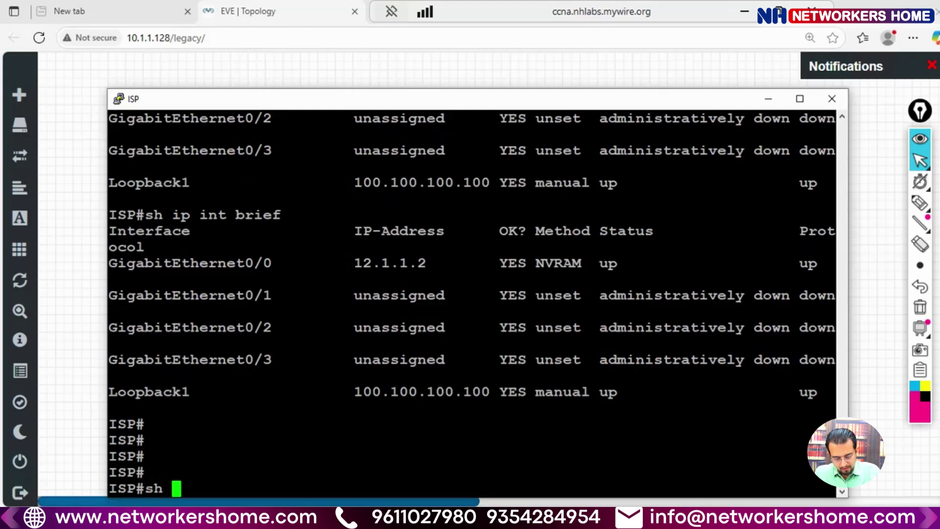
pyautogui.write('run | sec')
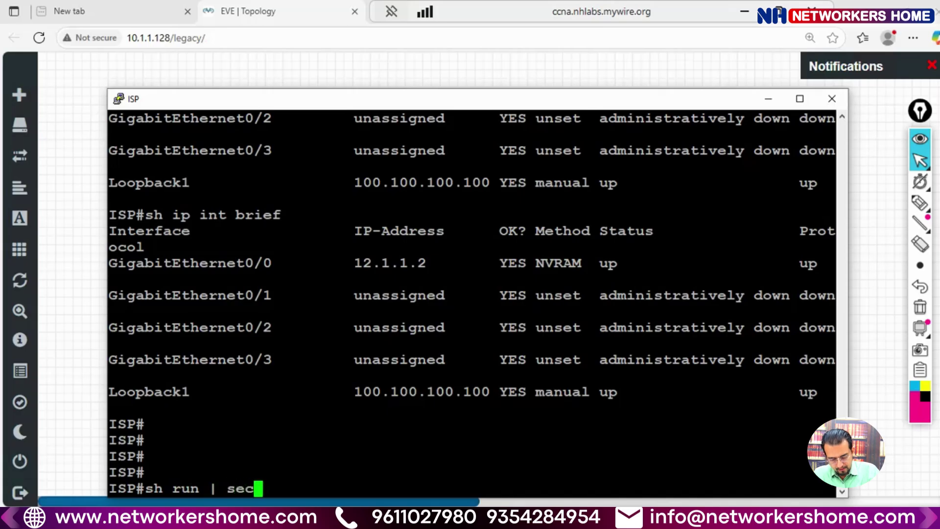
pyautogui.write(' ip route')
pyautogui.press('Return')
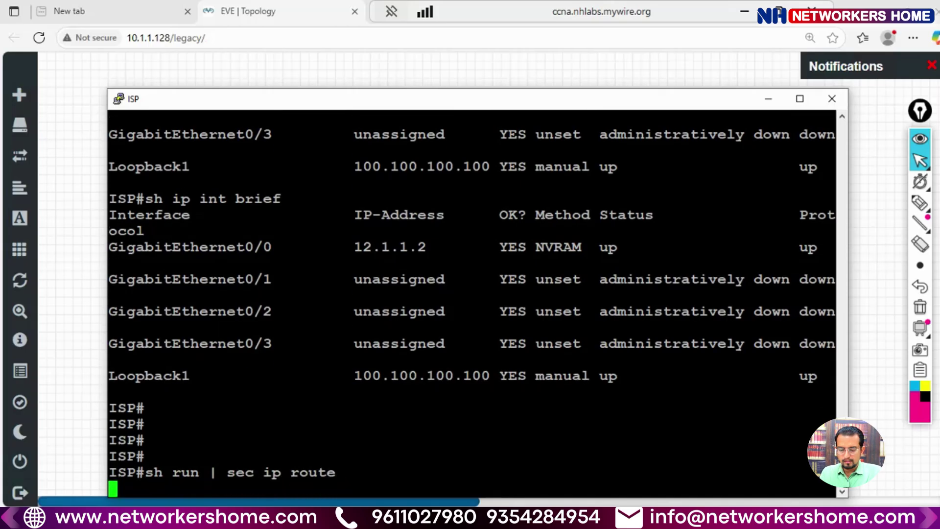
# Step: Run sh running-config on ISP and page through the whole configuration to the end
pyautogui.write('sh run')
pyautogui.press('Tab')
pyautogui.press('Return')
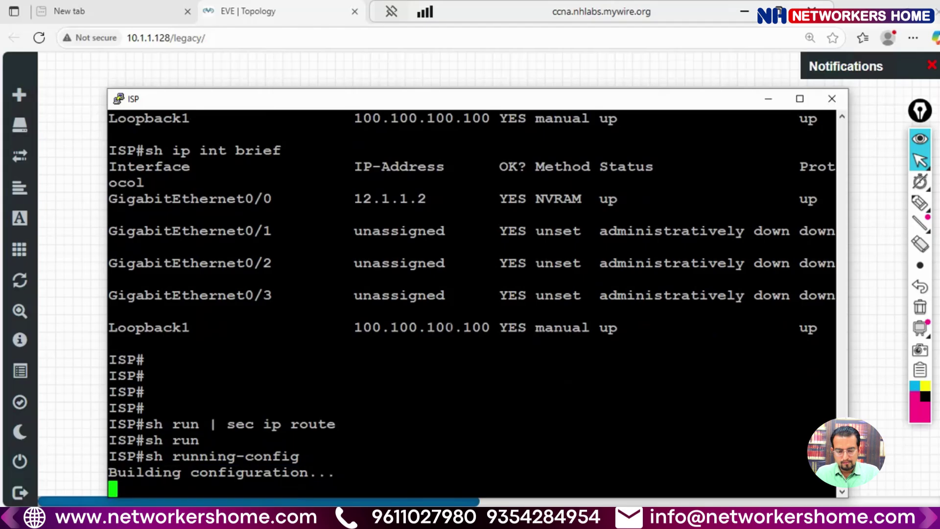
pyautogui.press('Return')
pyautogui.press('Return')
pyautogui.press('Return')
pyautogui.press('Return')
pyautogui.press('Return')
pyautogui.press('Return')
pyautogui.press('Return')
pyautogui.press('Return')
pyautogui.press('Return')
pyautogui.press('Return')
pyautogui.press('Return')
pyautogui.press('Return')
pyautogui.press('Return')
pyautogui.press('Return')
pyautogui.press('Return')
pyautogui.press('Return')
pyautogui.press('Return')
pyautogui.press('Return')
pyautogui.press('Return')
pyautogui.press('Return')
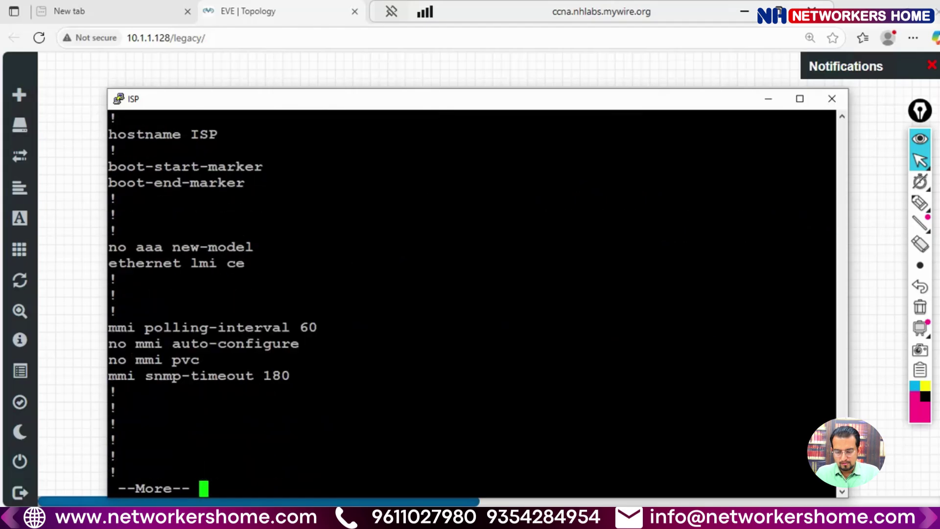
pyautogui.press('Return')
pyautogui.press('Return')
pyautogui.press('Return')
pyautogui.press('Return')
pyautogui.press('Return')
pyautogui.press('Return')
pyautogui.press('Return')
pyautogui.press('Return')
pyautogui.press('Return')
pyautogui.press('Return')
pyautogui.press('Return')
pyautogui.press('Return')
pyautogui.press('Return')
pyautogui.press('Return')
pyautogui.press('Return')
pyautogui.press('Return')
pyautogui.press('Return')
pyautogui.press('space')
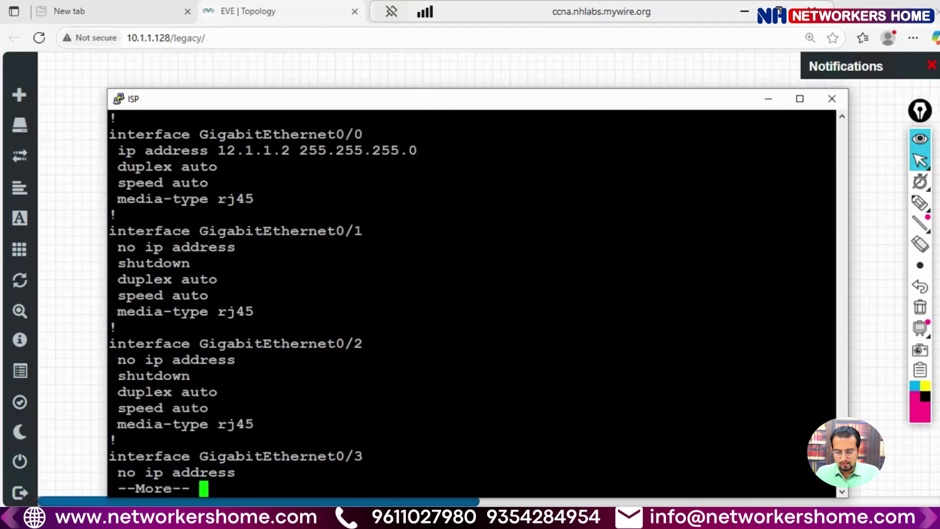
pyautogui.press('Return')
pyautogui.press('Return')
pyautogui.press('Return')
pyautogui.press('Return')
pyautogui.press('Return')
pyautogui.press('Return')
pyautogui.press('Return')
pyautogui.press('Return')
pyautogui.press('Return')
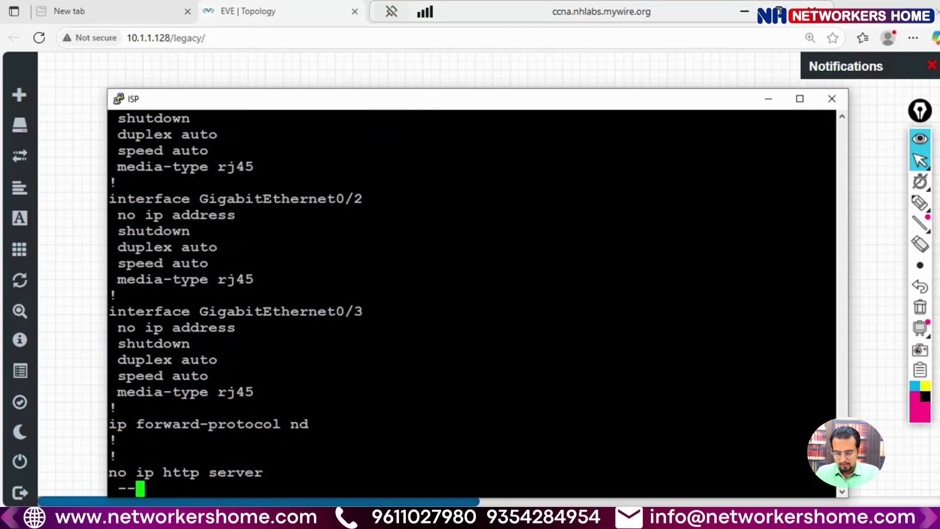
pyautogui.press('Return')
pyautogui.press('Return')
pyautogui.press('Return')
pyautogui.press('Return')
pyautogui.press('Return')
pyautogui.press('Return')
pyautogui.press('Return')
pyautogui.press('Return')
pyautogui.press('Return')
pyautogui.press('Return')
pyautogui.press('Return')
pyautogui.press('Return')
pyautogui.press('Return')
pyautogui.press('Return')
pyautogui.press('Return')
pyautogui.press('Return')
pyautogui.press('Return')
pyautogui.press('Return')
pyautogui.press('Return')
pyautogui.press('Return')
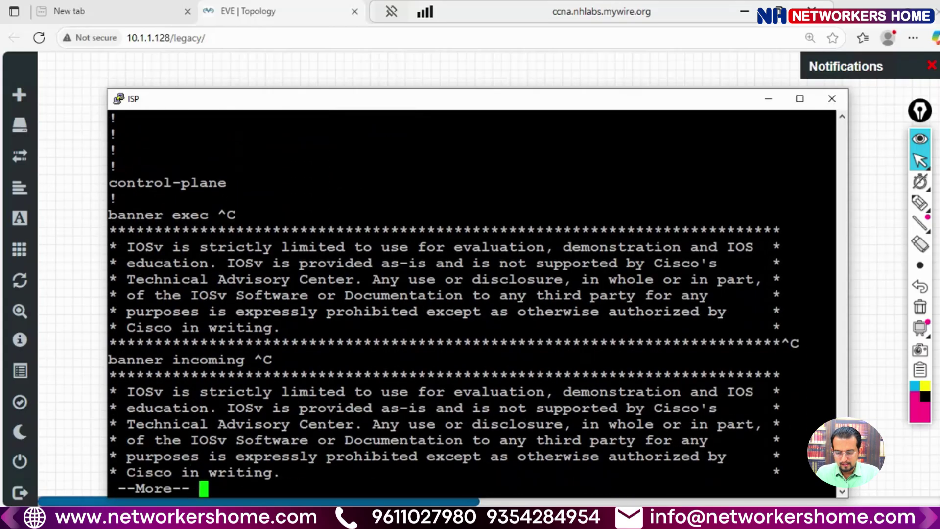
pyautogui.press('Return')
pyautogui.press('Return')
pyautogui.press('Return')
pyautogui.press('Return')
pyautogui.press('Return')
pyautogui.press('Return')
pyautogui.press('Return')
pyautogui.press('Return')
pyautogui.press('Return')
pyautogui.press('Return')
pyautogui.press('Return')
pyautogui.press('Return')
pyautogui.press('Return')
pyautogui.press('Return')
pyautogui.press('Return')
pyautogui.press('Return')
pyautogui.press('Return')
pyautogui.press('Return')
pyautogui.press('Return')
pyautogui.press('Return')
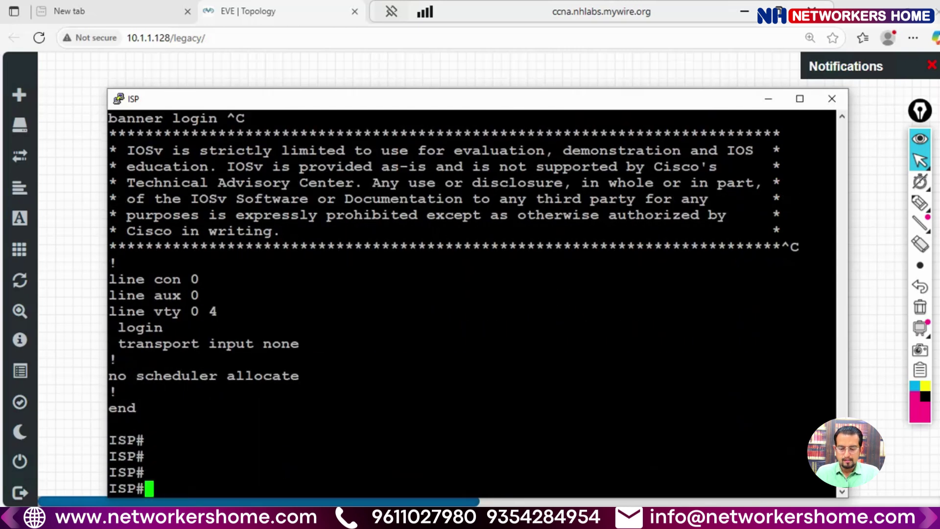
# Step: Run sh ip route on ISP to examine its routing table
pyautogui.write('sh i')
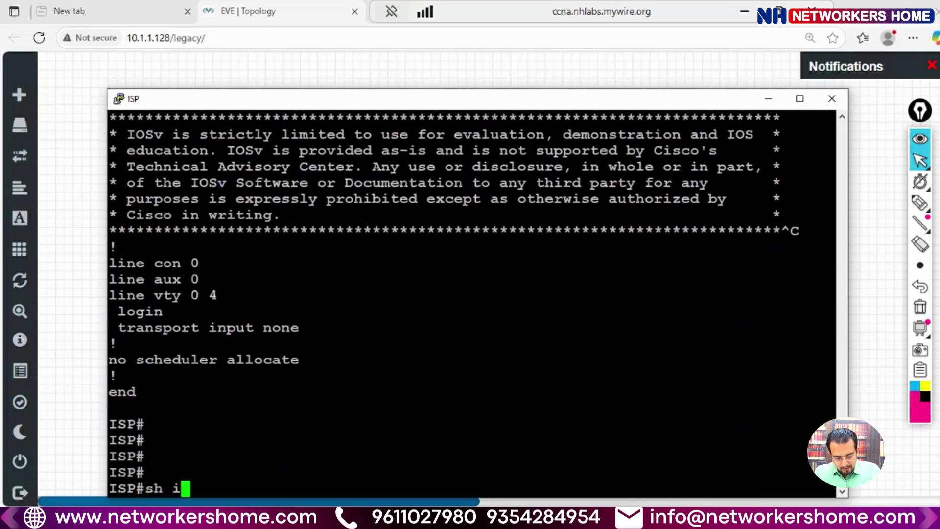
pyautogui.write('p route')
pyautogui.press('Return')
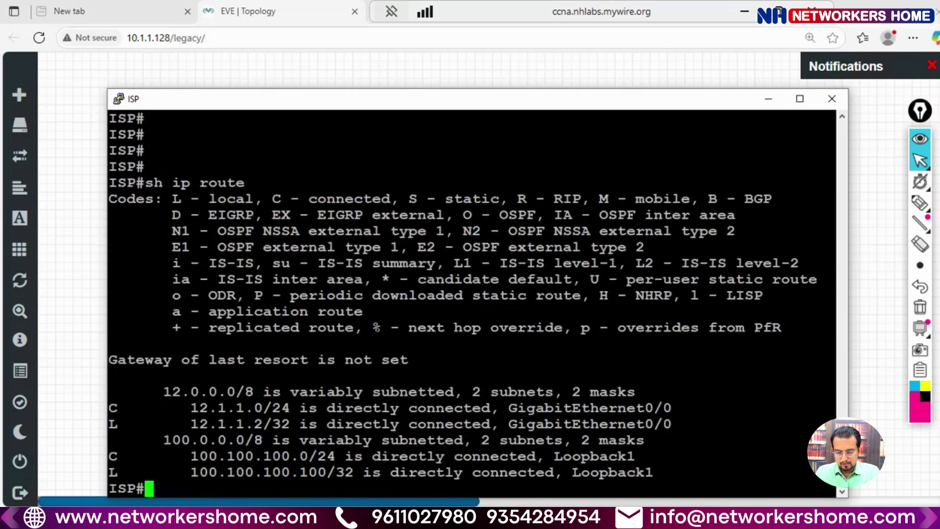
# Step: Enter global configuration on ISP and add a static route to 10.1.1.0 255.255.255.0 through next hop 12.1.1.1
pyautogui.hotkey('alt', 'Tab')
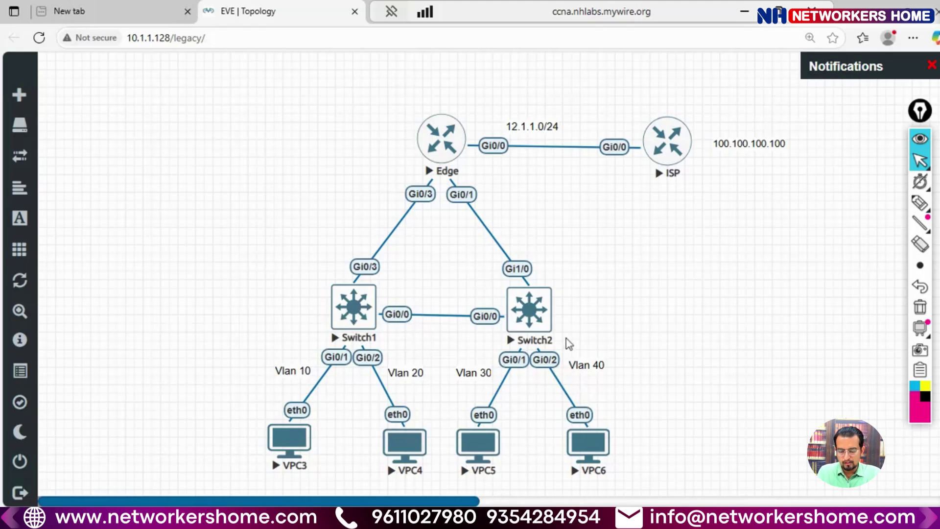
pyautogui.hotkey('alt', 'Tab')
pyautogui.write('conf t')
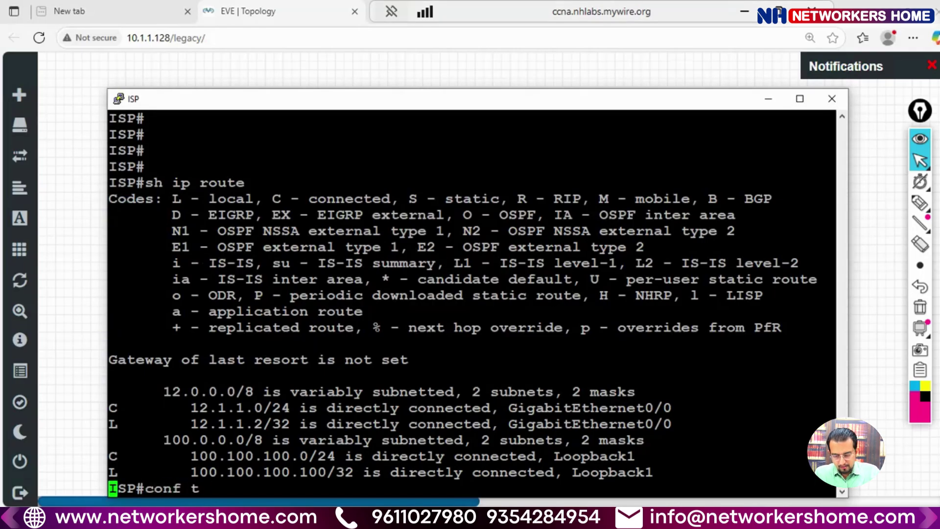
pyautogui.press('Return')
pyautogui.write('ip route ')
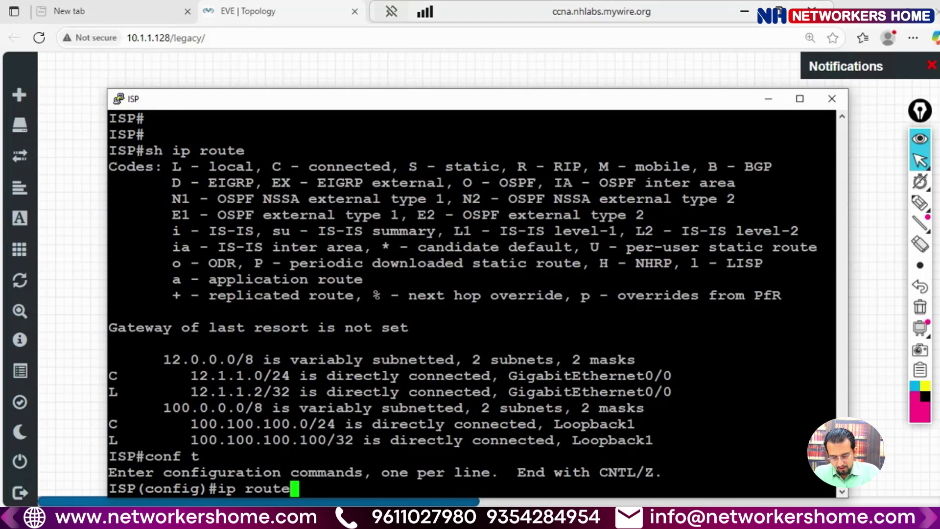
pyautogui.write('10.1.1.')
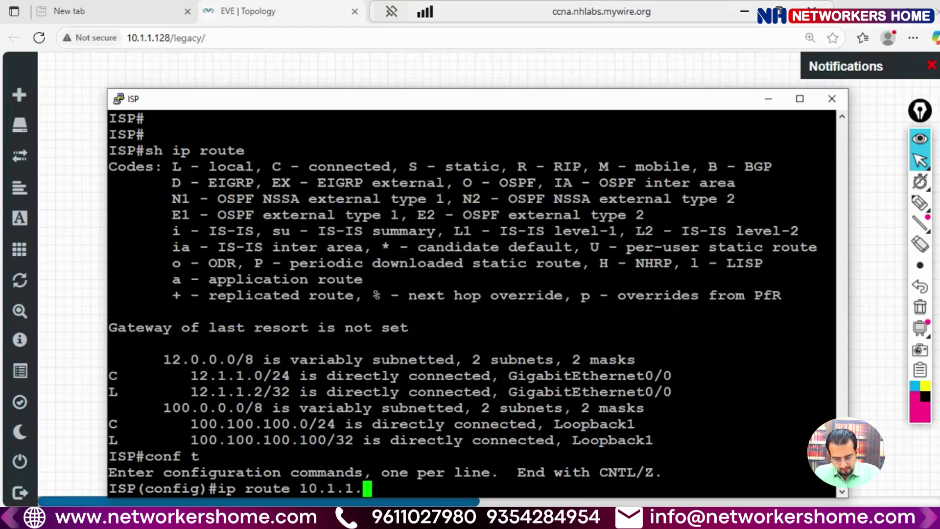
pyautogui.write('0 255.')
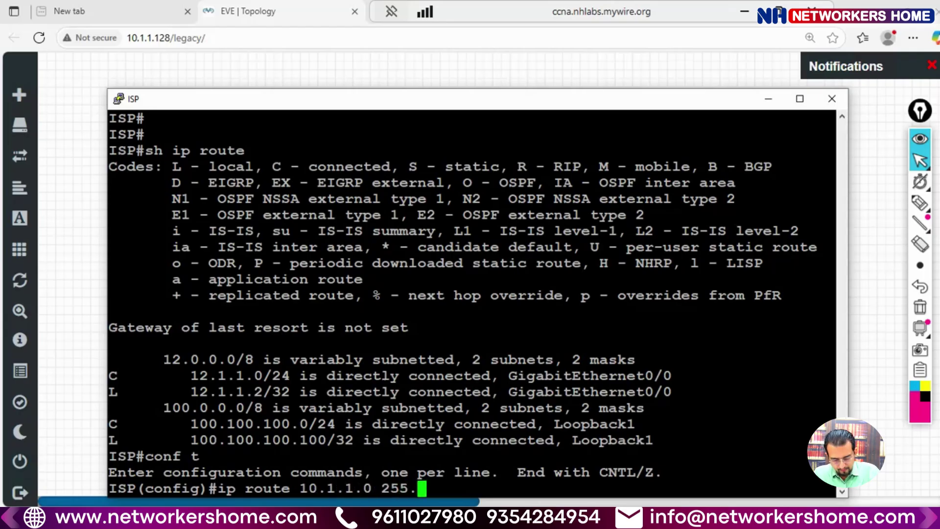
pyautogui.write('255.255.0')
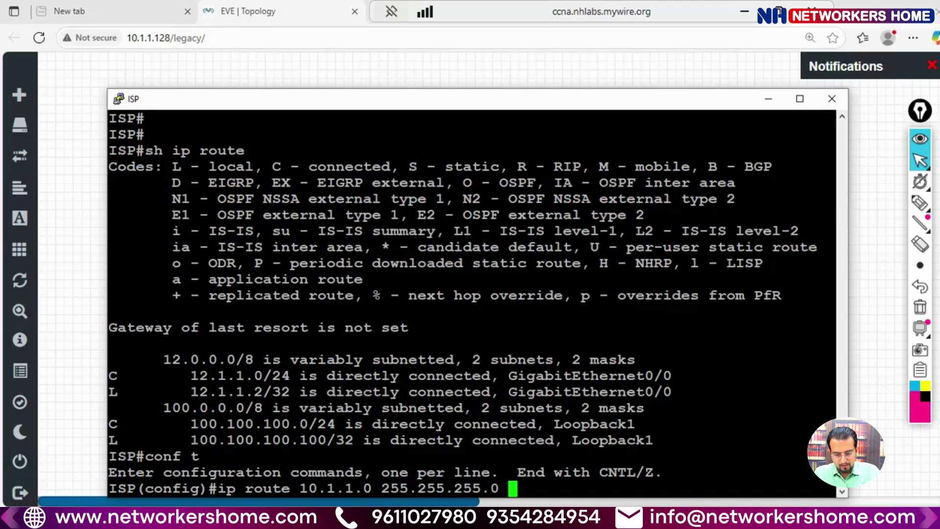
pyautogui.hotkey('alt', 'Tab')
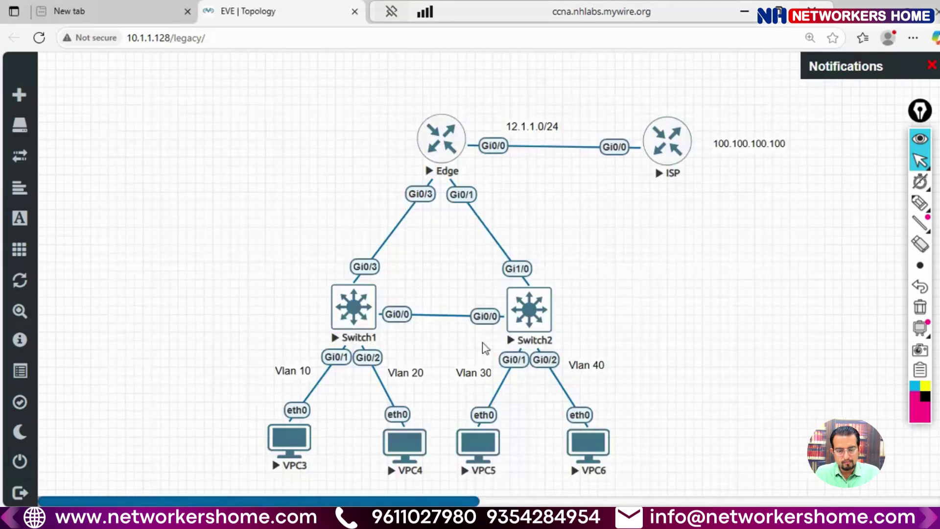
pyautogui.hotkey('alt', 'Tab')
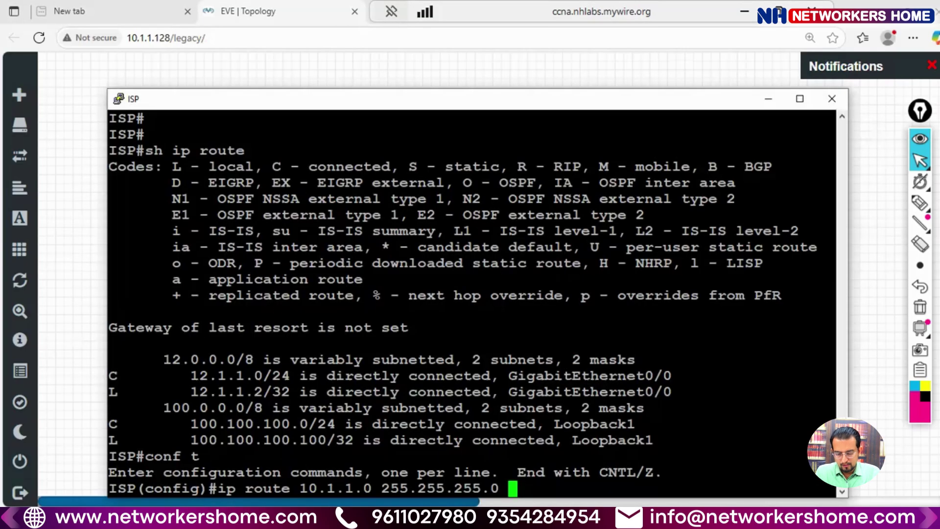
pyautogui.write('12.1.1.1')
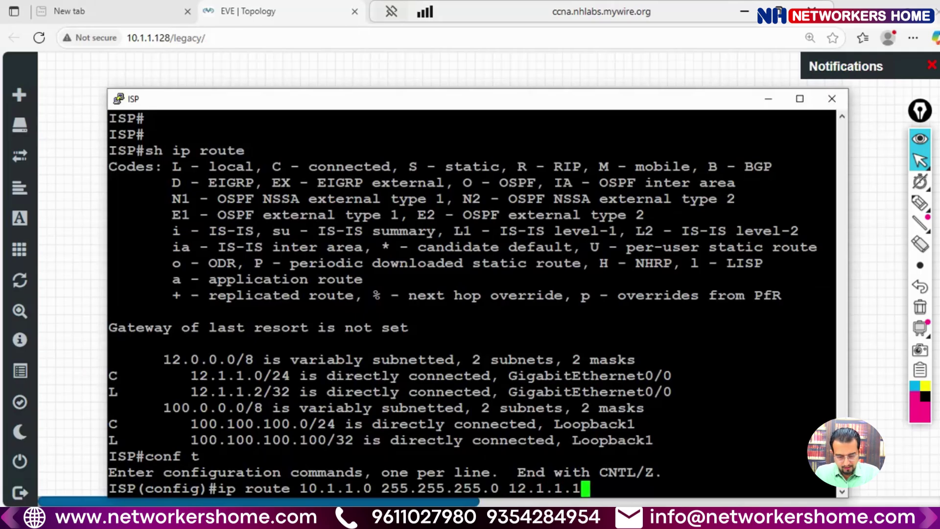
pyautogui.press('Return')
# Step: Recall the static route command on ISP and add a route to 20.1.1.0 255.255.255.0 through 12.1.1.1
pyautogui.press('Up')
pyautogui.press('Left')
pyautogui.press('Left')
pyautogui.press('Left')
pyautogui.press('Left')
pyautogui.press('Left')
pyautogui.press('Left')
pyautogui.press('Left')
pyautogui.press('Left')
pyautogui.press('Left')
pyautogui.press('Left')
pyautogui.press('Left')
pyautogui.press('Left')
pyautogui.press('Left')
pyautogui.press('Left')
pyautogui.press('Left')
pyautogui.press('Left')
pyautogui.press('Left')
pyautogui.press('Left')
pyautogui.press('Left')
pyautogui.press('Left')
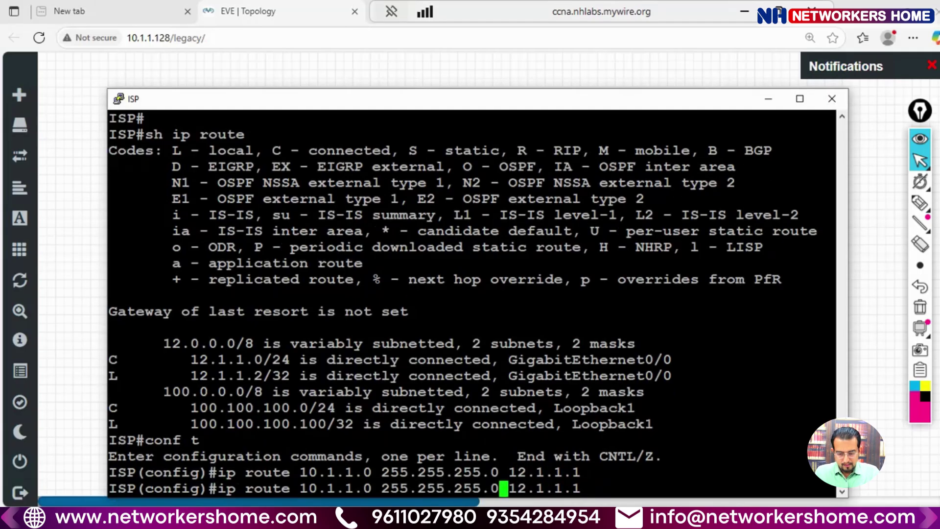
pyautogui.press('Left')
pyautogui.press('BackSpace')
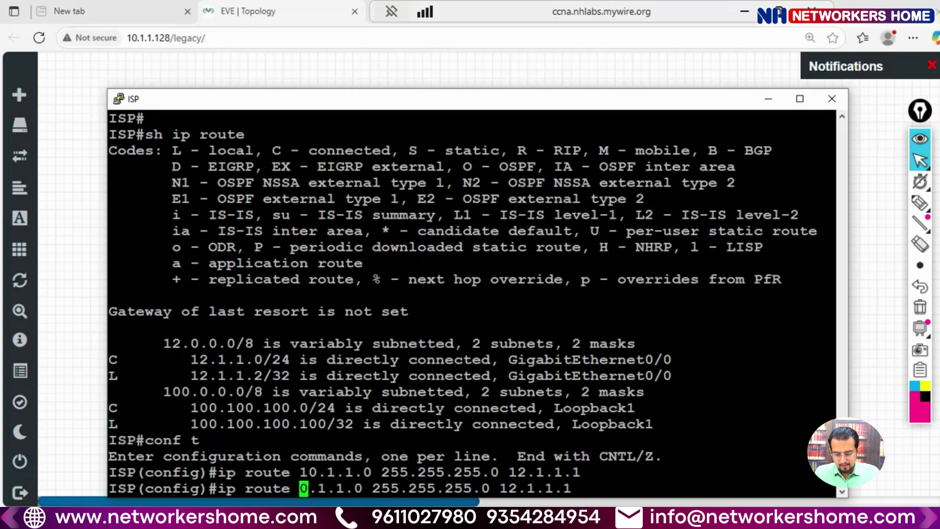
pyautogui.write('2')
pyautogui.press('Return')
# Step: Recall the static route command on ISP and add a route to 30.1.1.0 255.255.255.0 through 12.1.1.1
pyautogui.press('Up')
pyautogui.press('Left')
pyautogui.press('Left')
pyautogui.press('Left')
pyautogui.press('Left')
pyautogui.press('Left')
pyautogui.press('Left')
pyautogui.press('Left')
pyautogui.press('Left')
pyautogui.press('Left')
pyautogui.press('Left')
pyautogui.press('Left')
pyautogui.press('Left')
pyautogui.press('Left')
pyautogui.press('Left')
pyautogui.press('Left')
pyautogui.press('Left')
pyautogui.press('Left')
pyautogui.press('Left')
pyautogui.press('Left')
pyautogui.press('Left')
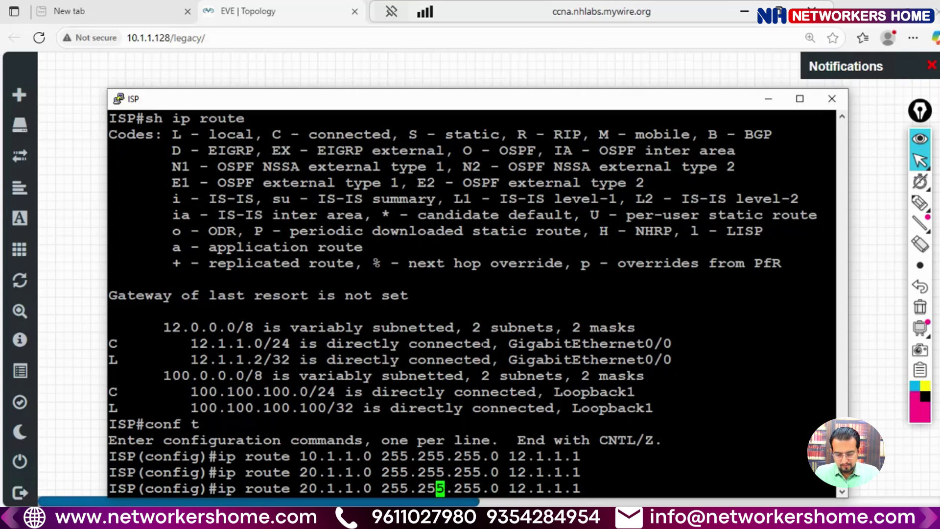
pyautogui.press('BackSpace')
pyautogui.write('3')
pyautogui.press('Return')
# Step: Add an ISP static route to 40.1.1.0 255.255.255.0 through 12.1.1.1 and return to privileged EXEC mode
pyautogui.press('Up')
pyautogui.press('Left')
pyautogui.press('Left')
pyautogui.press('Left')
pyautogui.press('Left')
pyautogui.press('Left')
pyautogui.press('Left')
pyautogui.press('Left')
pyautogui.press('Left')
pyautogui.press('Left')
pyautogui.press('Left')
pyautogui.press('Left')
pyautogui.press('Left')
pyautogui.press('Left')
pyautogui.press('Left')
pyautogui.press('Left')
pyautogui.press('Left')
pyautogui.press('Left')
pyautogui.press('Left')
pyautogui.press('Left')
pyautogui.press('Left')
pyautogui.press('Left')
pyautogui.press('Left')
pyautogui.press('Left')
pyautogui.press('Left')
pyautogui.press('Left')
pyautogui.press('Left')
pyautogui.press('Left')
pyautogui.press('Left')
pyautogui.press('Left')
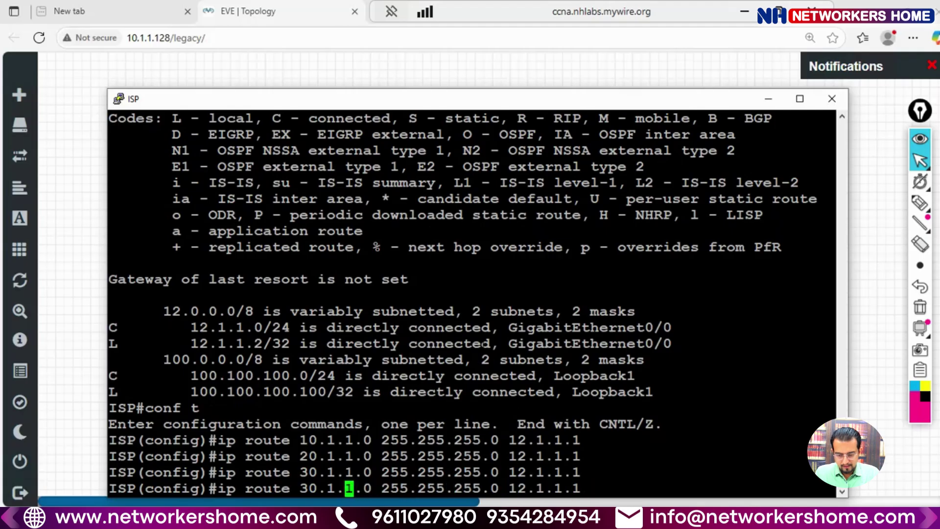
pyautogui.press('BackSpace')
pyautogui.press('BackSpace')
pyautogui.write('40')
pyautogui.press('Return')
pyautogui.hotkey('ctrl', 'z')
pyautogui.press('Return')
pyautogui.press('Return')
pyautogui.press('Return')
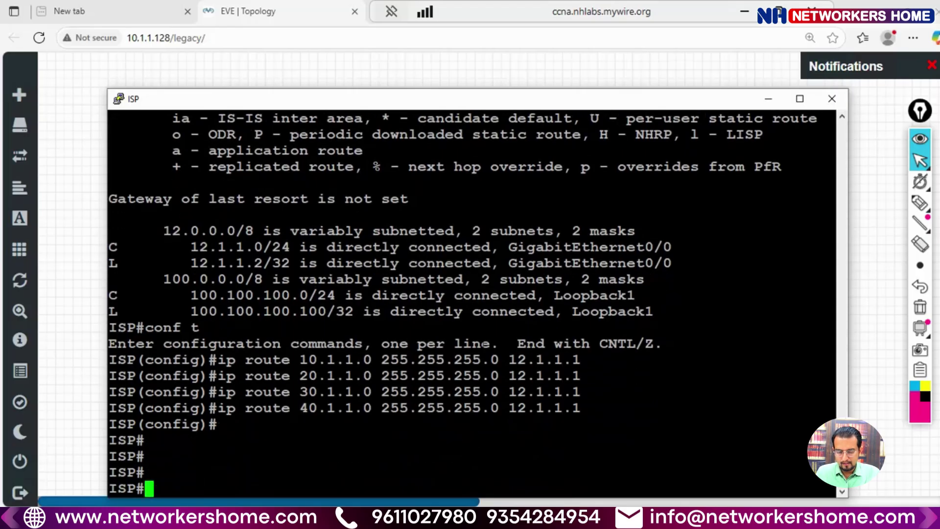
# Step: Minimize the ISP console, ping 12.1.1.2 from VPC3 to test reachability, and minimize the VPC3 console
pyautogui.click(769, 98)
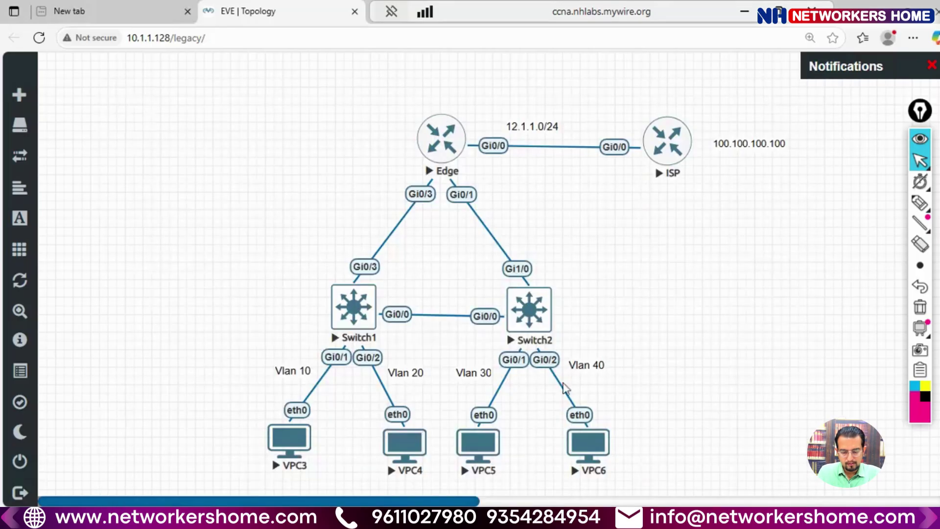
pyautogui.moveTo(387, 518)
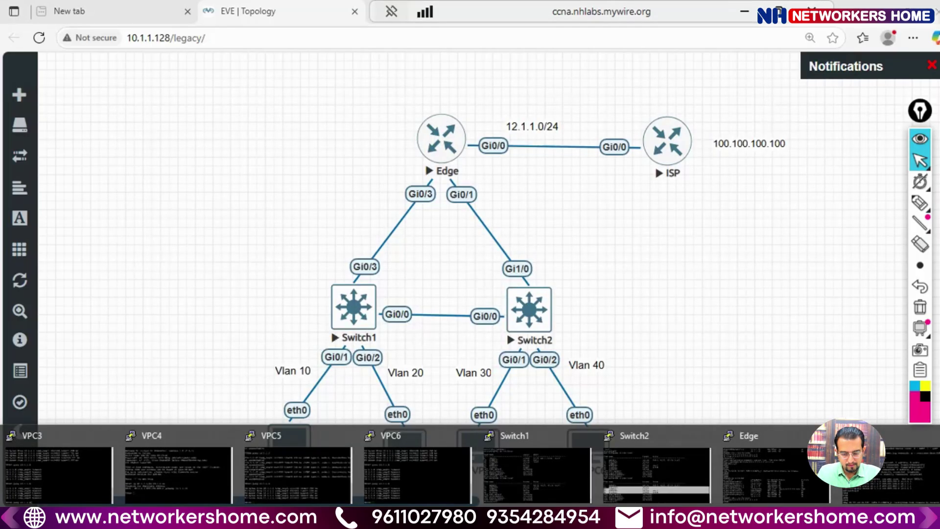
pyautogui.click(75, 460)
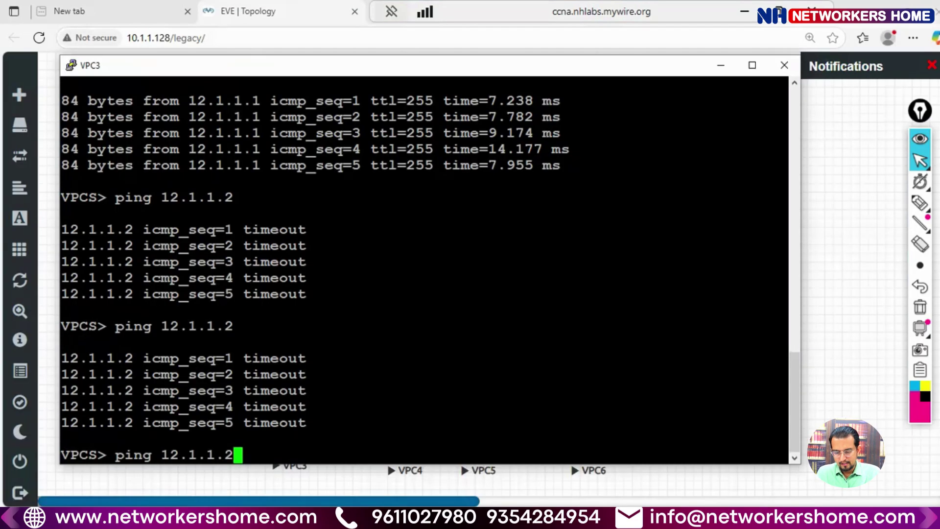
pyautogui.press('Return')
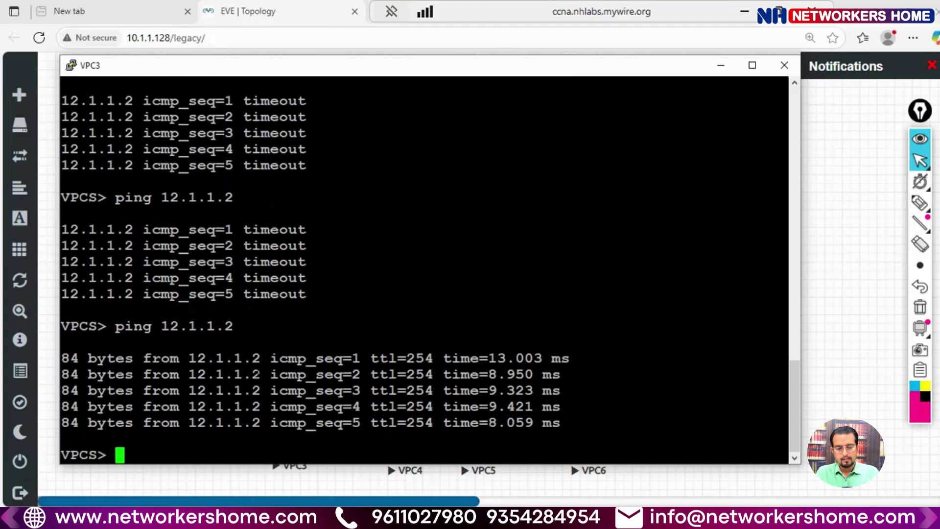
pyautogui.click(720, 65)
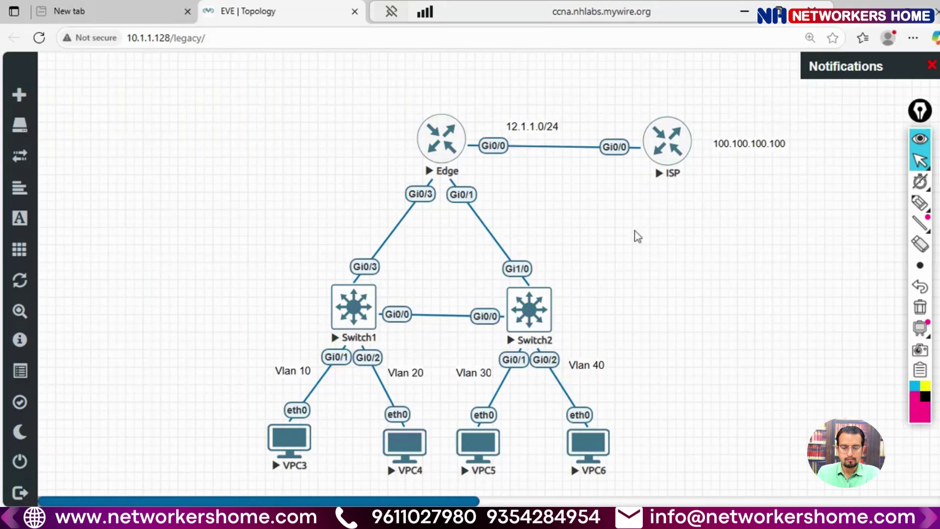
# Step: Move the Edge router slightly left and down and the ISP router slightly left and up in the topology
pyautogui.moveTo(443, 141); pyautogui.dragTo(432, 143)
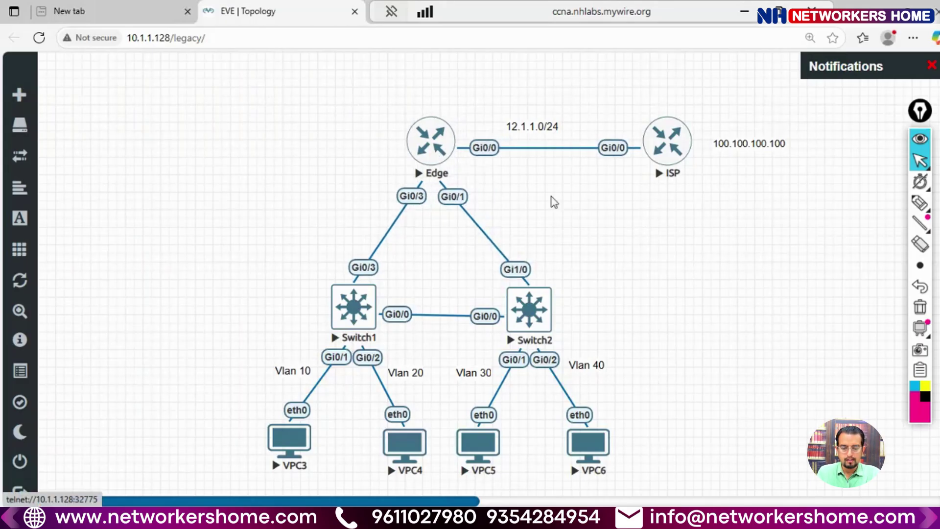
pyautogui.moveTo(669, 156); pyautogui.dragTo(668, 142)
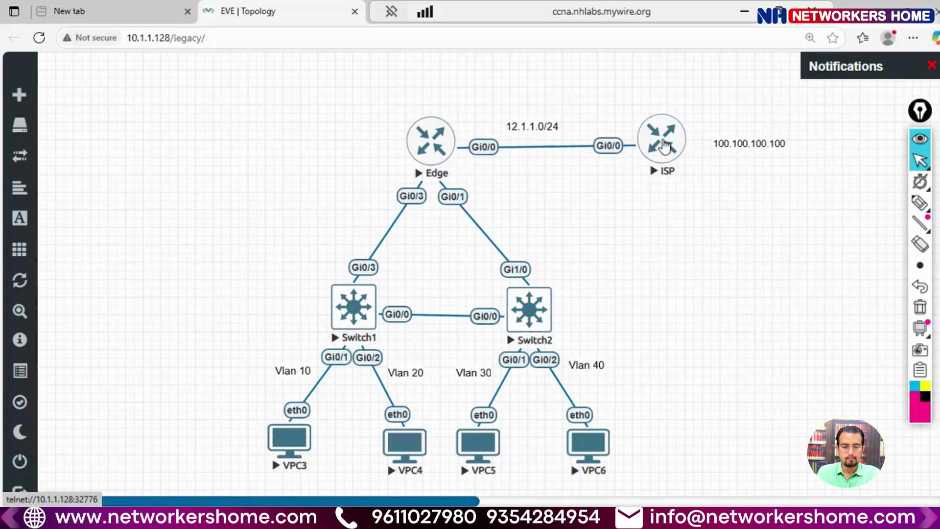